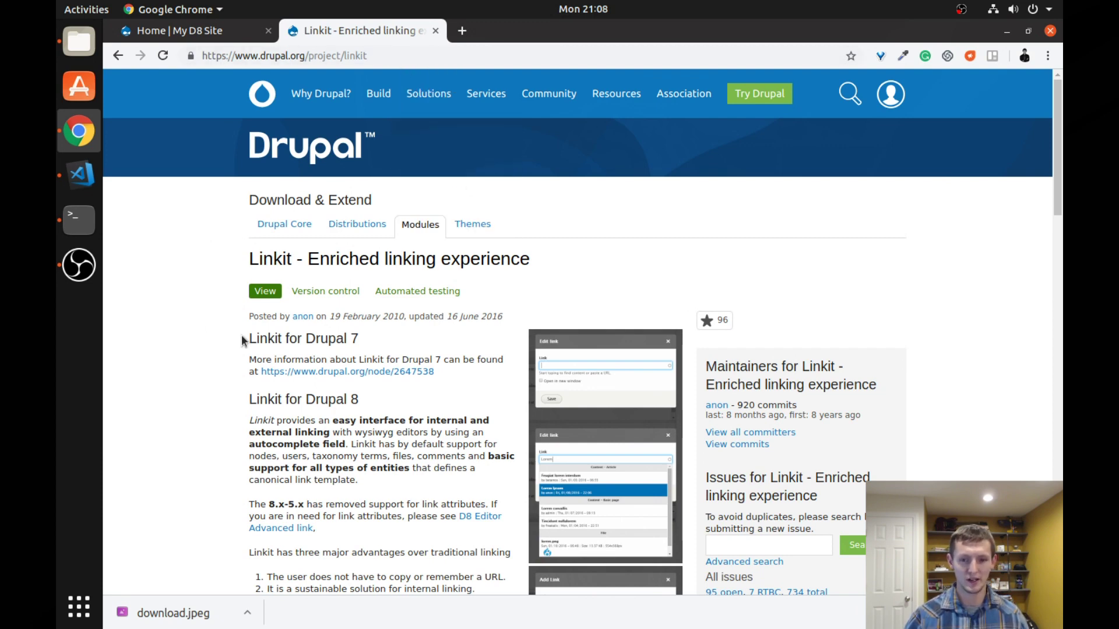
scroll(247, 372, down, 1)
scroll(247, 375, down, 1)
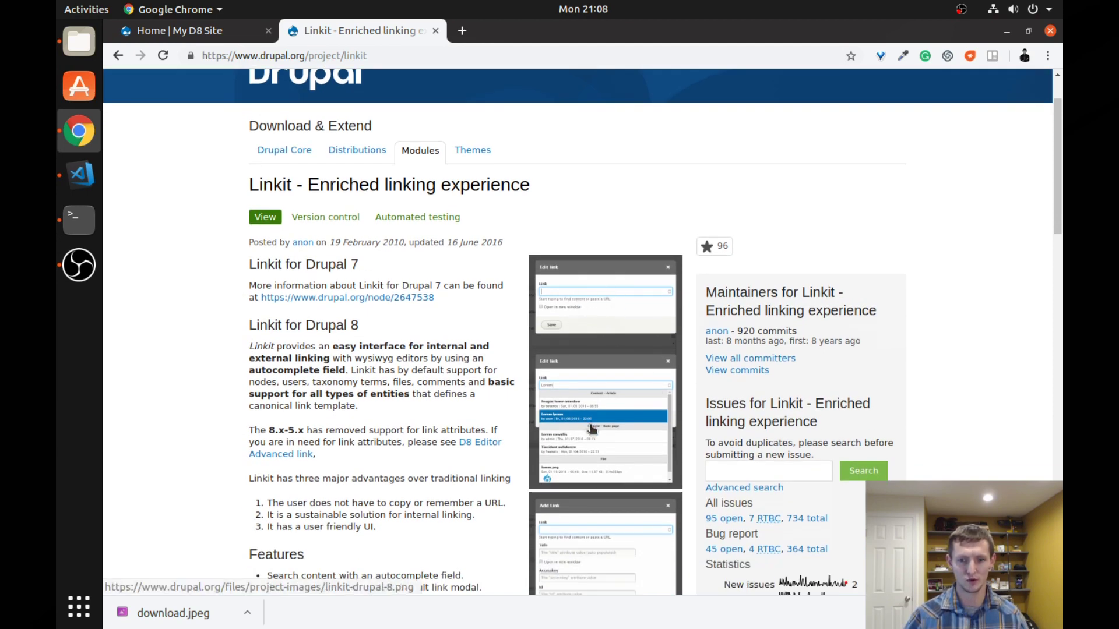
scroll(617, 373, down, 1)
click(645, 324)
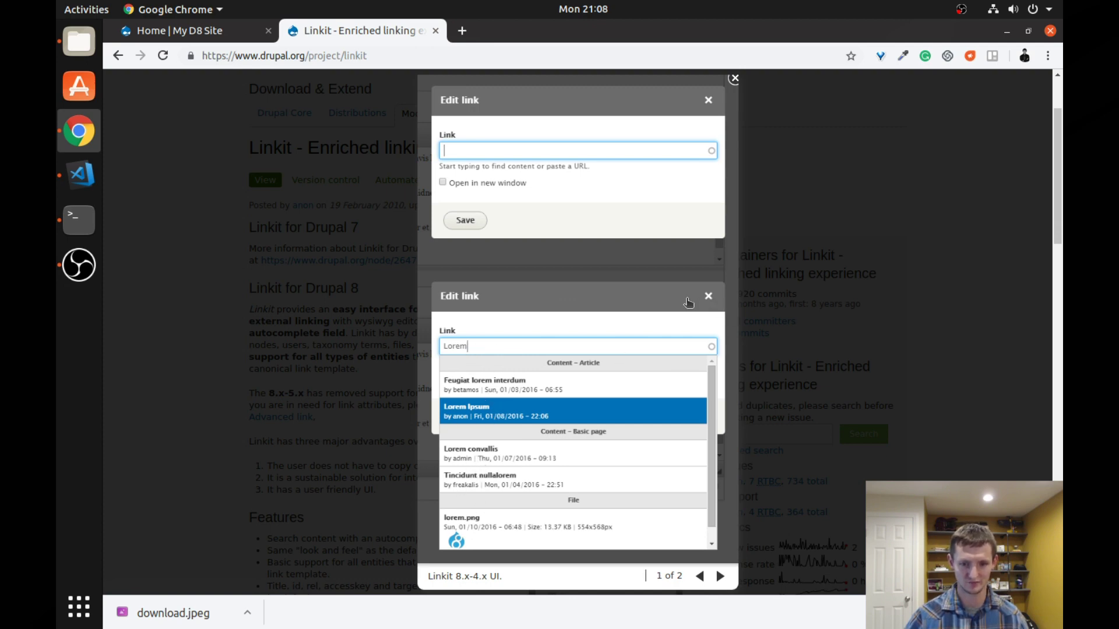
click(720, 576)
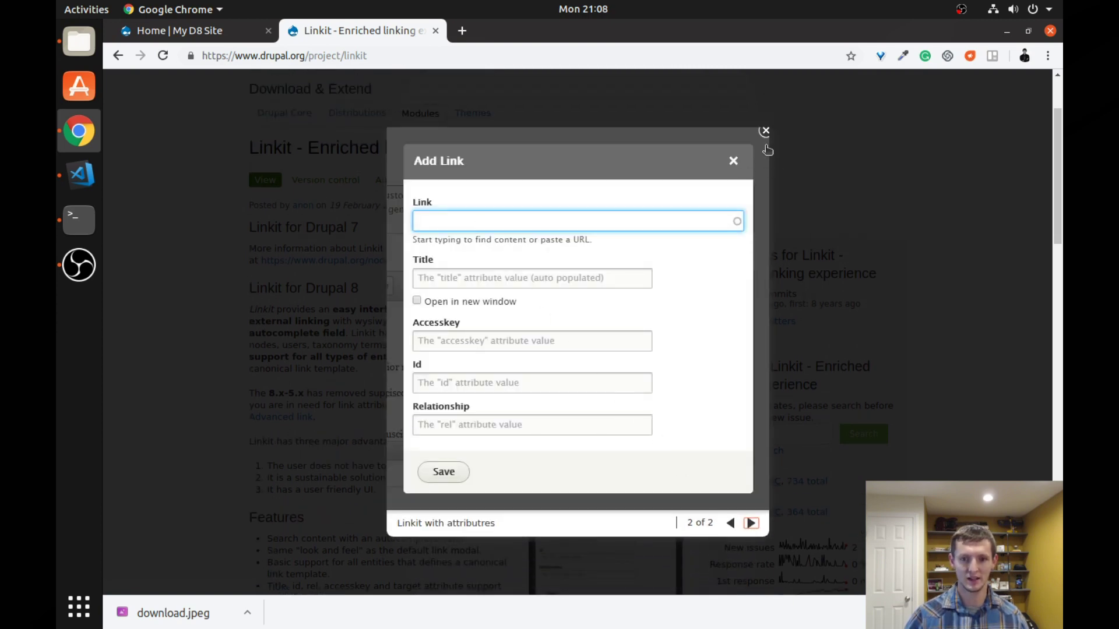
click(765, 131)
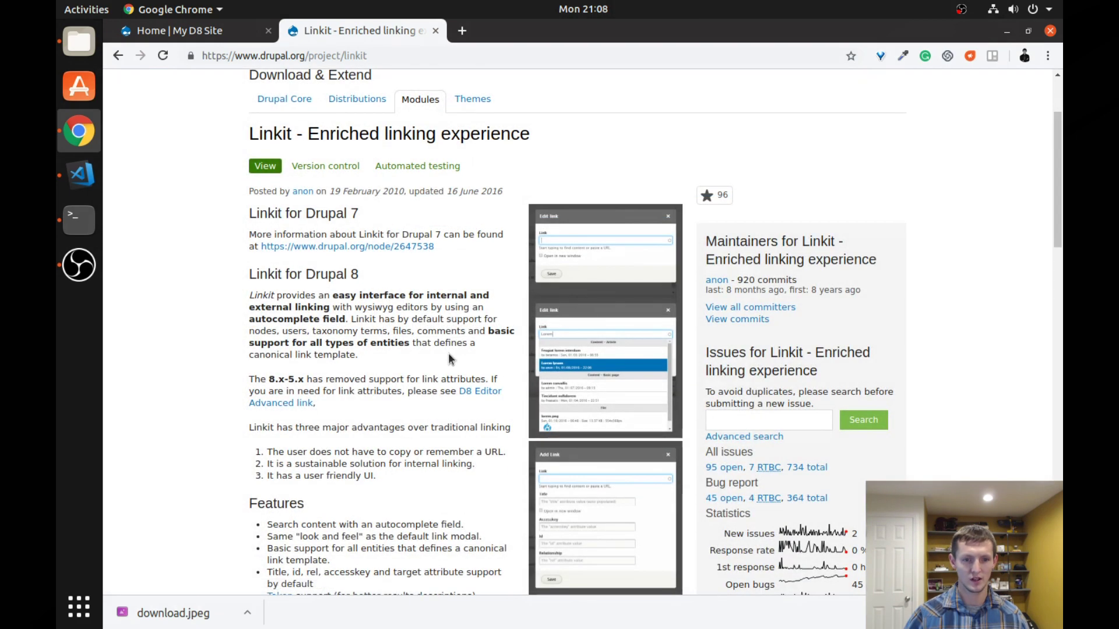
scroll(429, 354, down, 2)
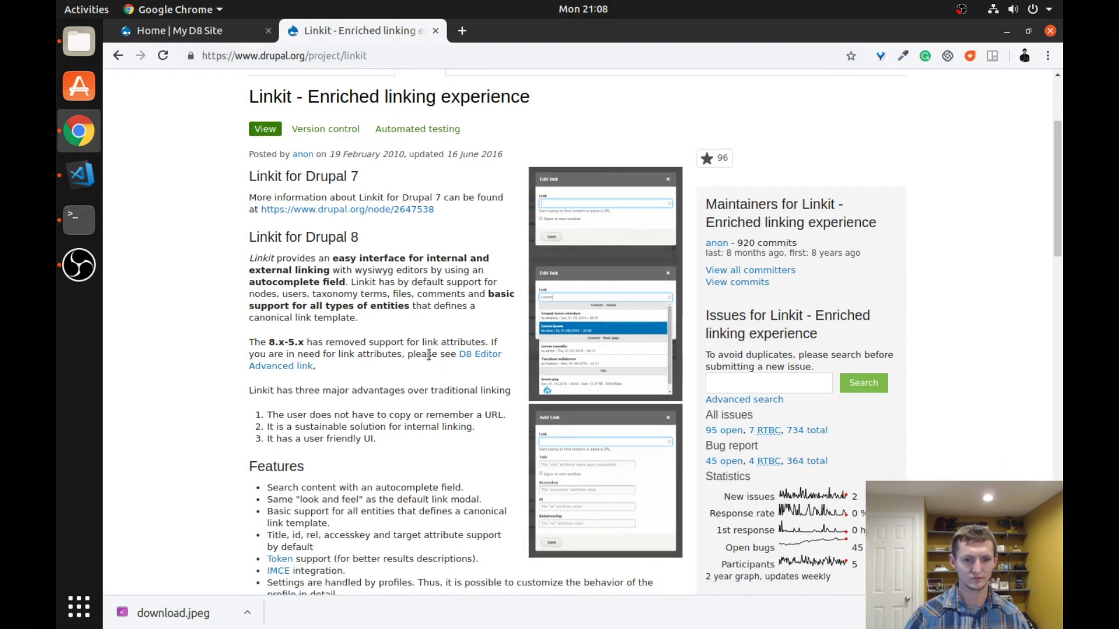
scroll(422, 361, down, 6)
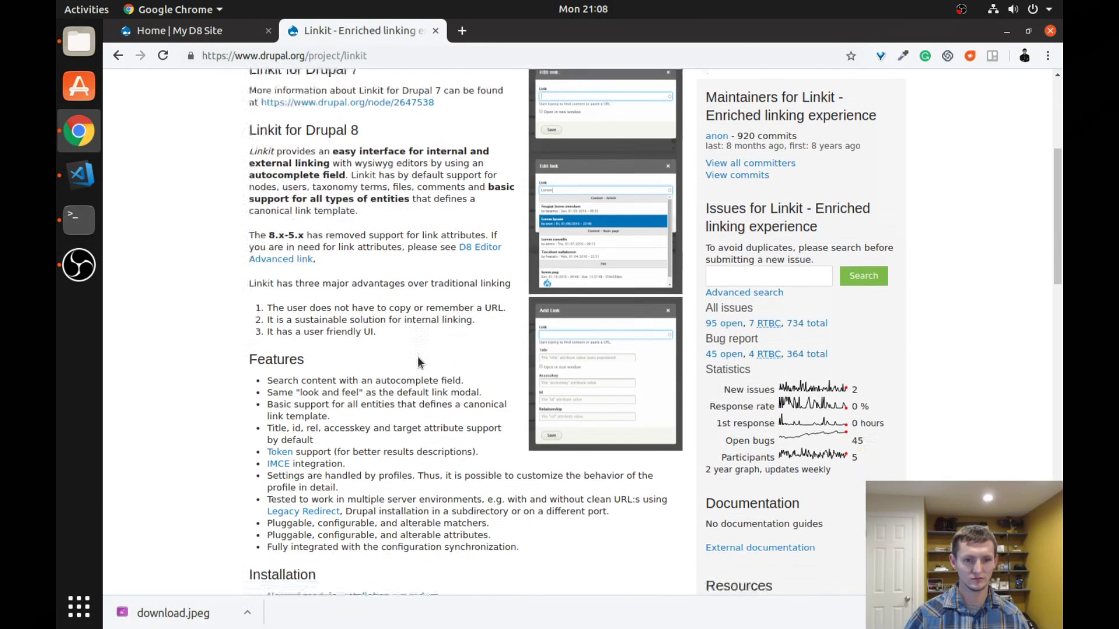
scroll(417, 360, down, 12)
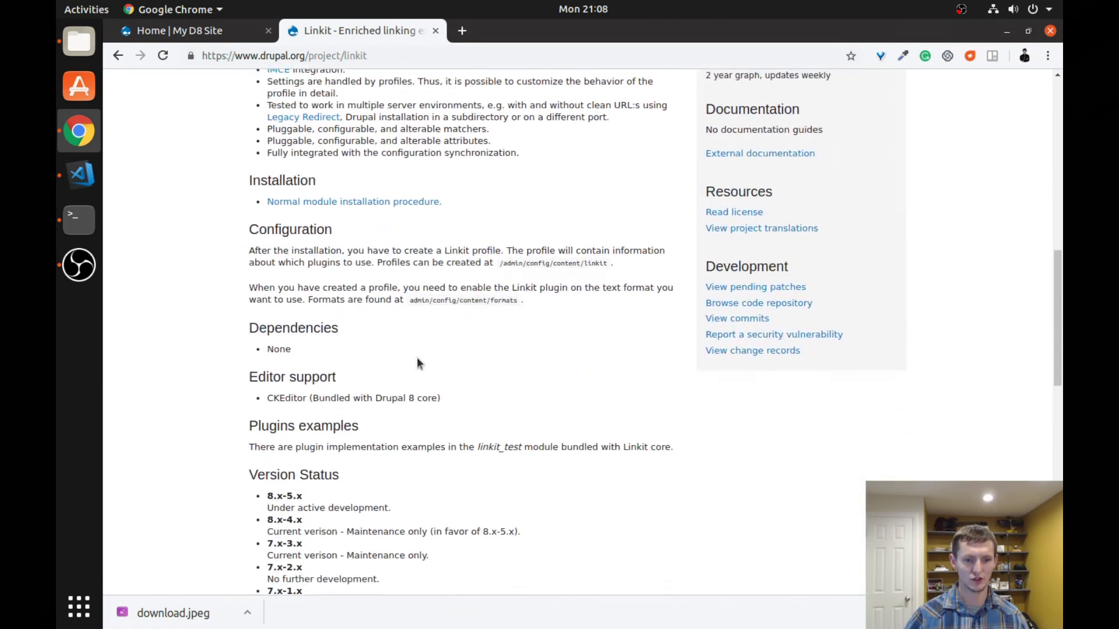
scroll(415, 360, down, 4)
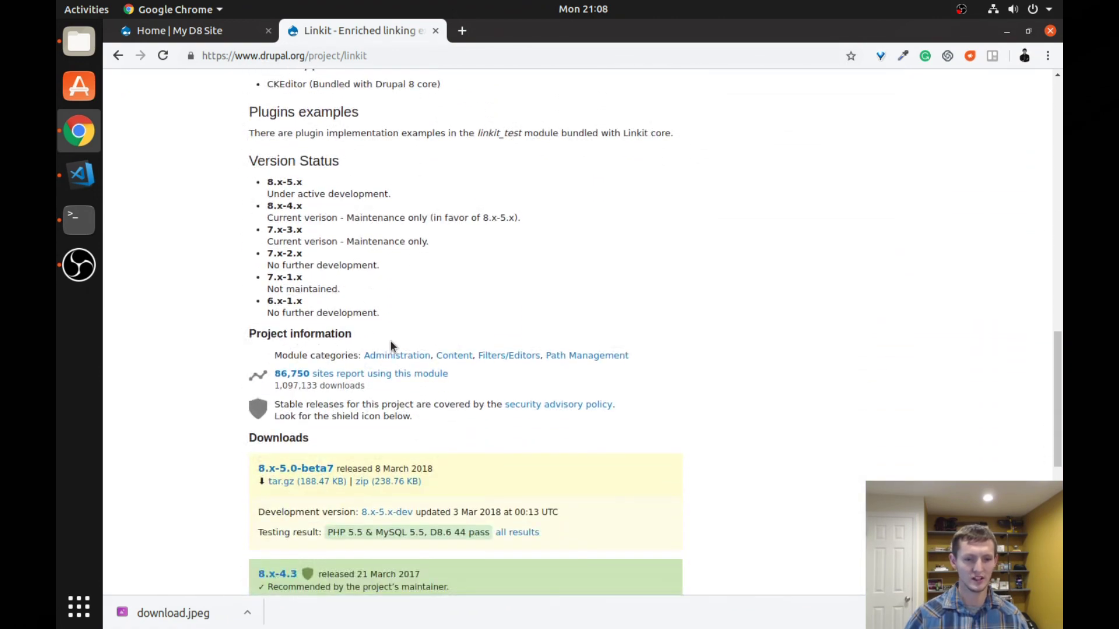
scroll(392, 350, up, 1)
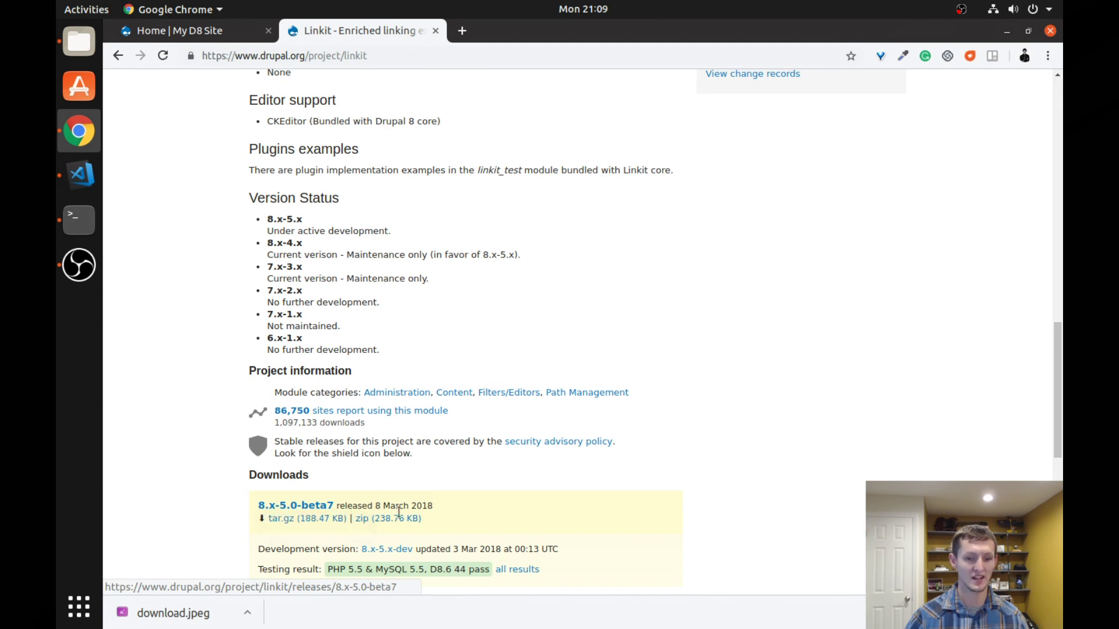
scroll(522, 517, down, 1)
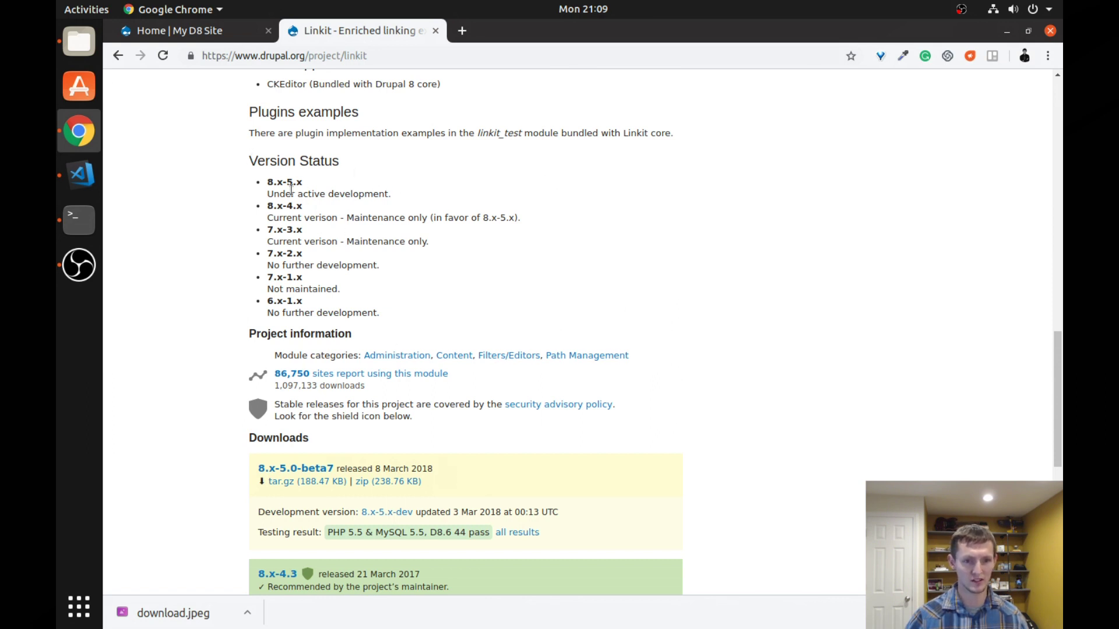
scroll(353, 290, down, 2)
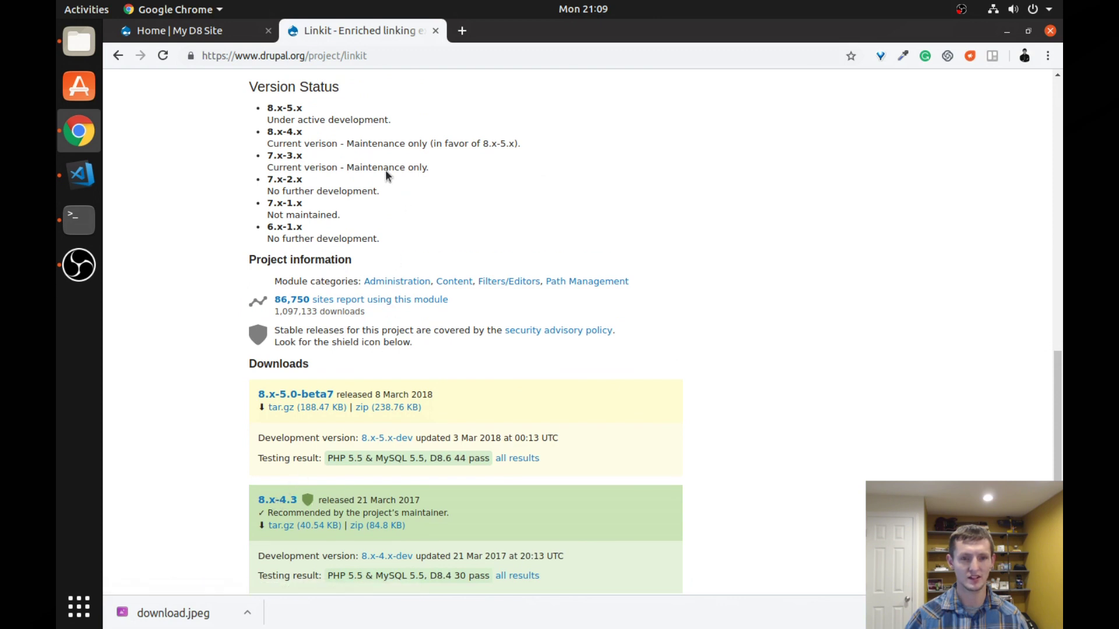
scroll(522, 239, up, 1)
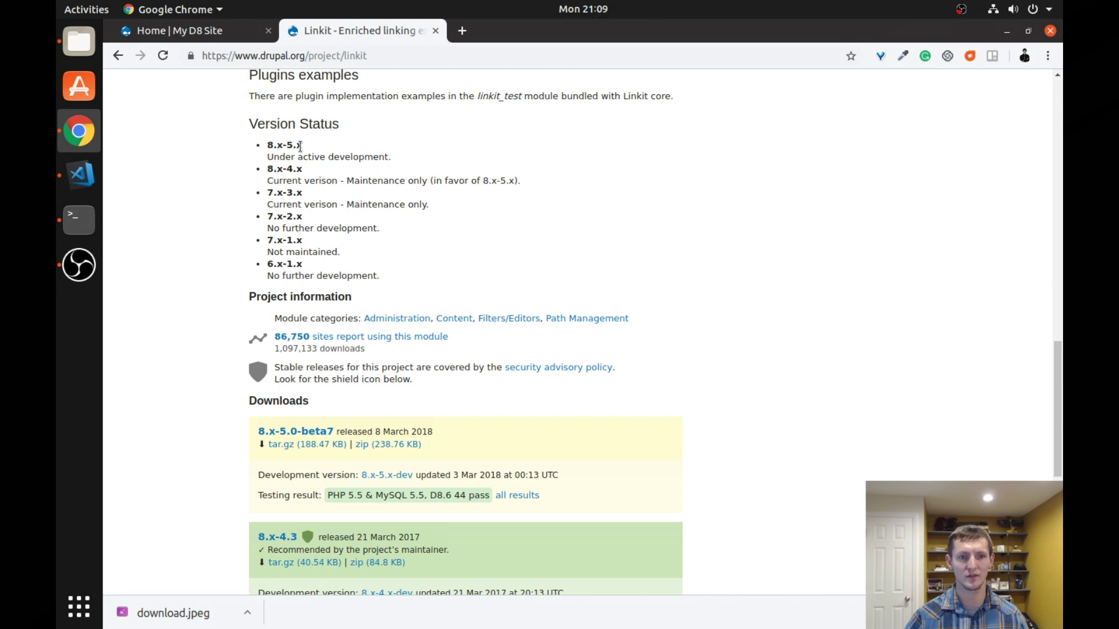
scroll(524, 220, up, 11)
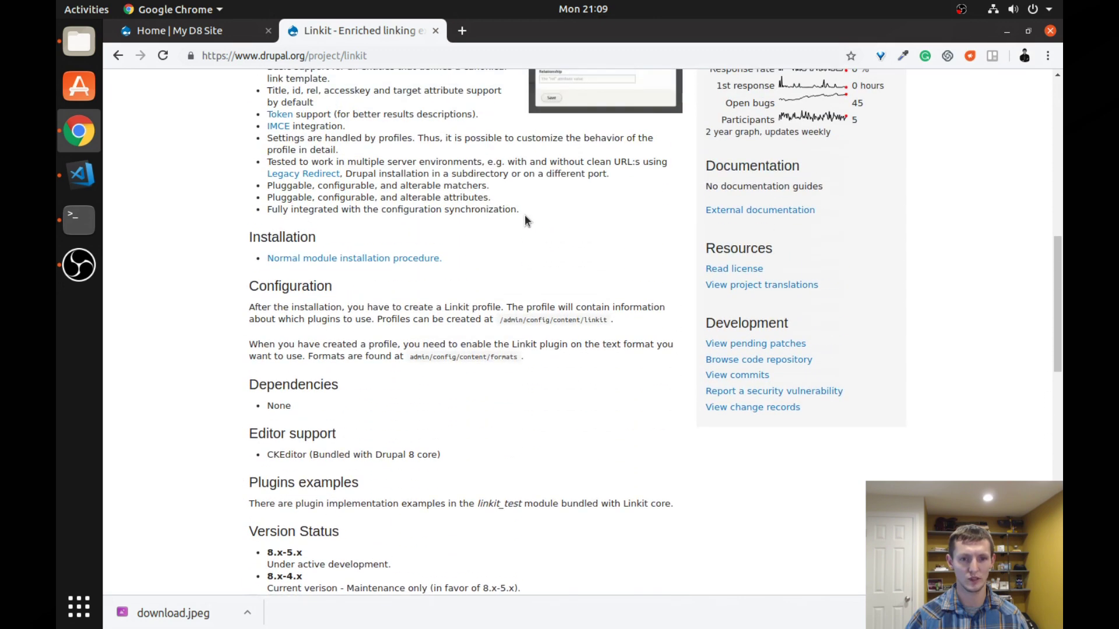
scroll(524, 220, up, 13)
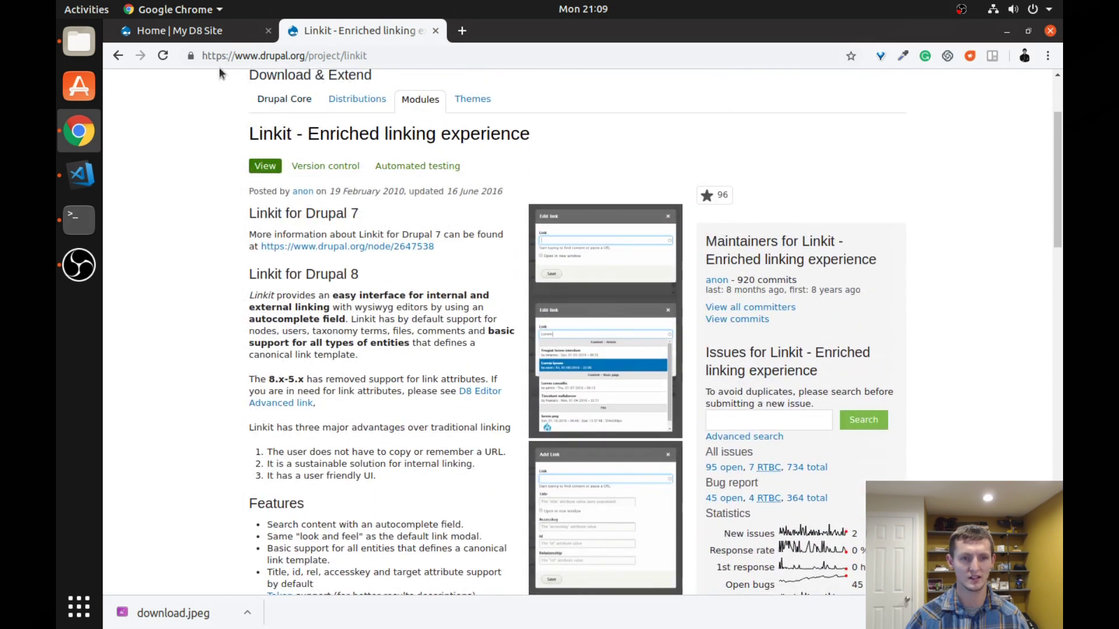
Step: Filter the Extend module list by 'link' and show Linkit's details, version 8.x-5.0-beta7
click(175, 31)
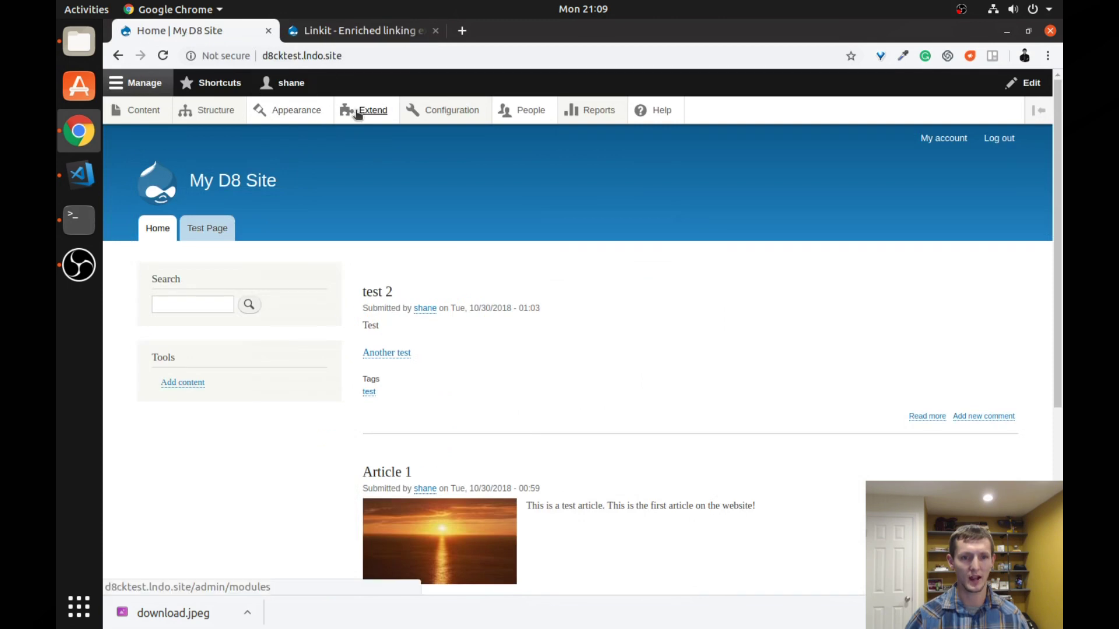
click(358, 113)
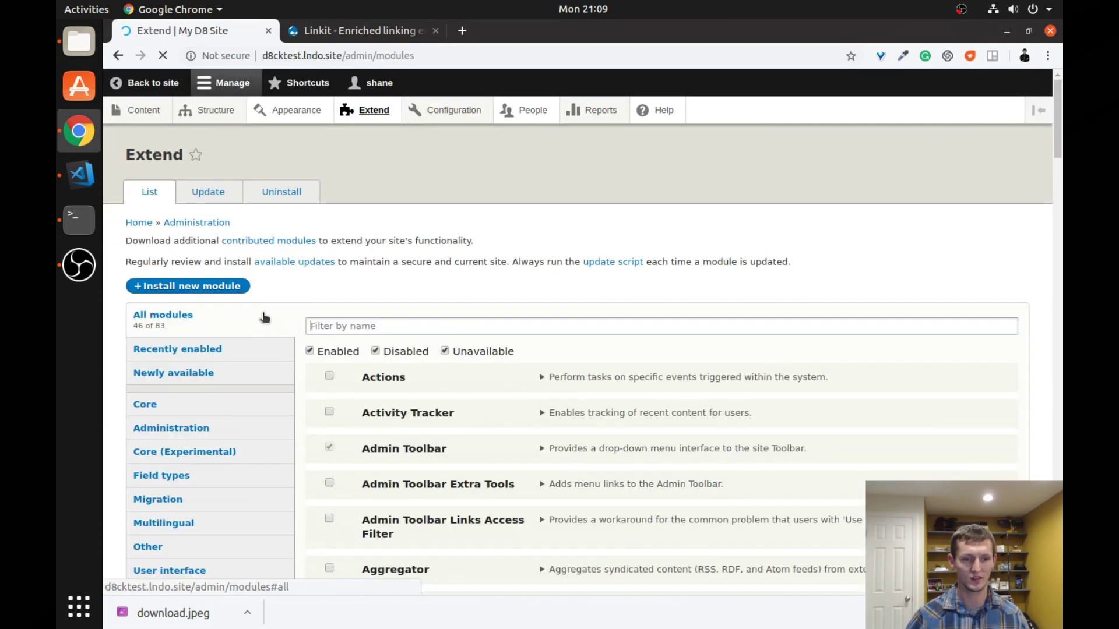
click(408, 328)
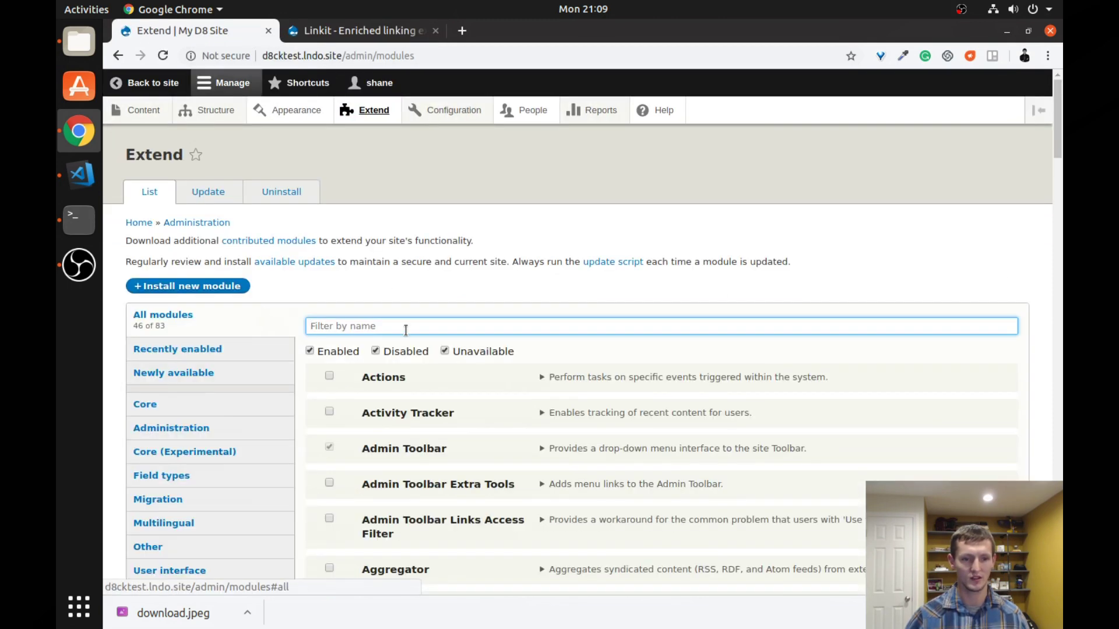
text(link)
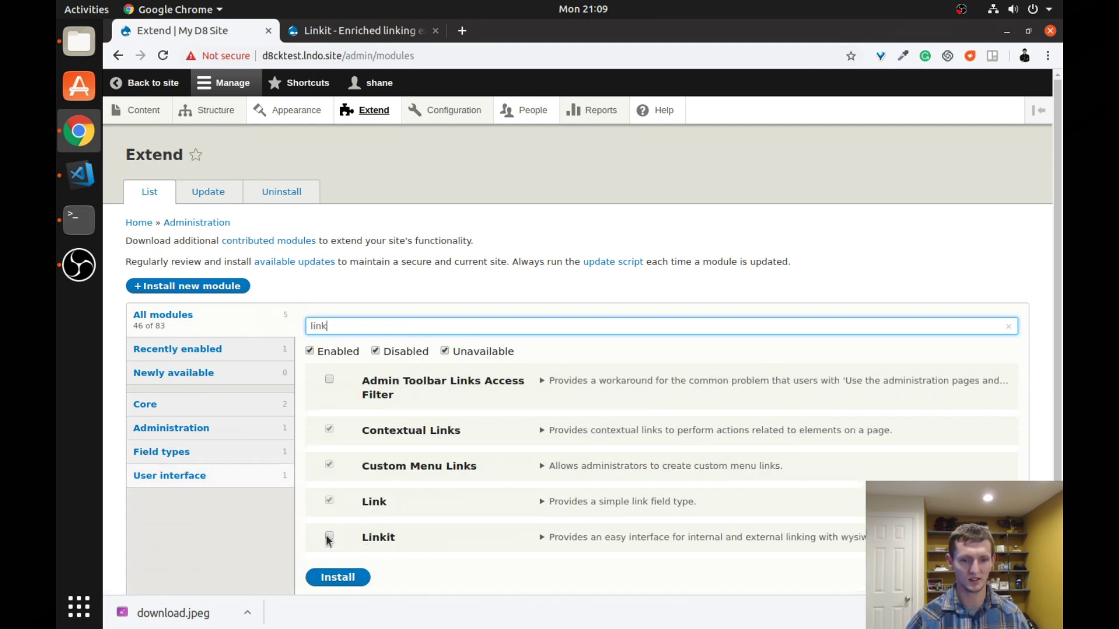
click(540, 539)
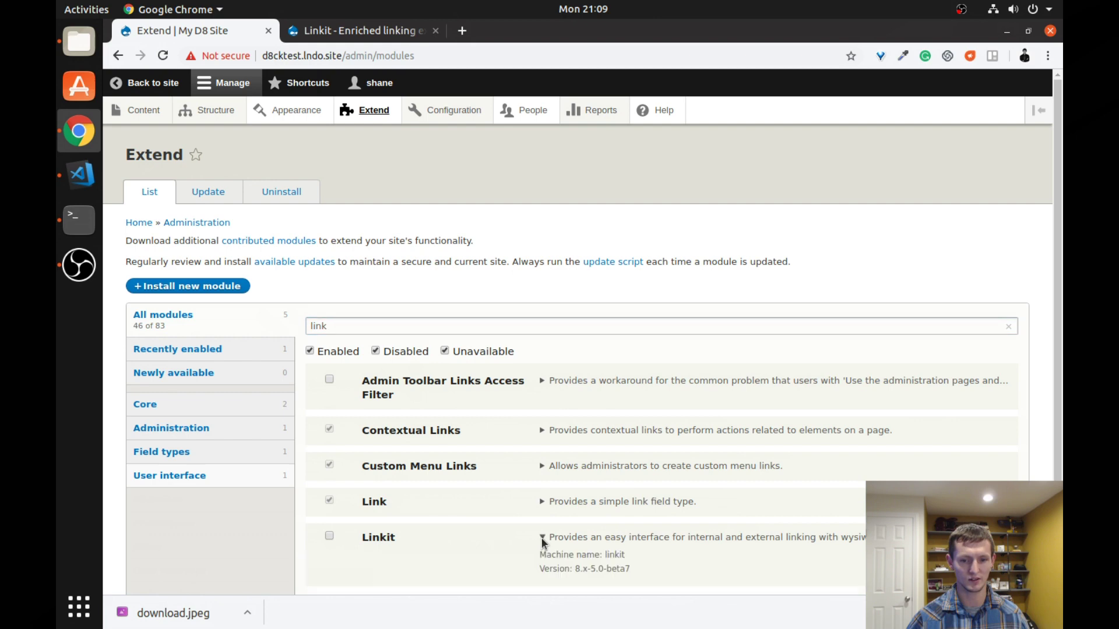
Step: Open the Content admin page in a new tab
scroll(597, 538, down, 1)
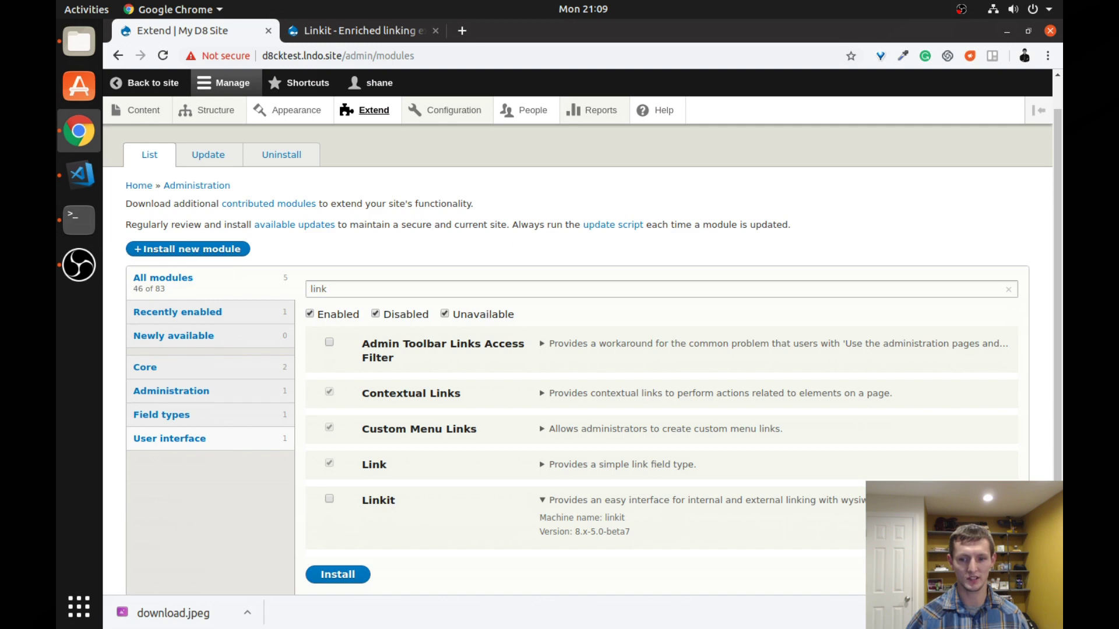
mouse_move(138, 113)
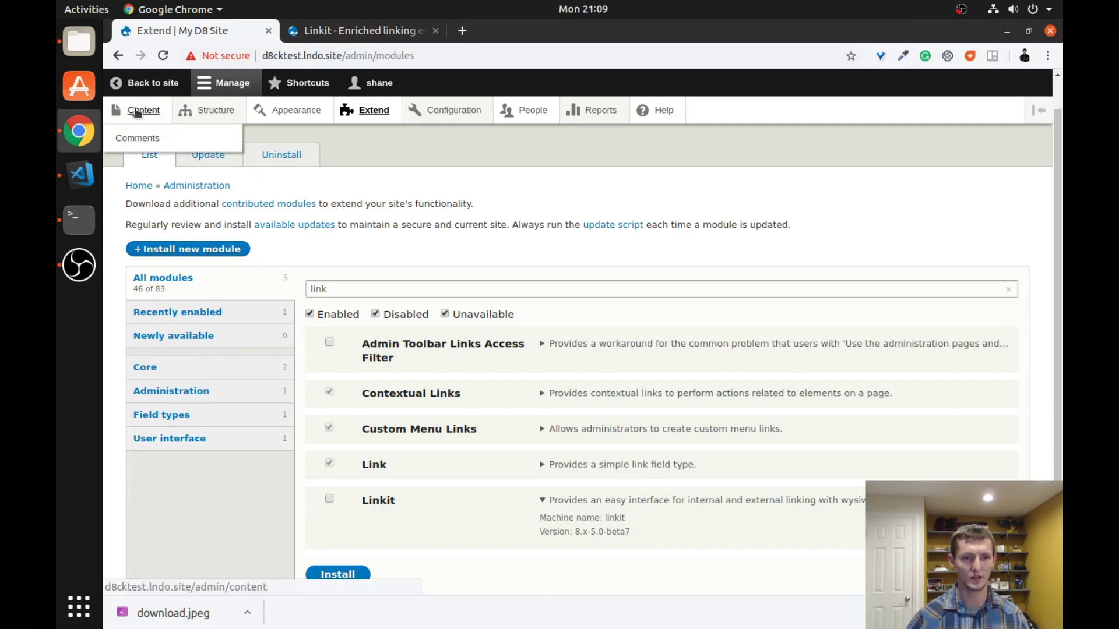
middle_click(137, 112)
Step: Start a new Article titled 'Test Article 123' from the Content listing
click(345, 30)
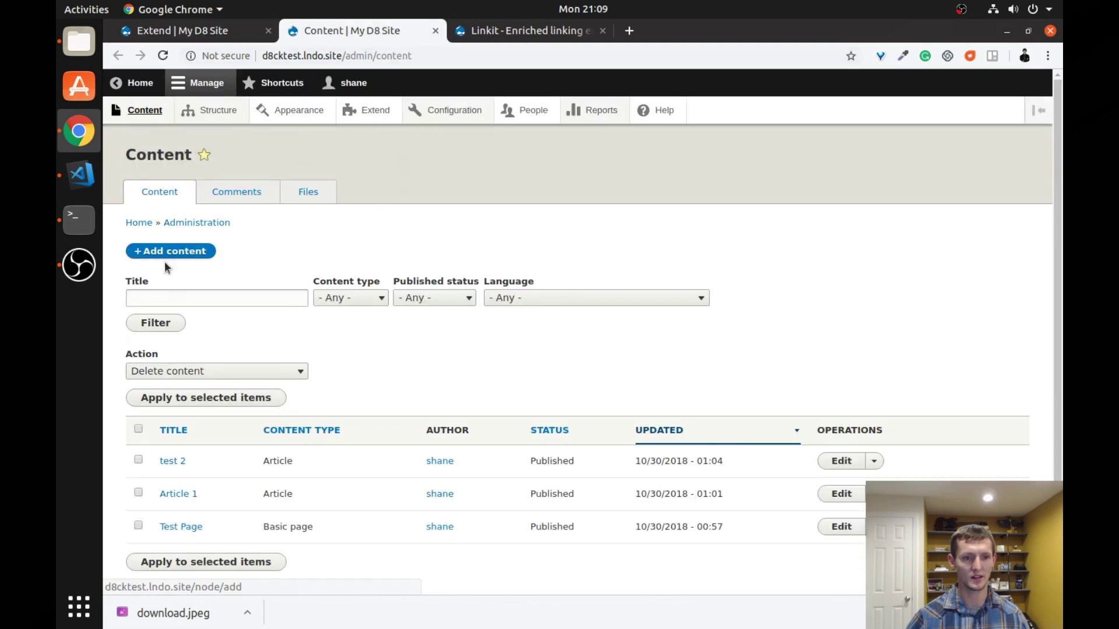
click(169, 251)
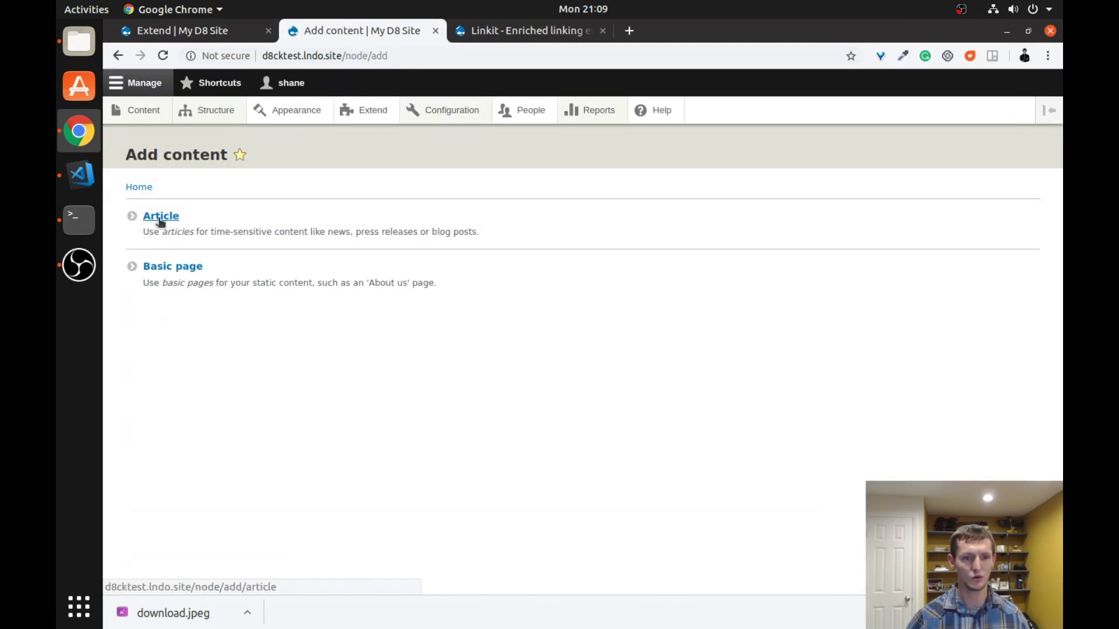
click(160, 218)
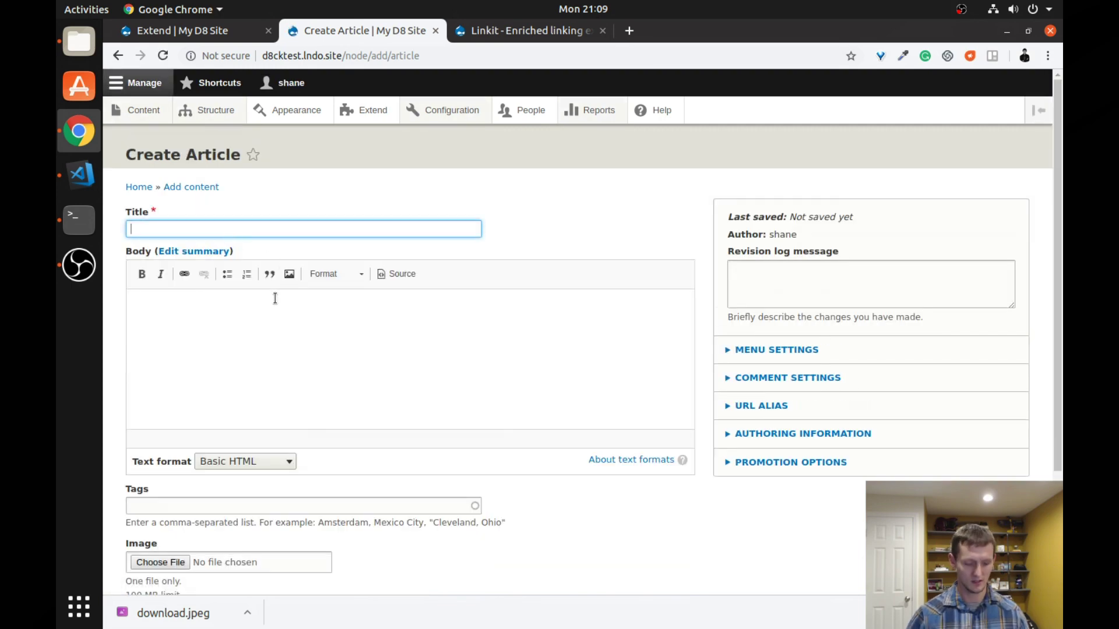
text(Test Article 123)
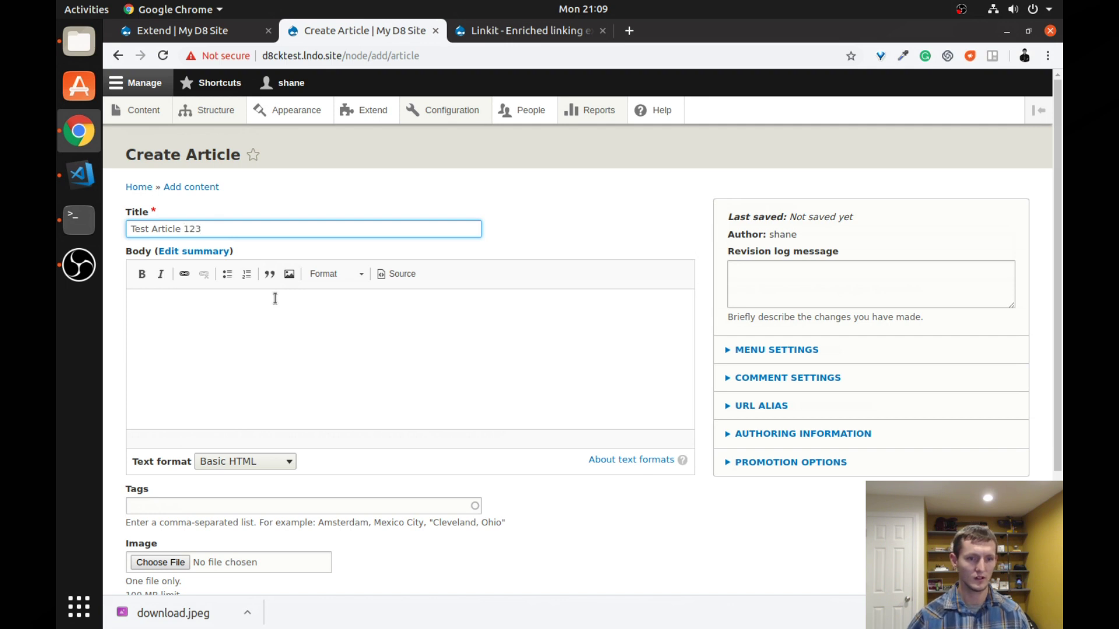
click(251, 302)
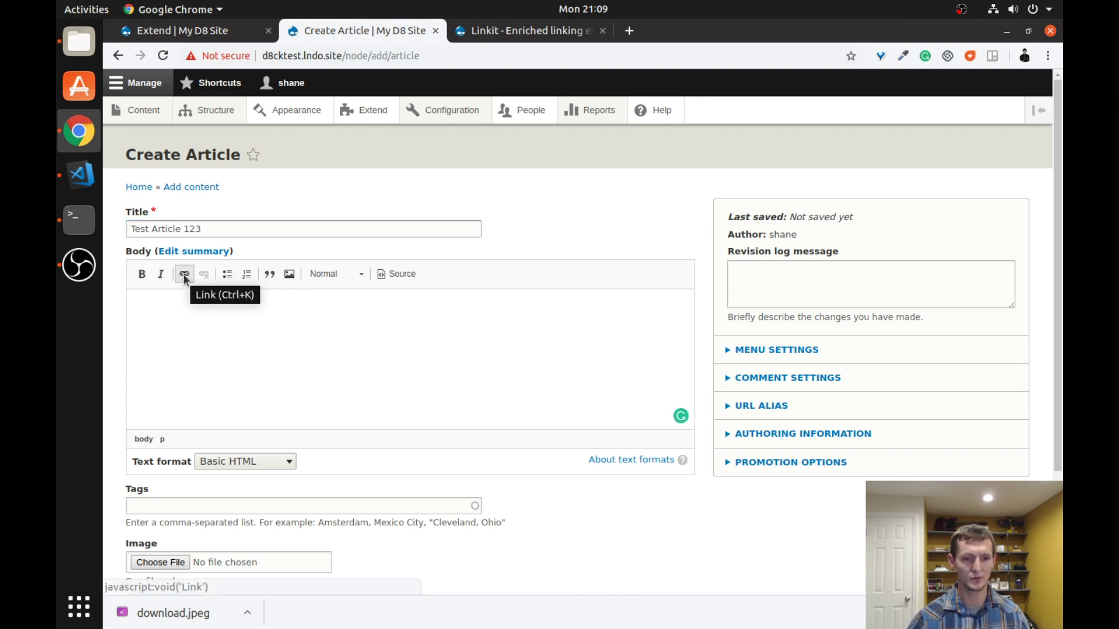
triple_click(160, 297)
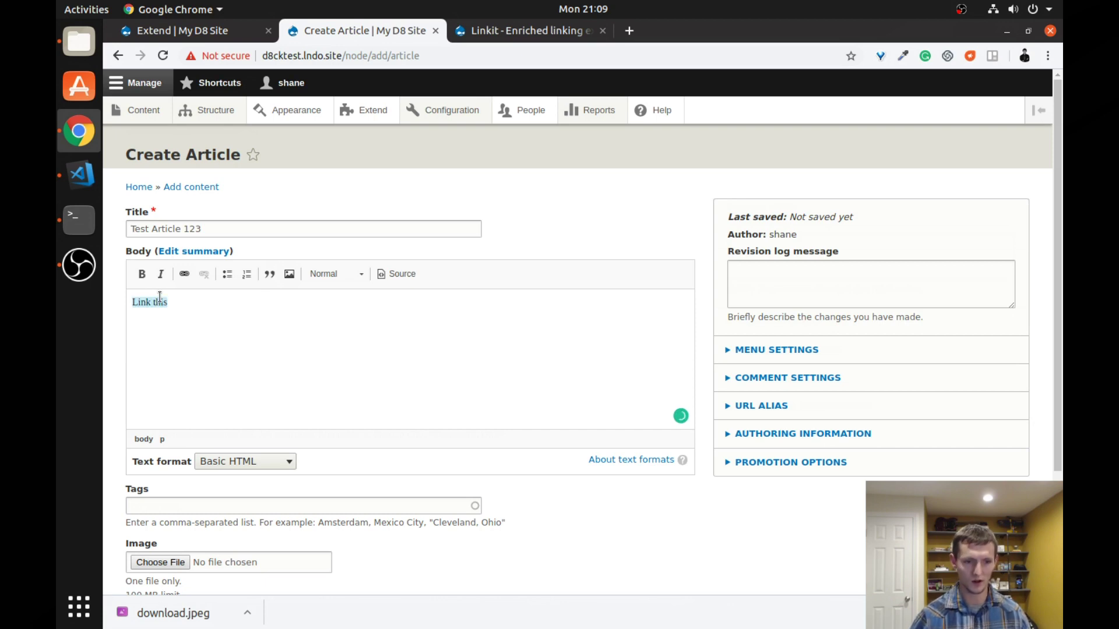
click(184, 274)
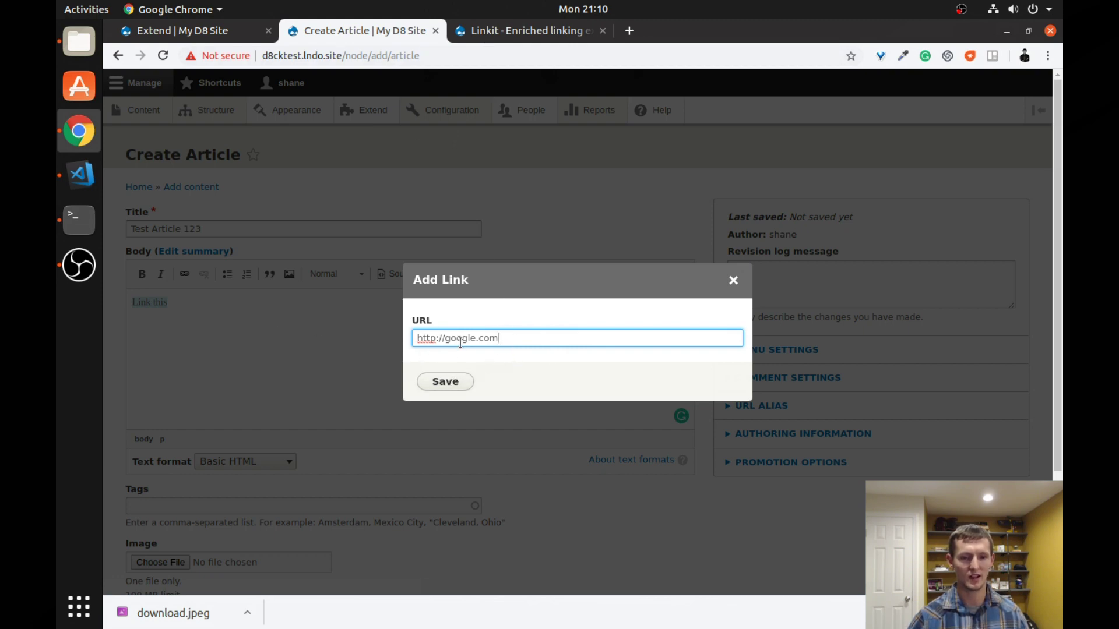
click(445, 381)
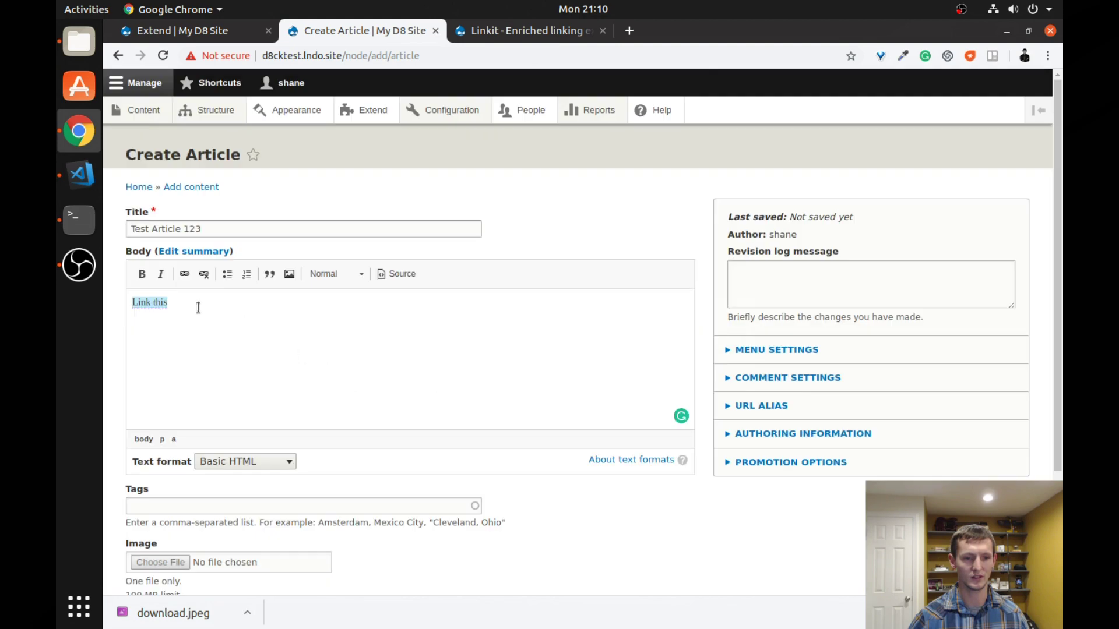
scroll(511, 502, down, 2)
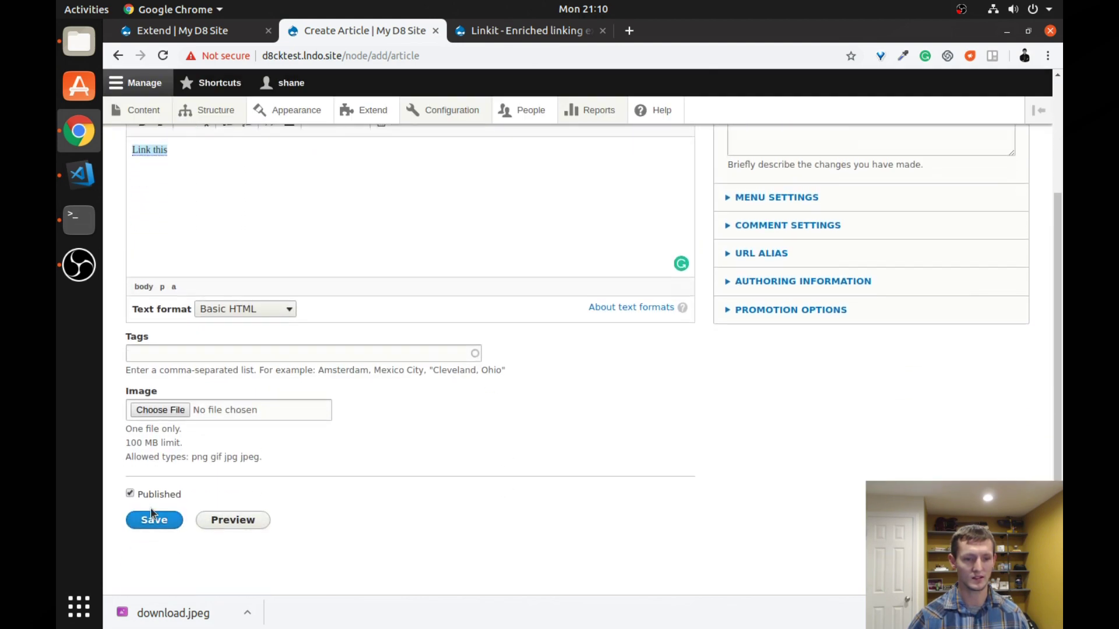
click(151, 514)
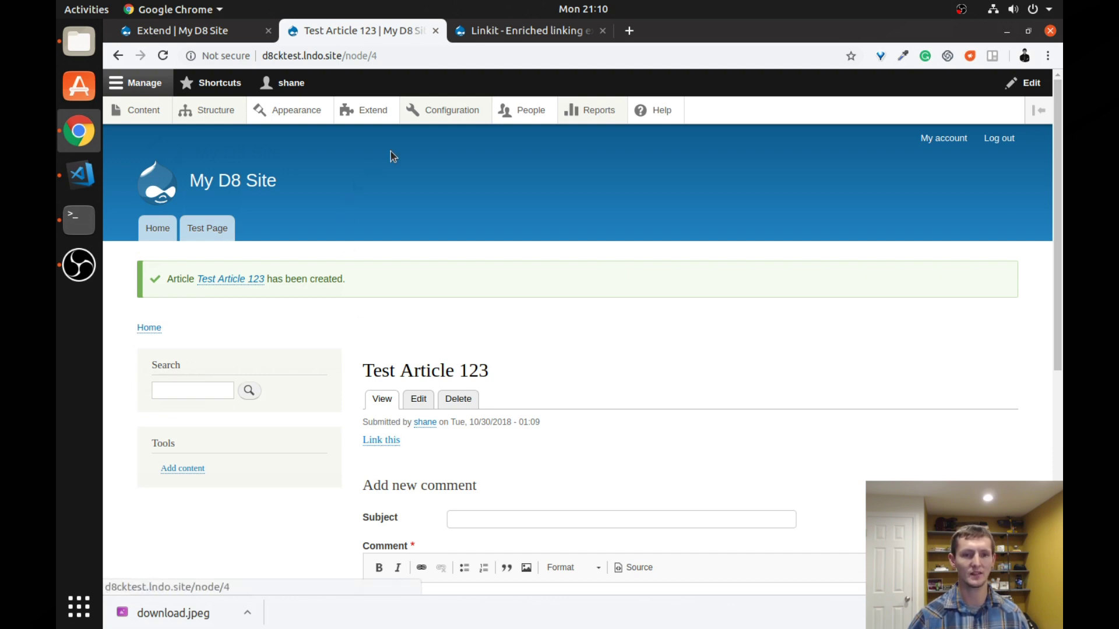
Step: Check that the published article sits at node/4 with its 'Link this' link
click(368, 55)
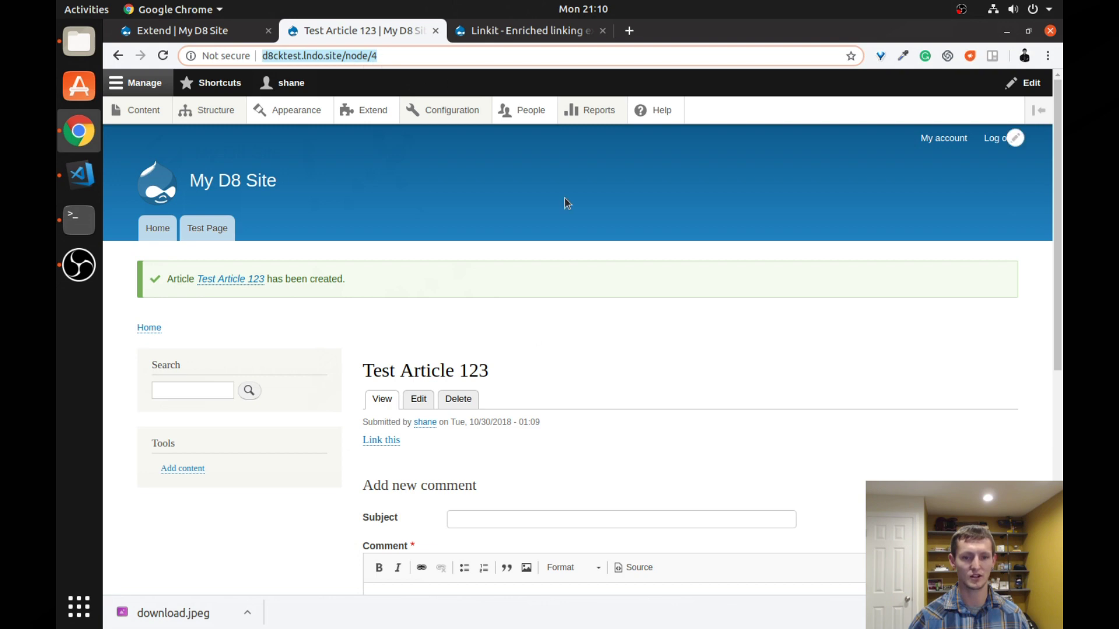
click(521, 452)
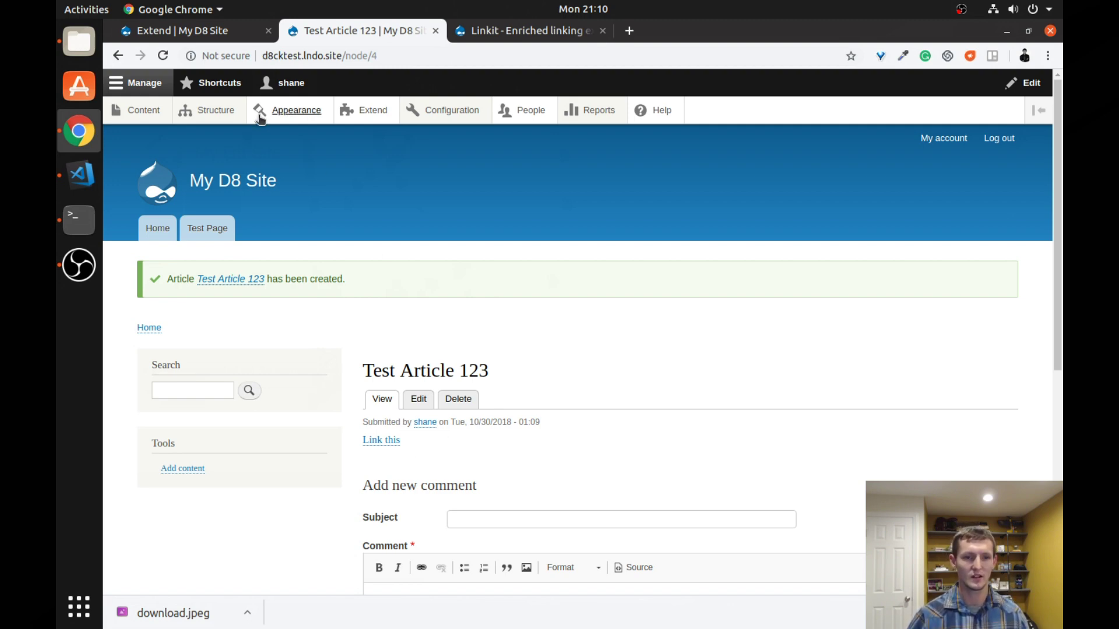
Step: Install the Linkit module from the Extend page
click(192, 30)
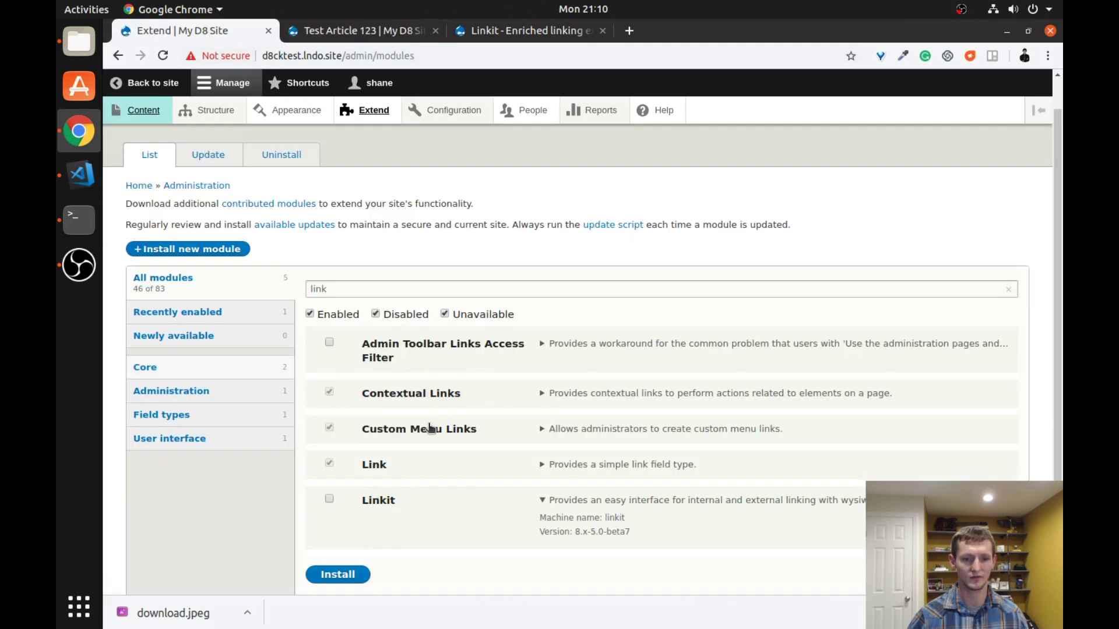
click(329, 499)
click(347, 568)
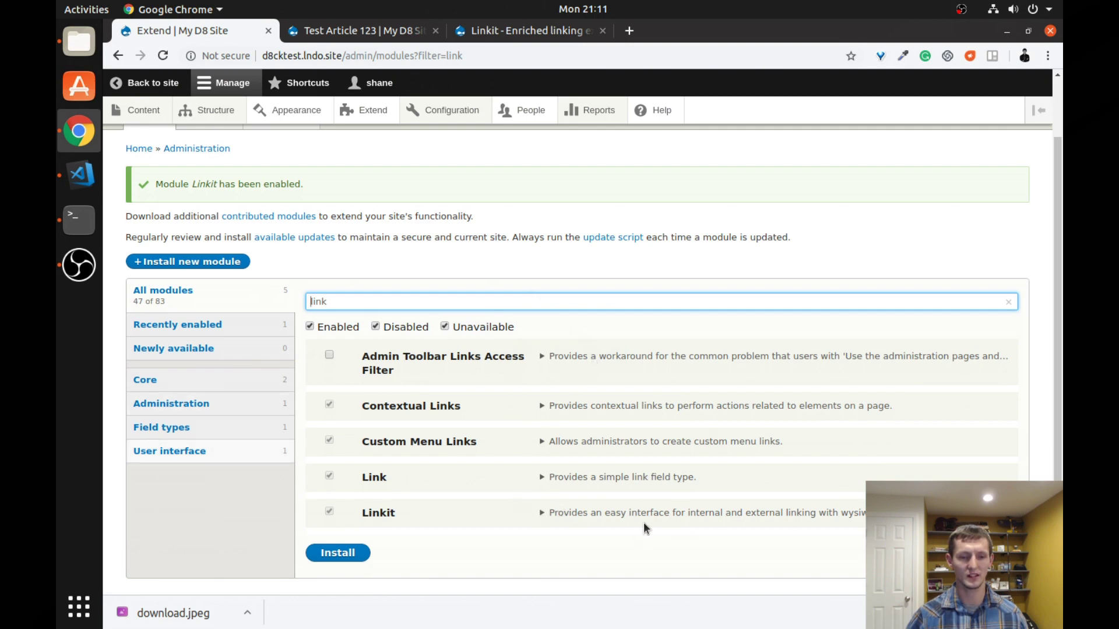
Step: Go to Configuration > Content authoring > Text formats and editors and configure Basic HTML
mouse_move(216, 112)
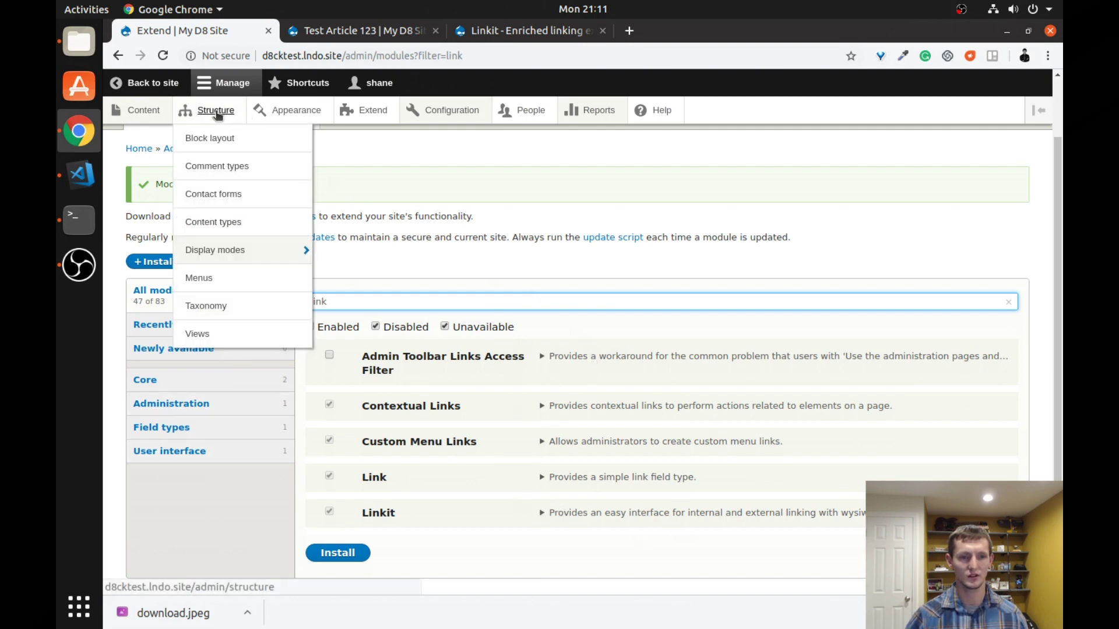
mouse_move(448, 110)
mouse_move(473, 199)
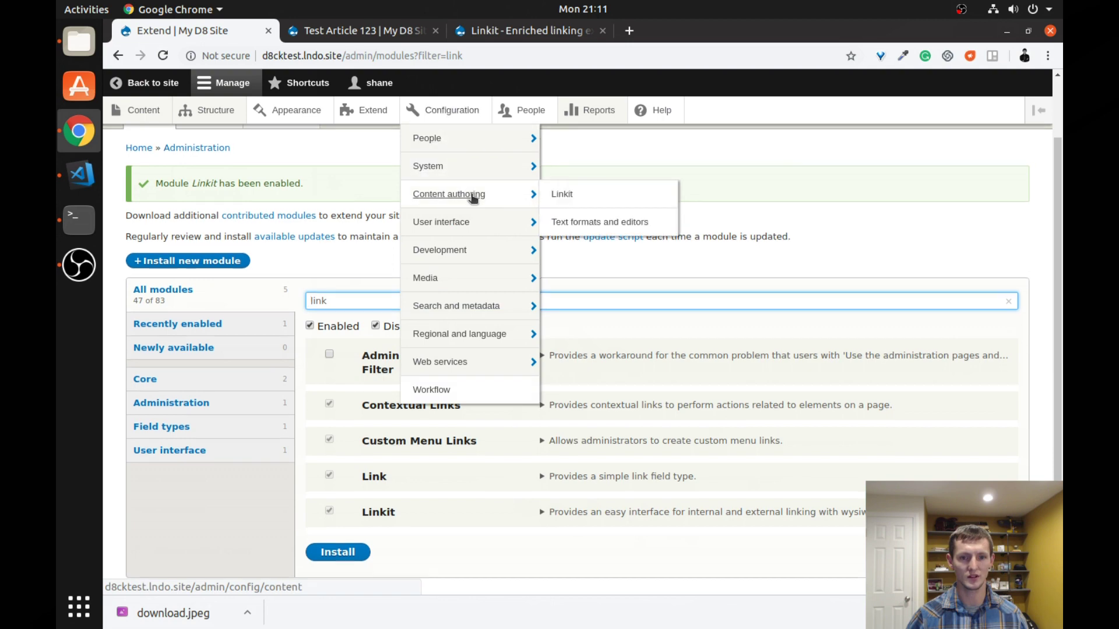
scroll(473, 199, down, 1)
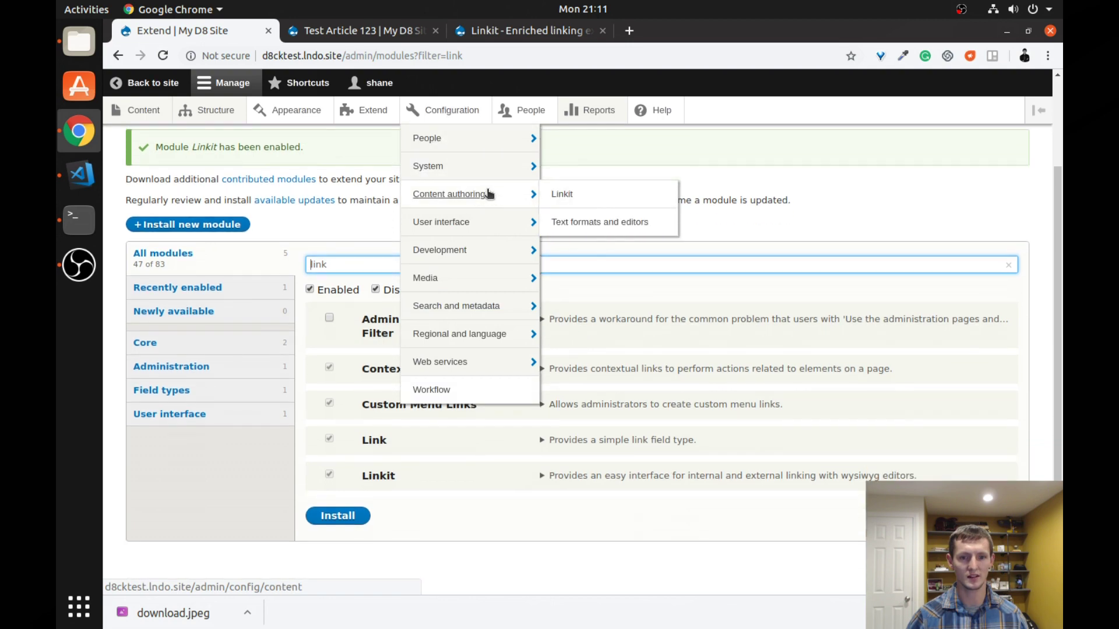
click(628, 226)
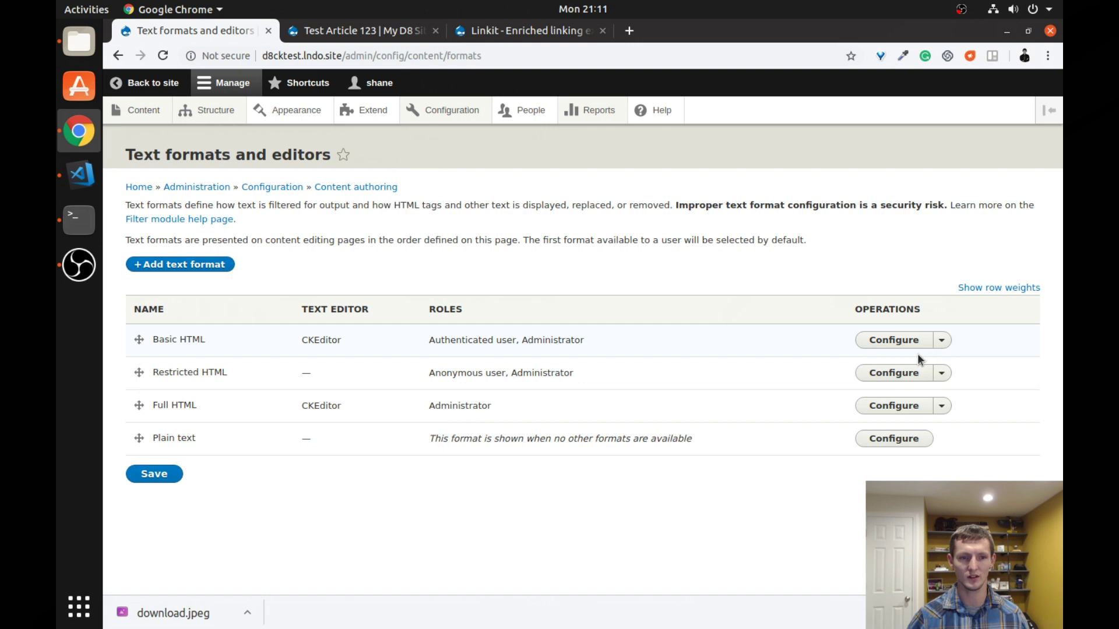
click(897, 343)
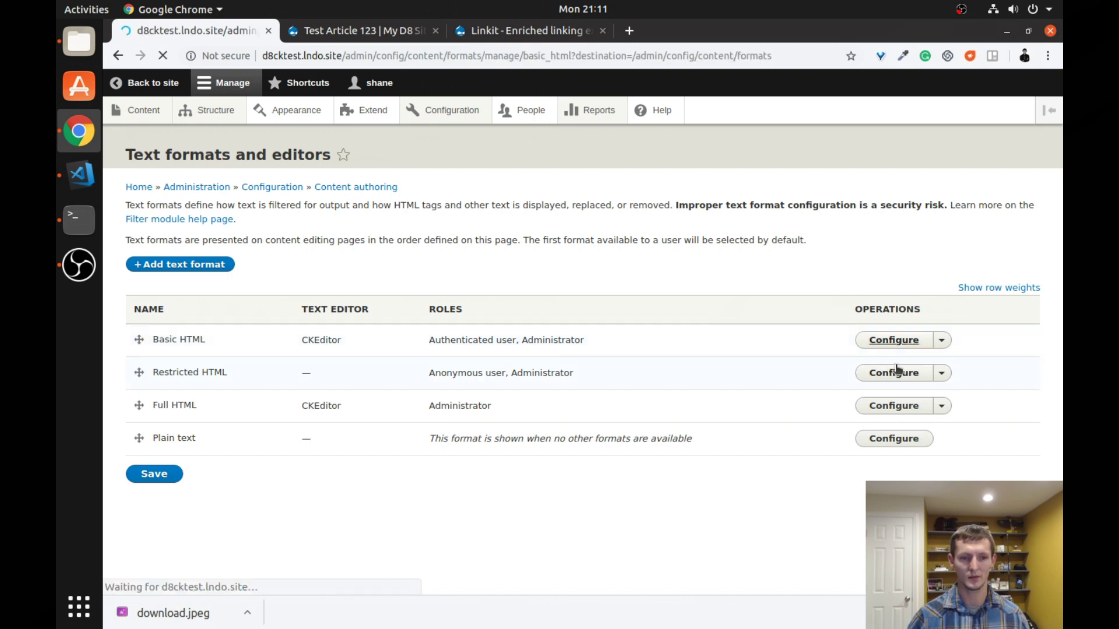
Step: Review the Basic HTML editor's Linkit and image upload plugin settings
scroll(746, 333, down, 3)
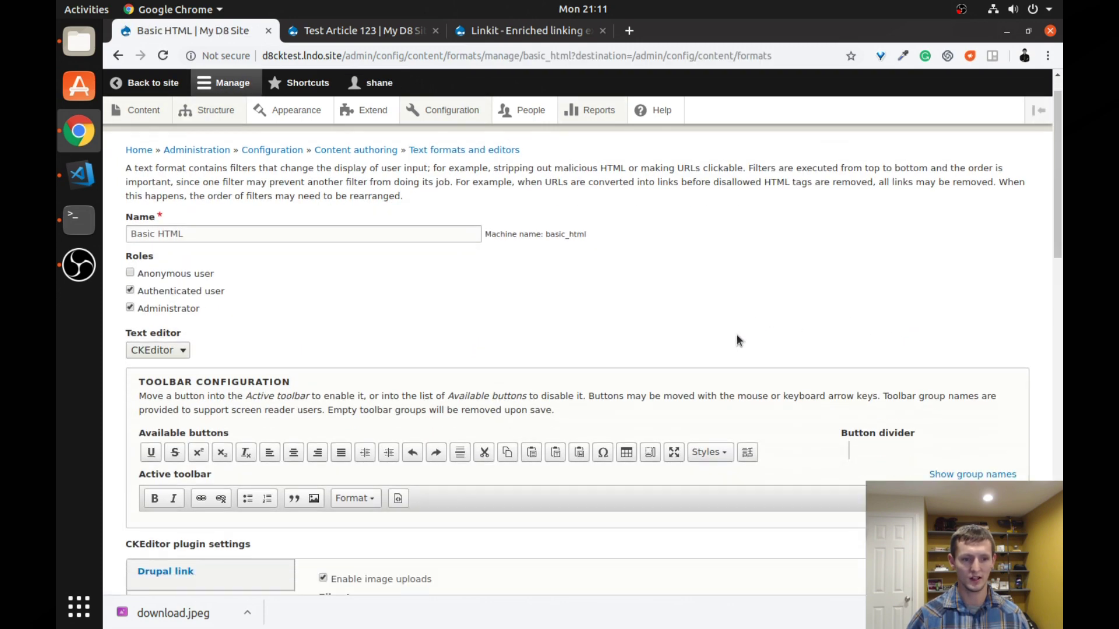
scroll(702, 344, down, 3)
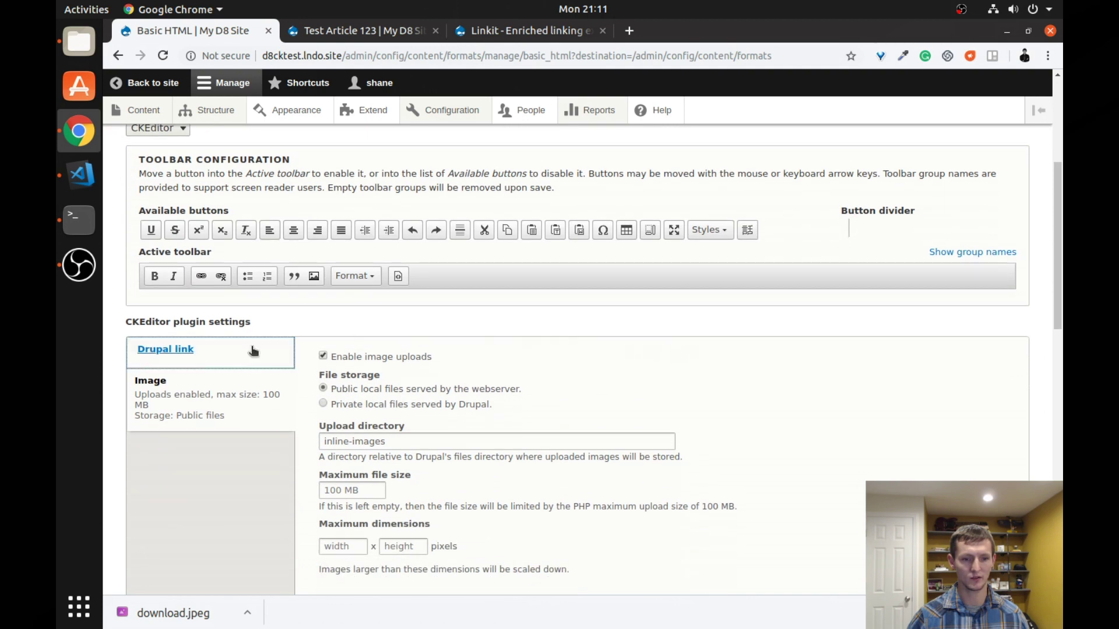
click(216, 357)
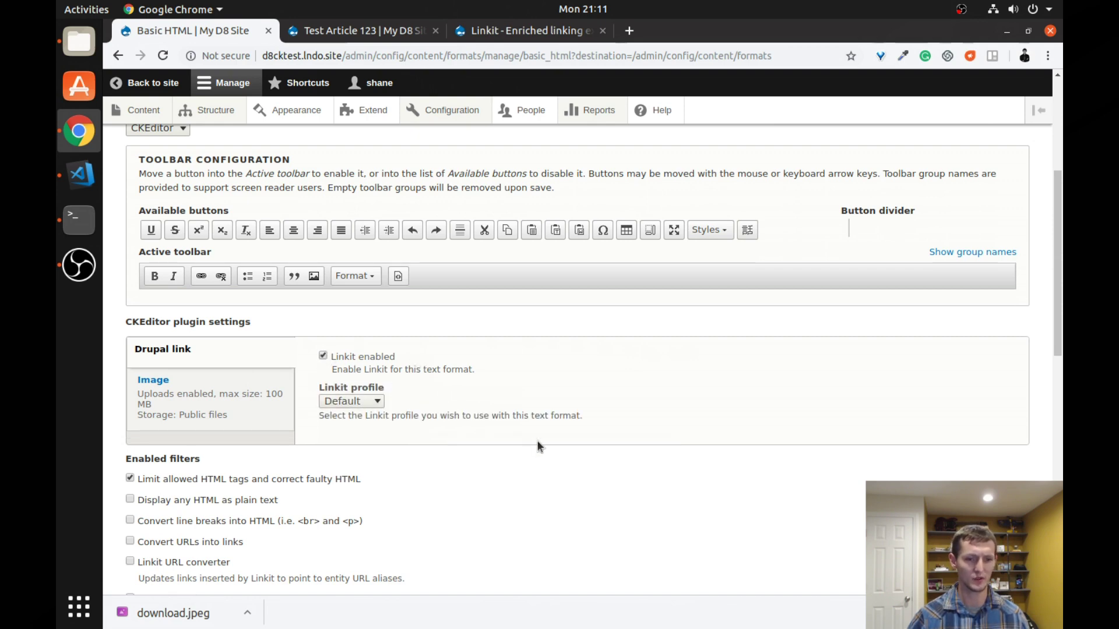
scroll(537, 440, up, 1)
scroll(391, 411, up, 6)
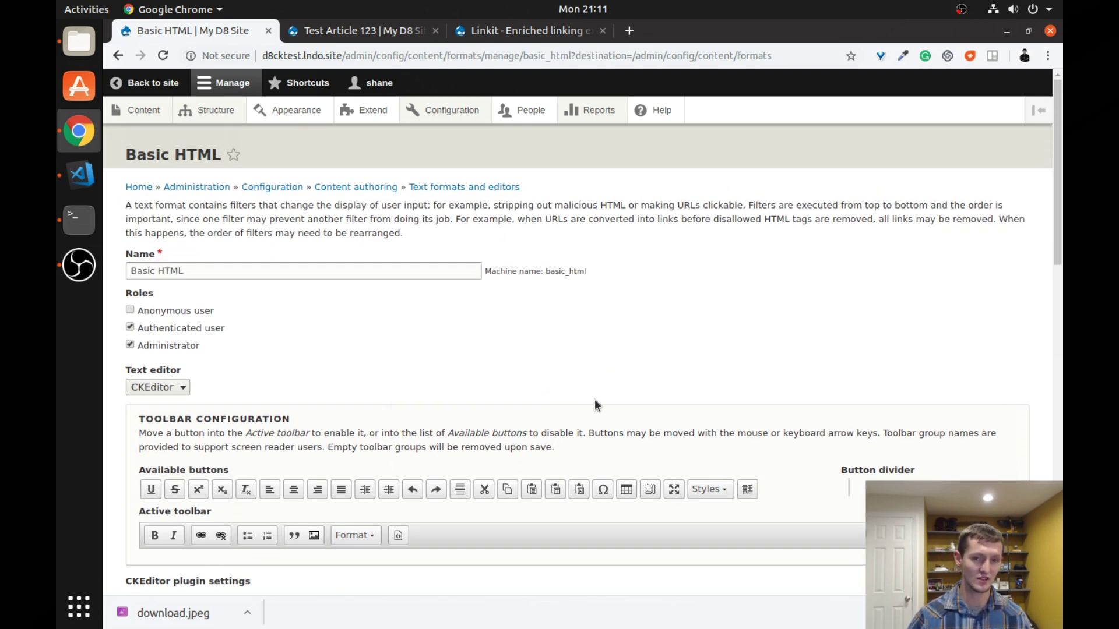
scroll(691, 383, down, 2)
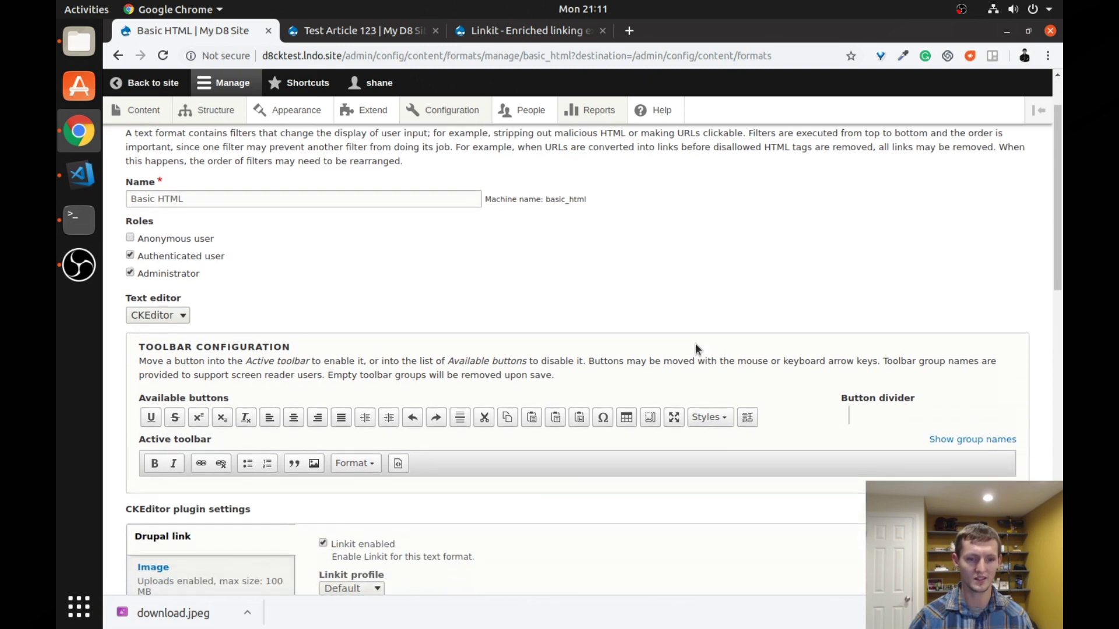
scroll(350, 358, down, 4)
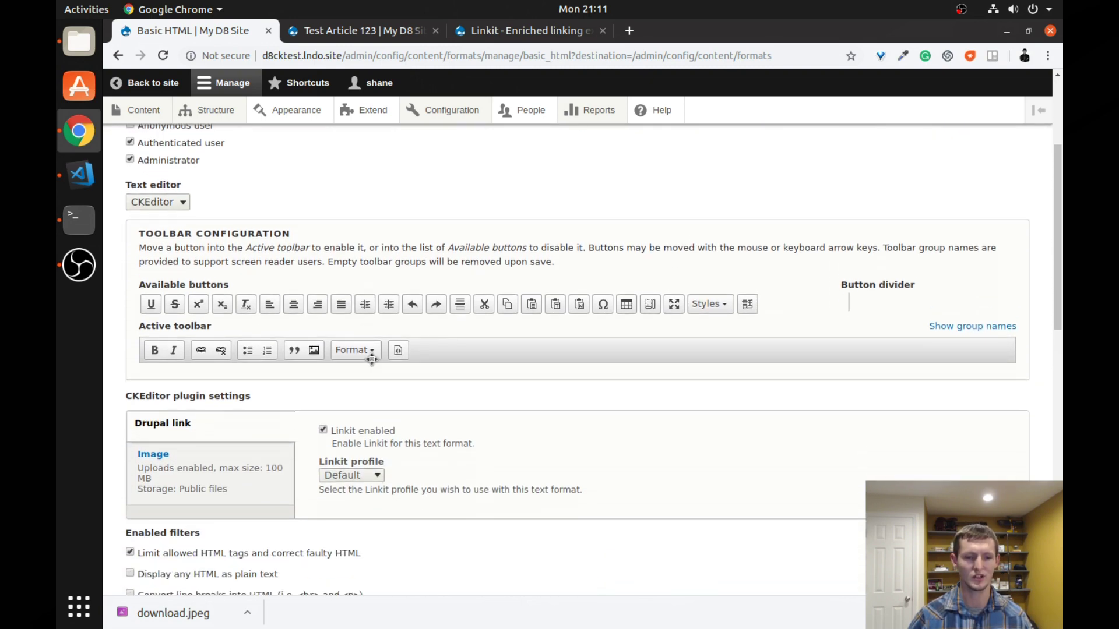
click(238, 440)
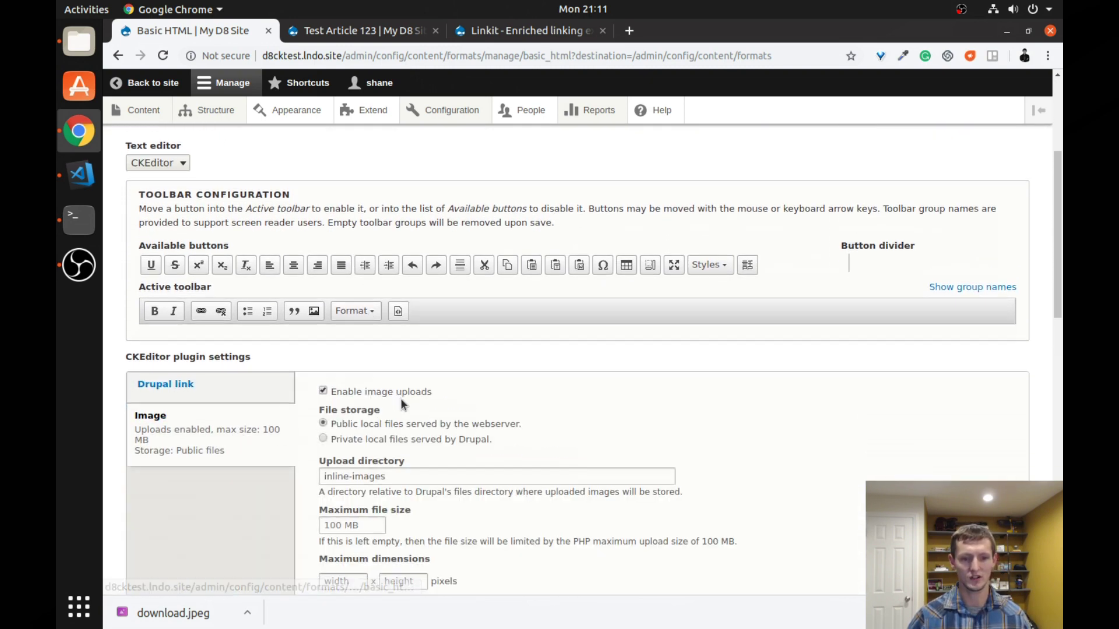
scroll(400, 397, down, 2)
scroll(212, 340, down, 4)
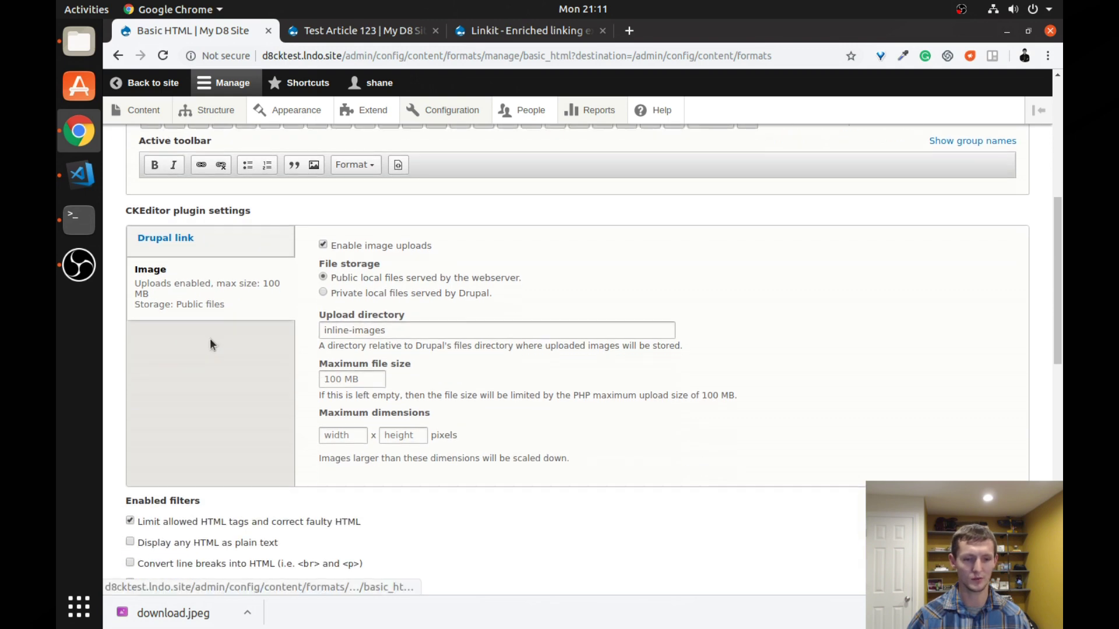
scroll(214, 342, down, 2)
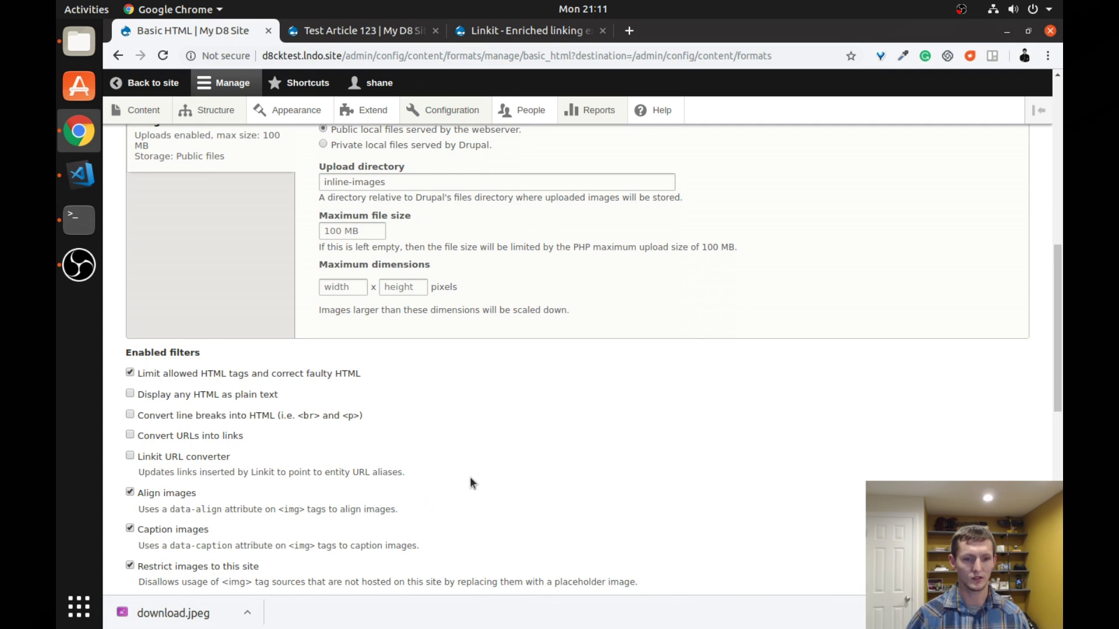
scroll(470, 477, up, 3)
scroll(470, 477, down, 3)
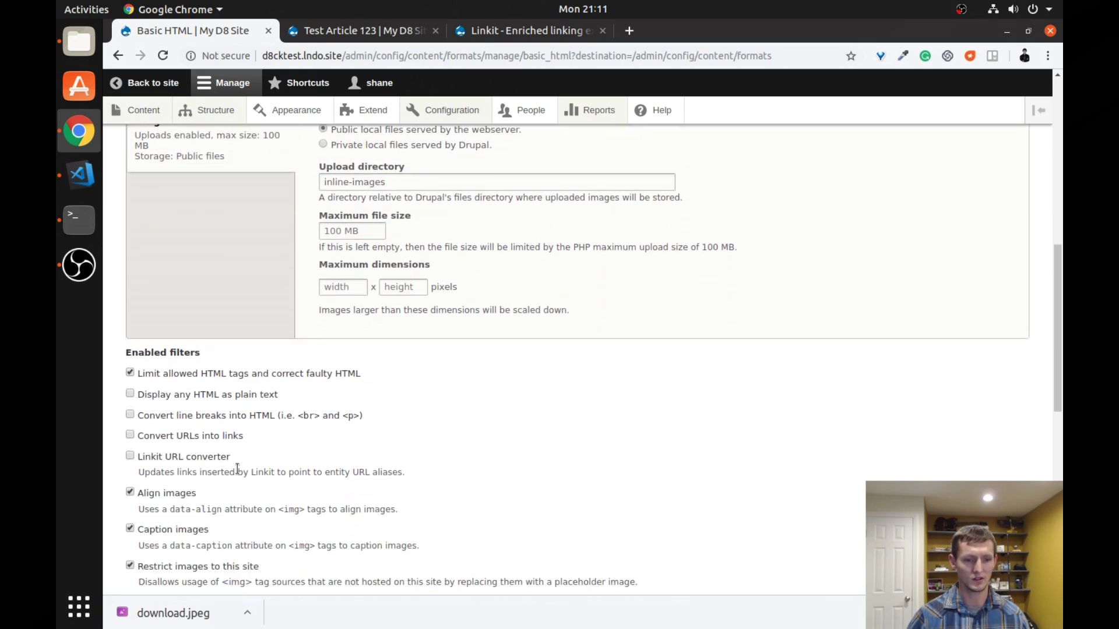
Step: Review the Linkit URL converter filter and save the Basic HTML configuration
drag(229, 456, 135, 456)
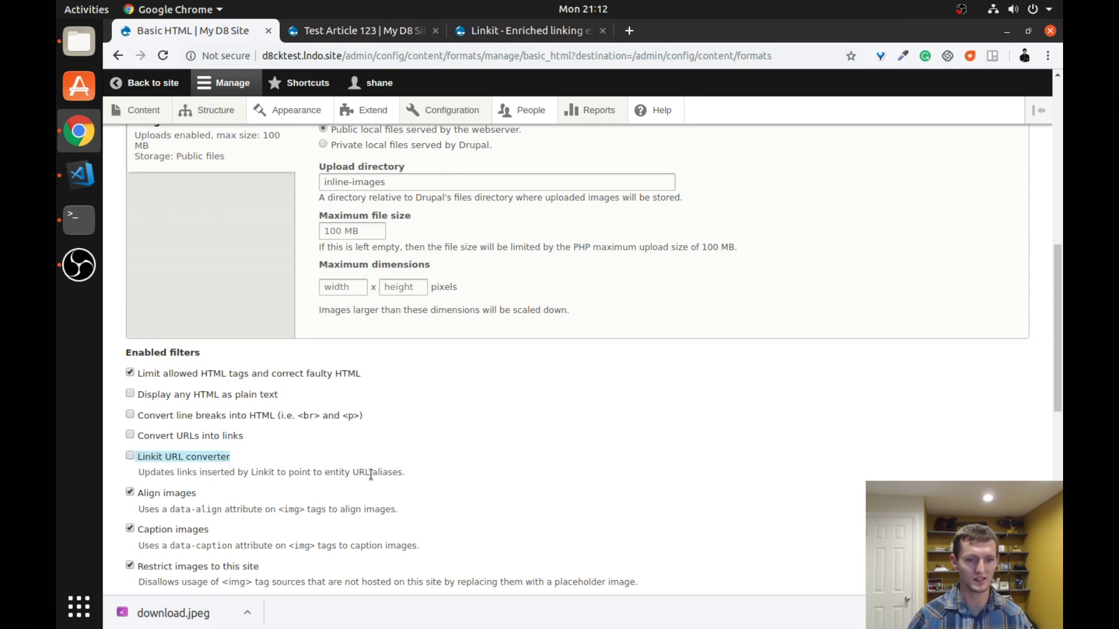
drag(404, 472, 132, 459)
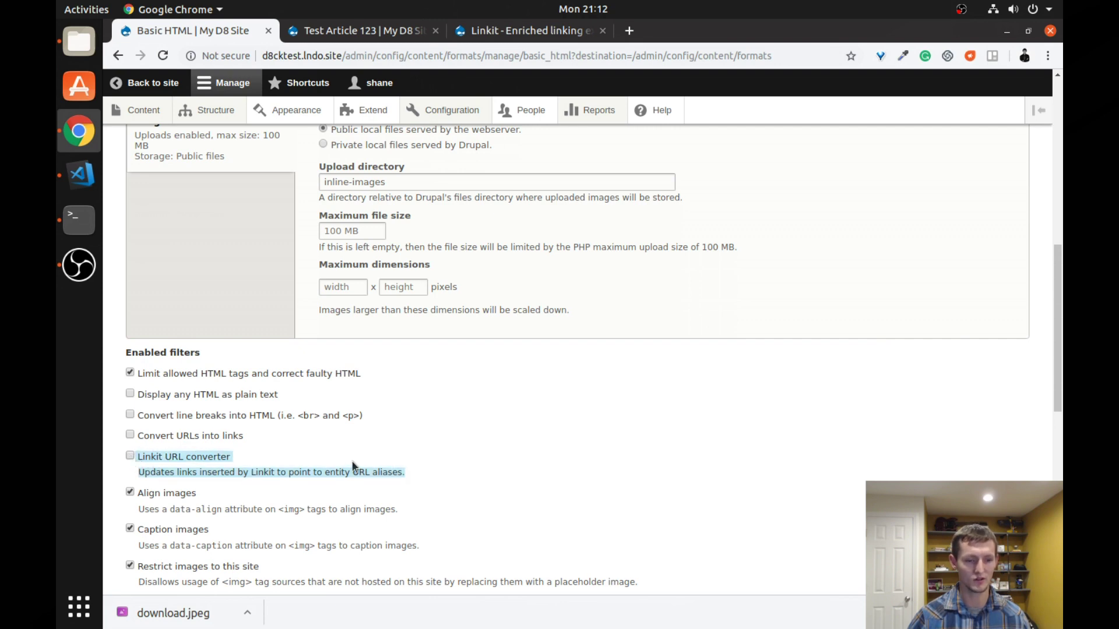
click(372, 480)
scroll(372, 481, up, 6)
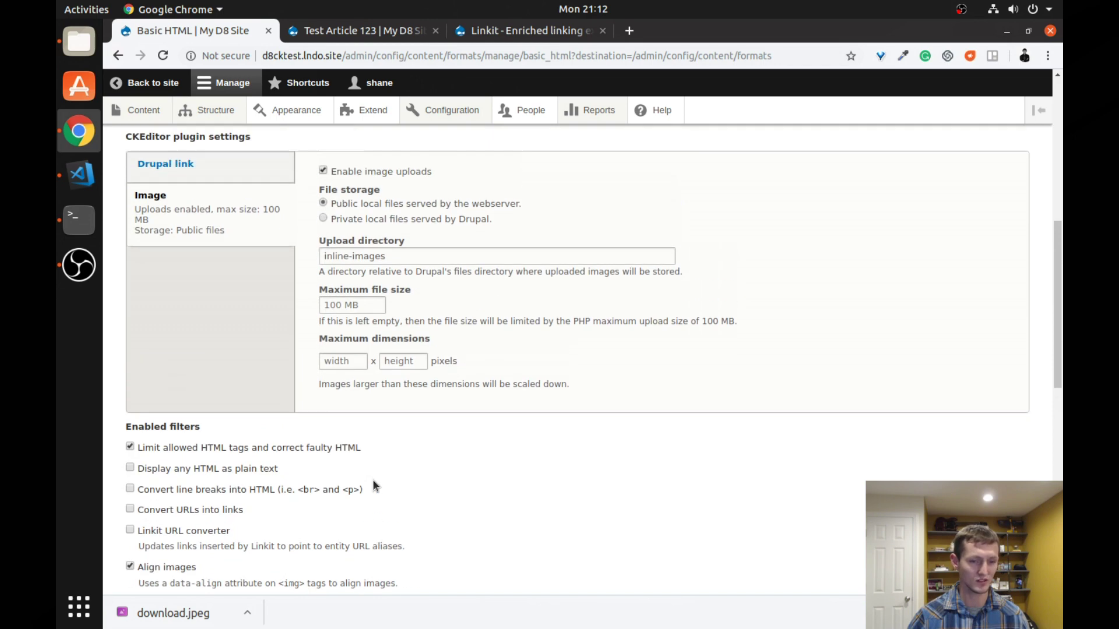
scroll(282, 457, up, 6)
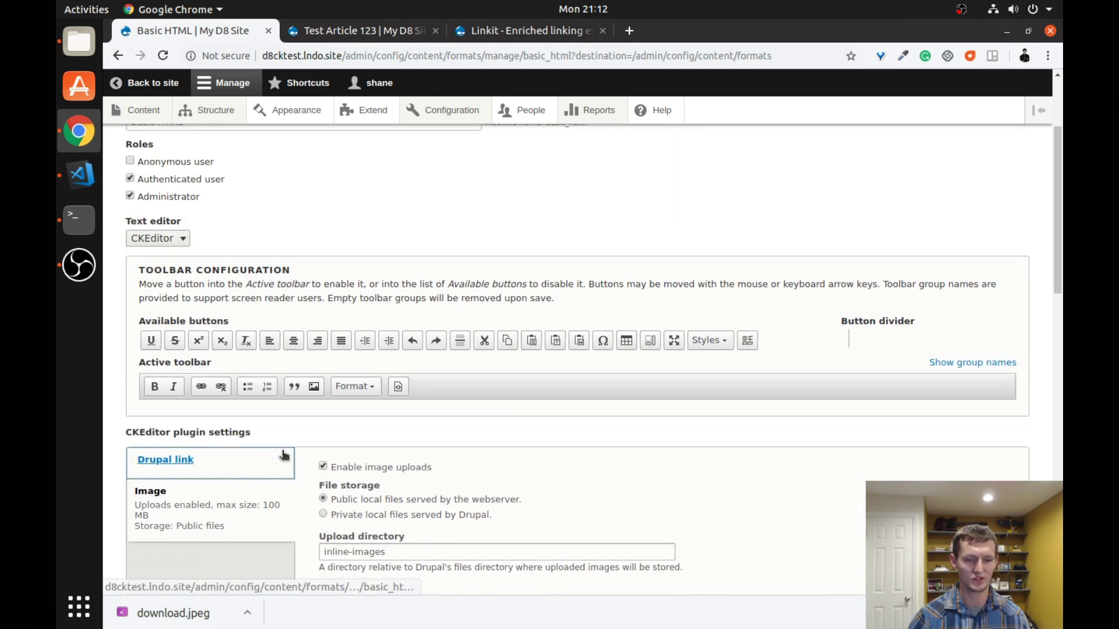
scroll(283, 456, down, 2)
scroll(284, 456, down, 10)
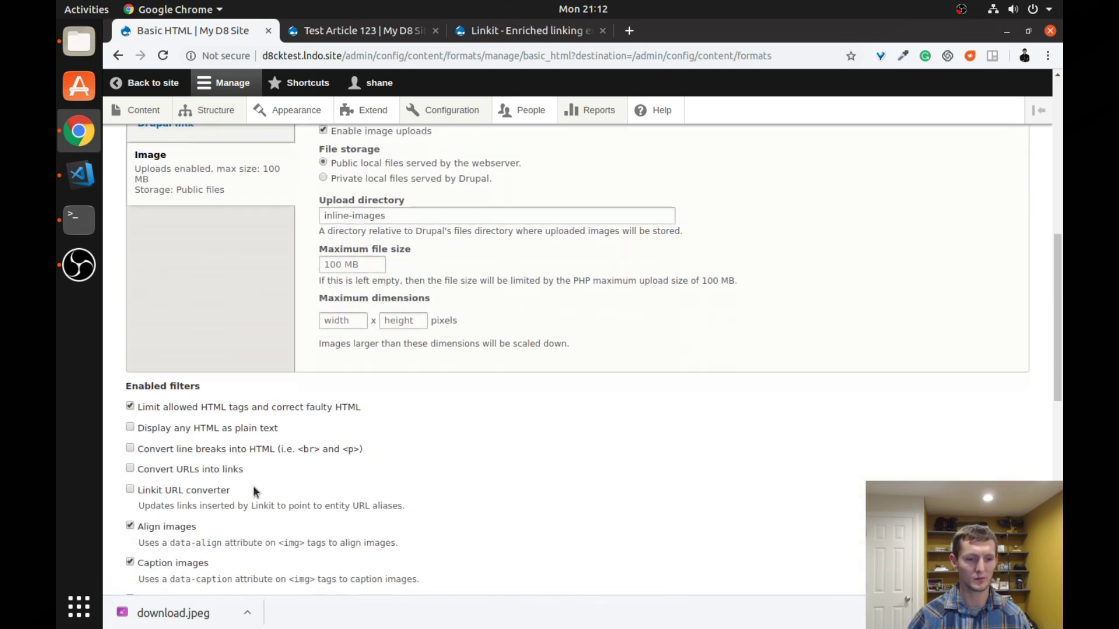
scroll(289, 476, down, 6)
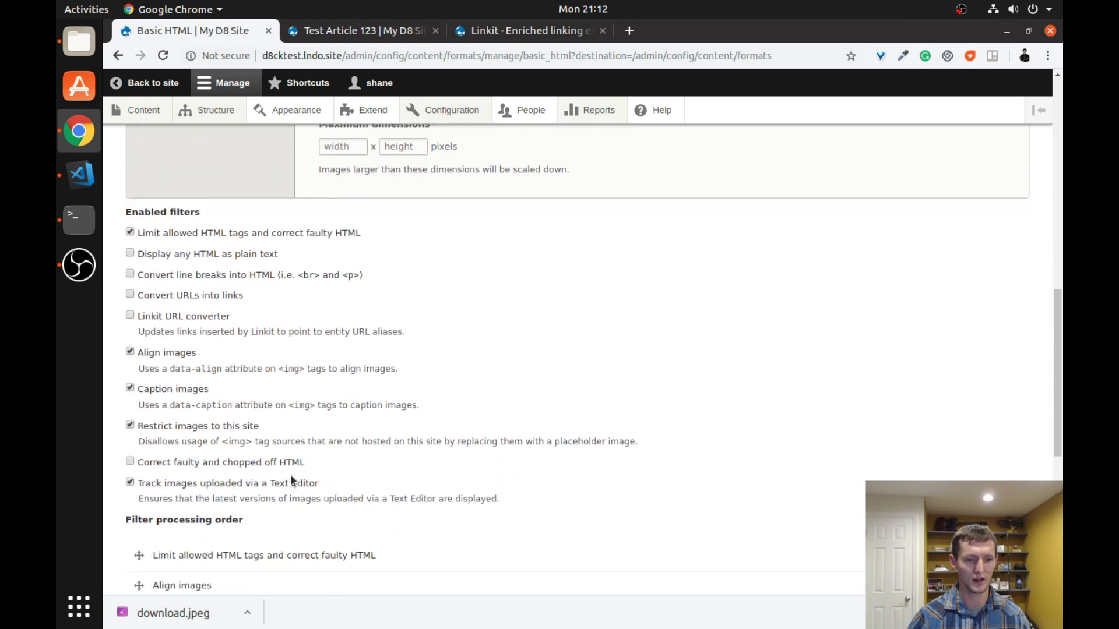
scroll(298, 477, down, 12)
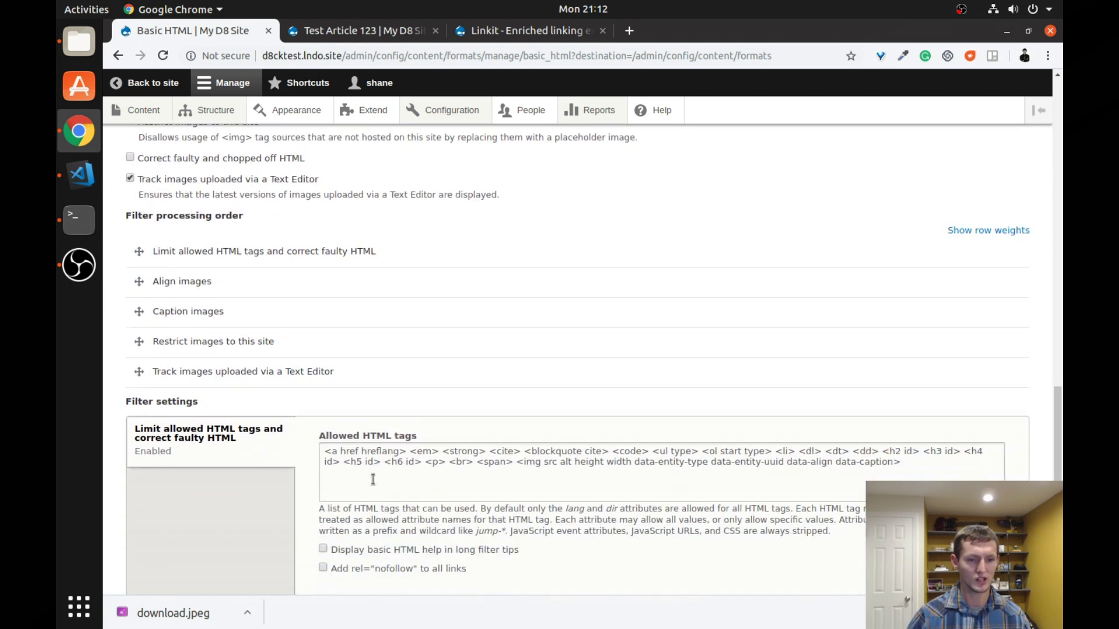
scroll(320, 484, up, 5)
scroll(320, 485, down, 4)
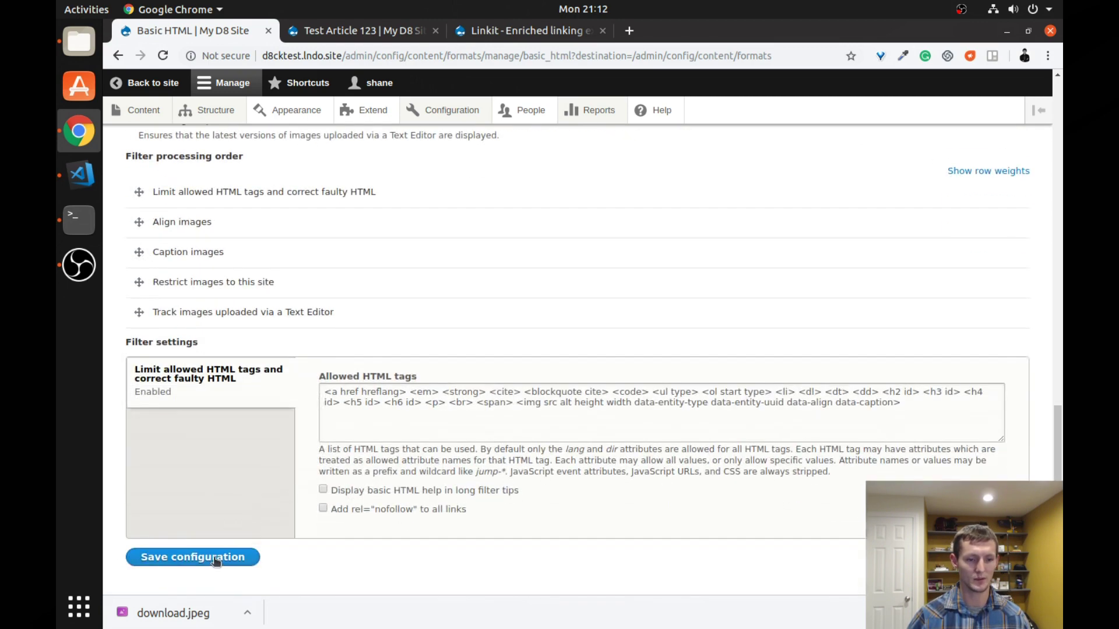
click(192, 557)
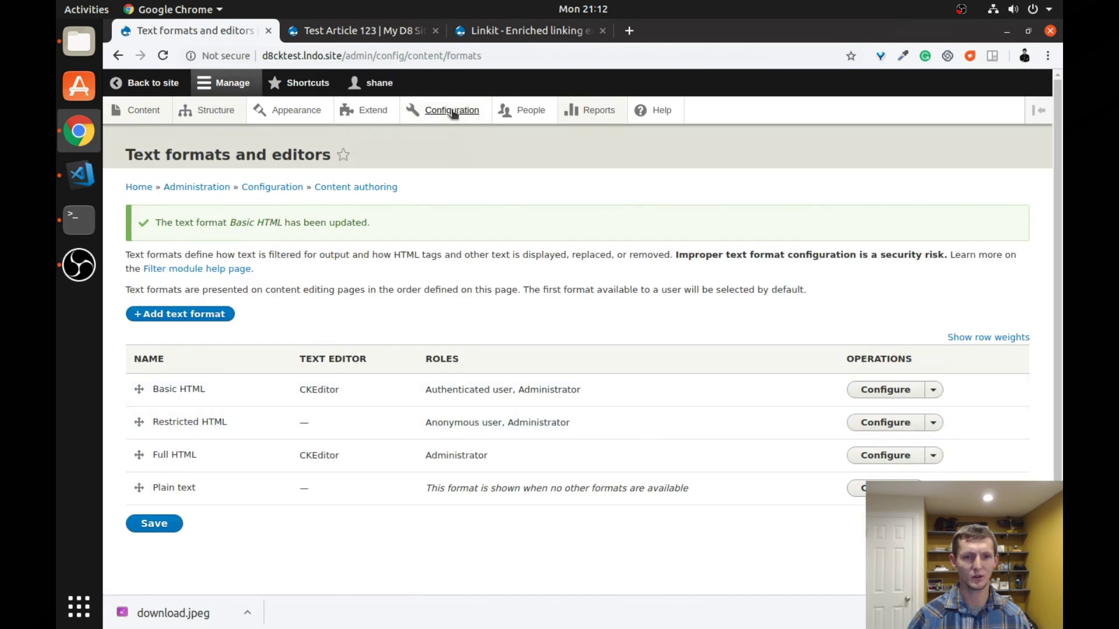
Step: Open Linkit profiles under Configuration > Content authoring and edit the Default profile
mouse_move(452, 111)
mouse_move(481, 205)
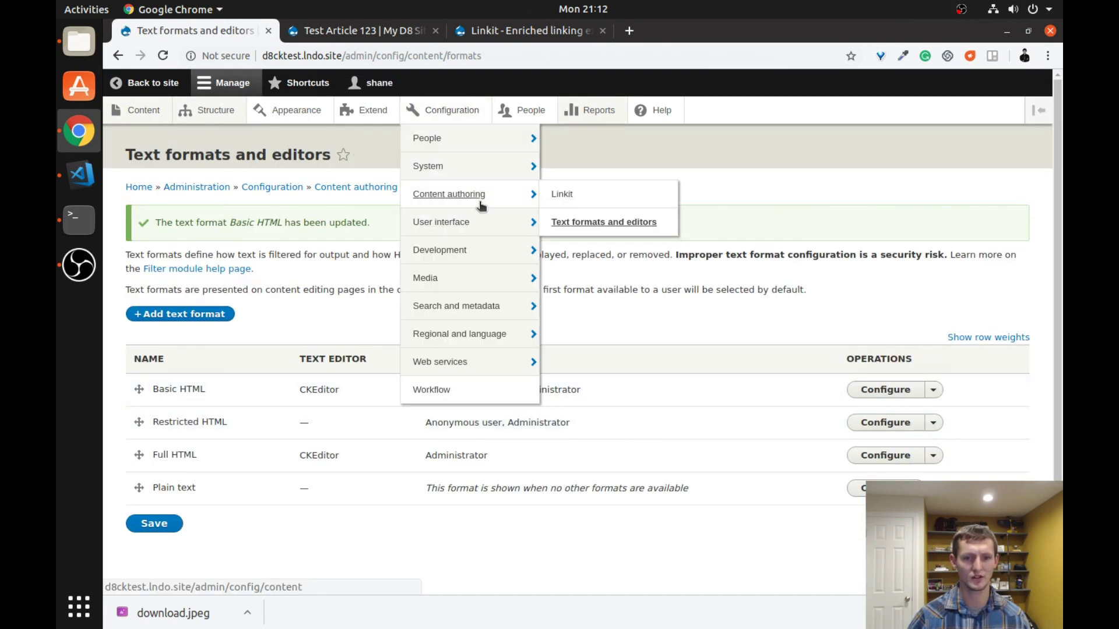
click(577, 194)
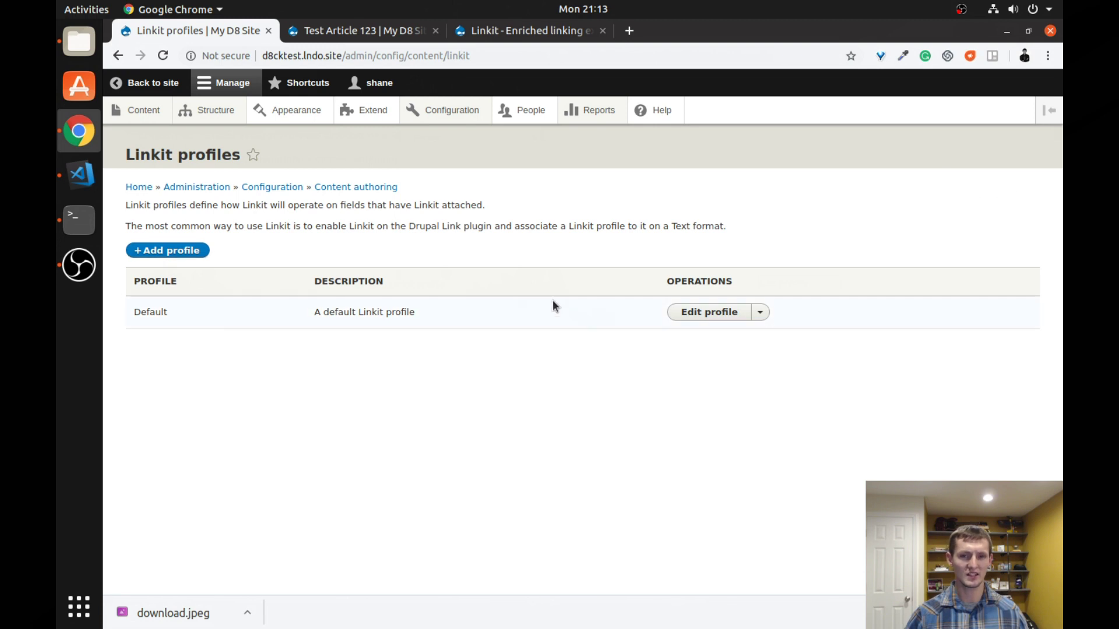
click(709, 314)
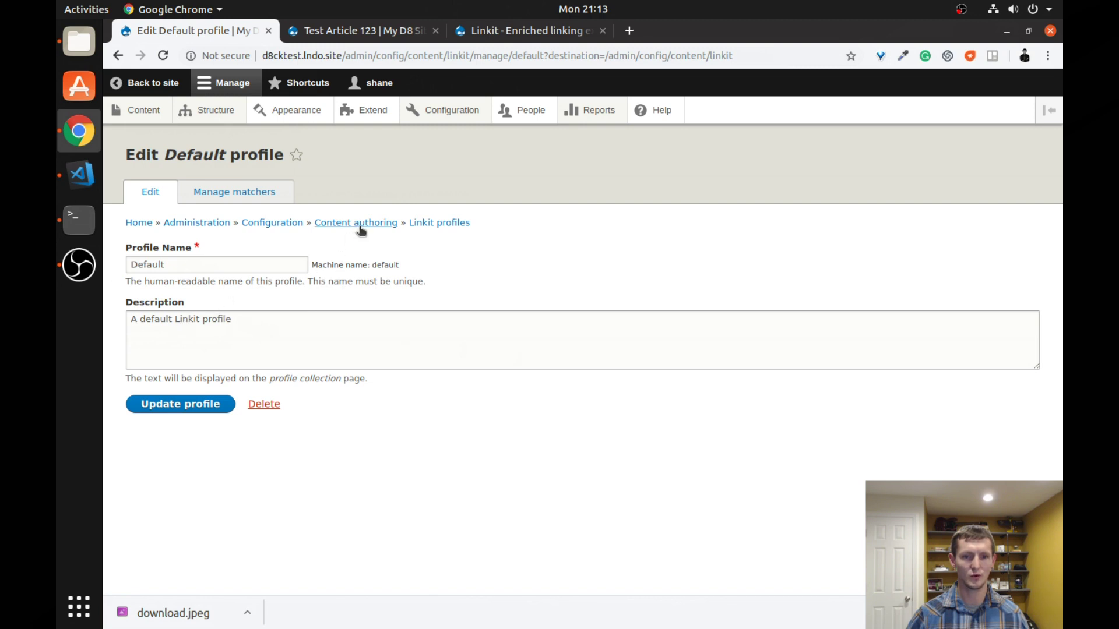
Step: Return to Linkit profiles, manage the Default profile's matchers, and edit the Content matcher
click(430, 223)
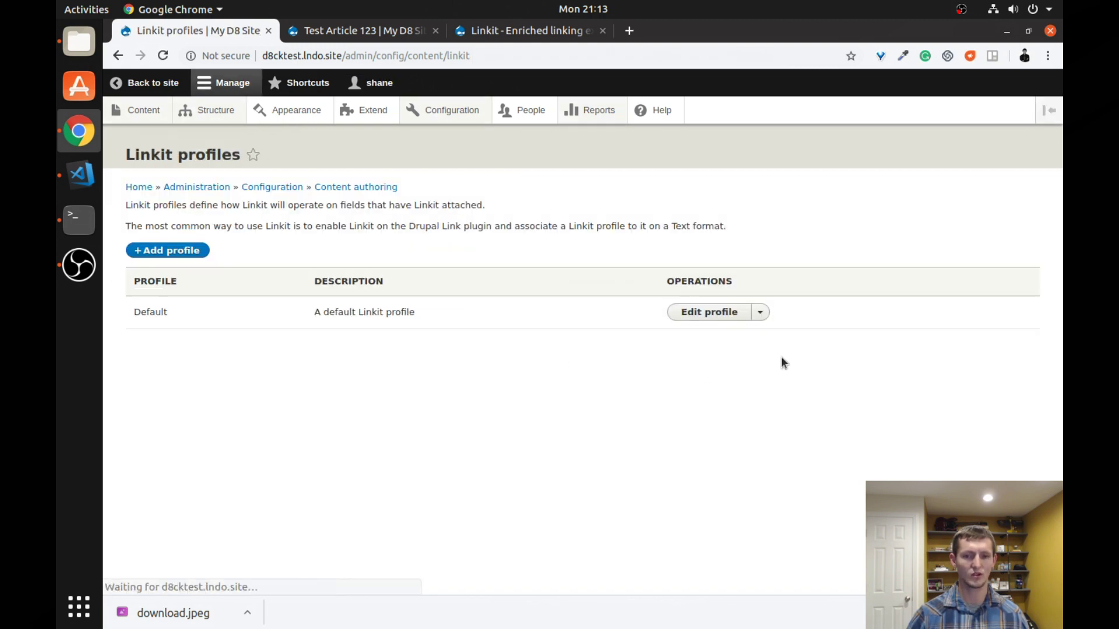
click(760, 312)
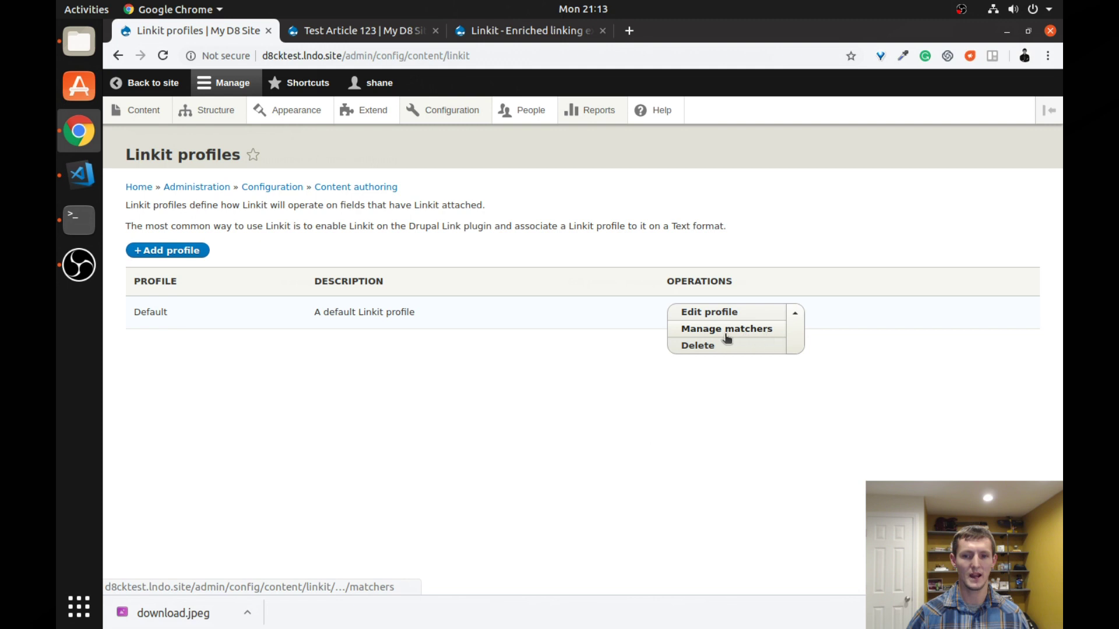
click(747, 330)
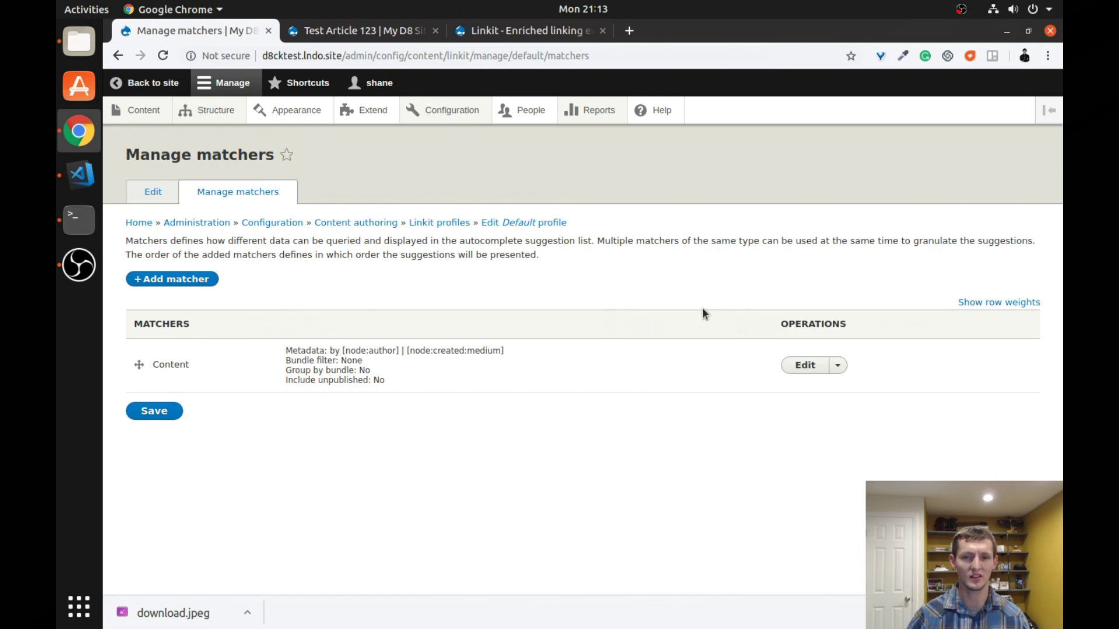
click(838, 367)
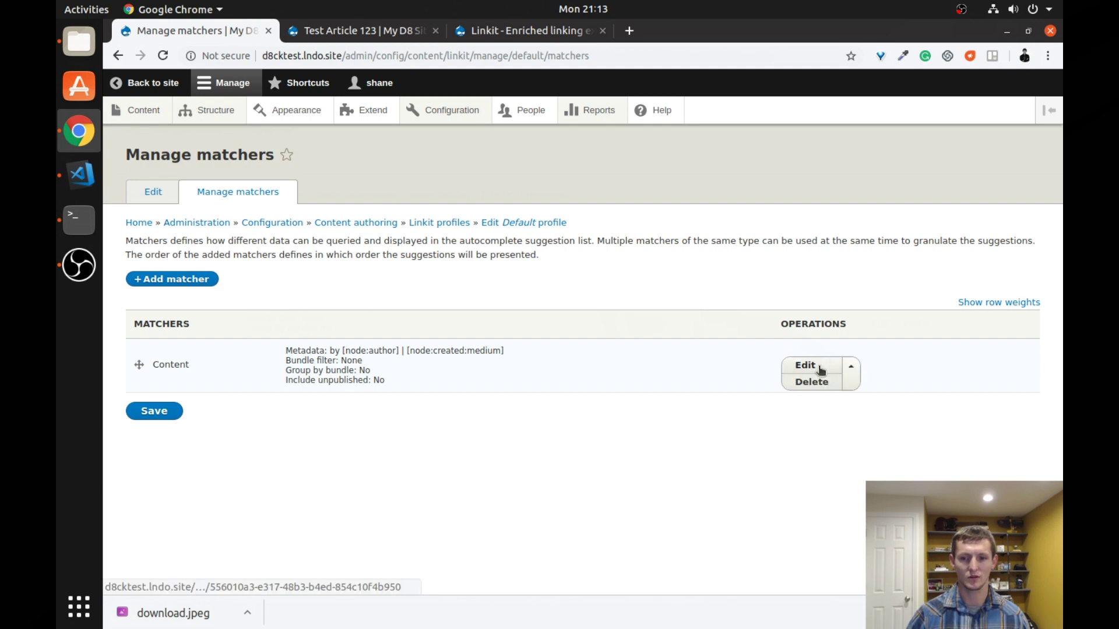
click(809, 367)
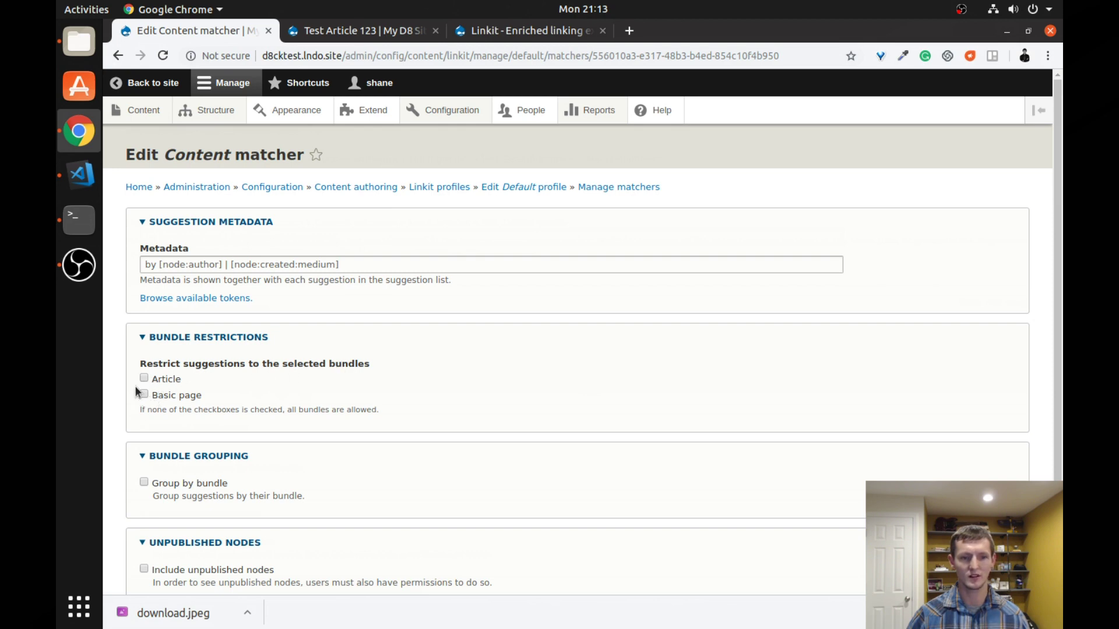
Step: Inspect the Content matcher's Metadata field unchanged, then open the Content overview in a new tab
scroll(303, 404, down, 1)
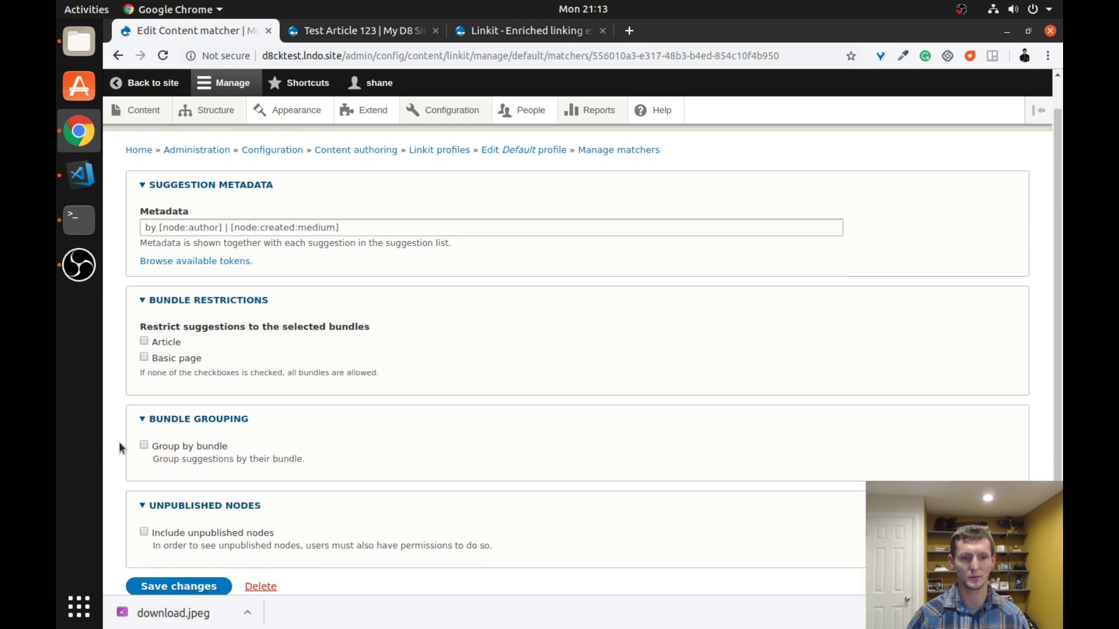
scroll(255, 461, down, 2)
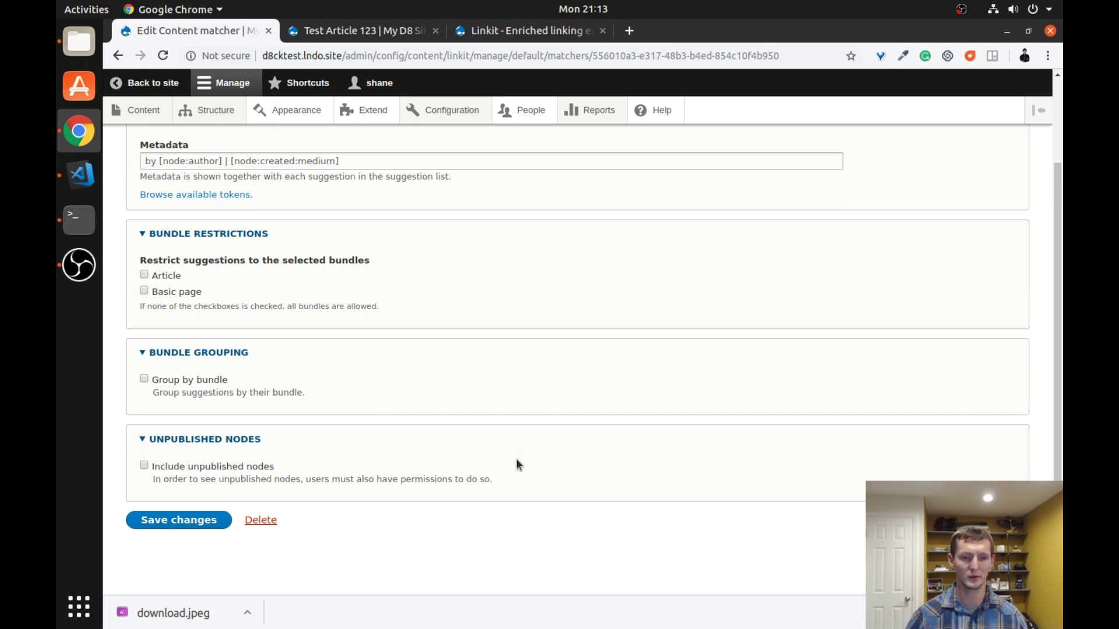
scroll(515, 470, up, 1)
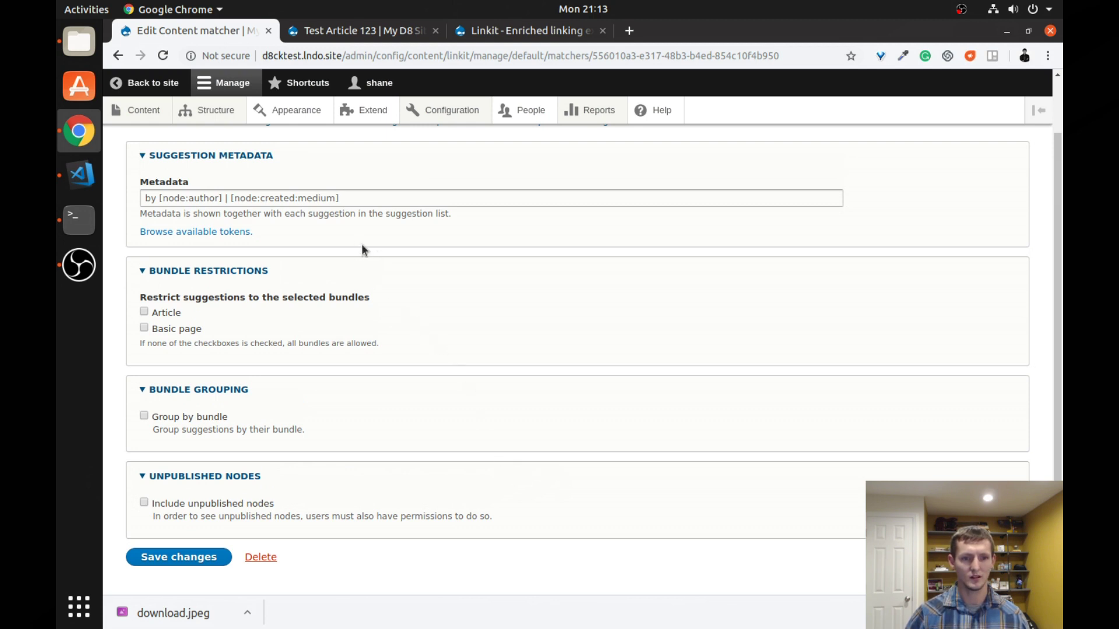
click(367, 205)
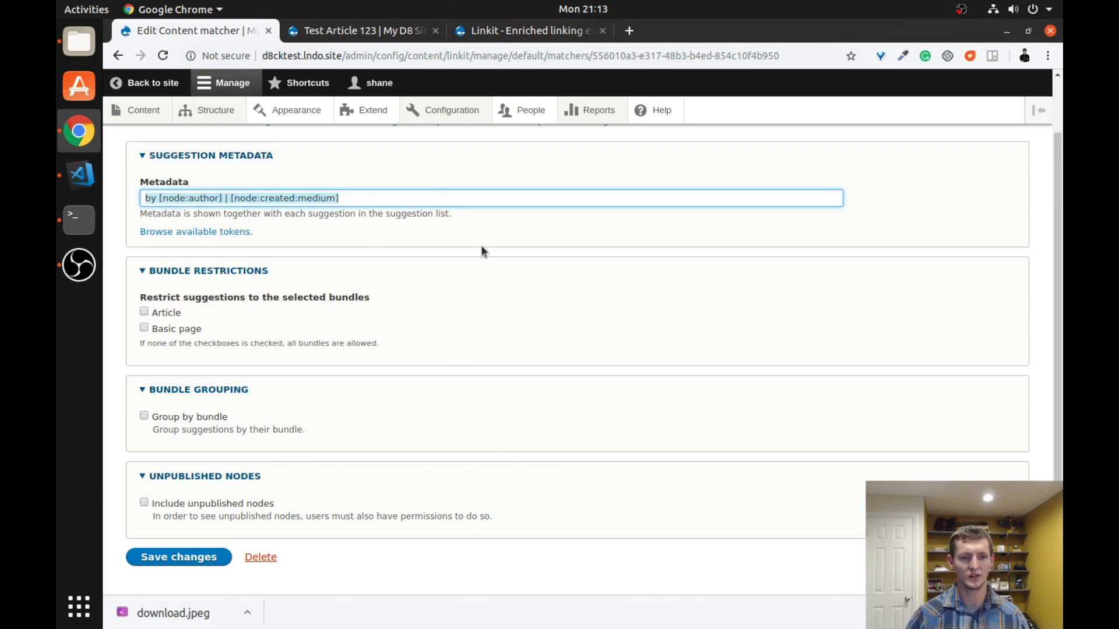
scroll(481, 251, up, 1)
scroll(480, 251, up, 1)
click(463, 249)
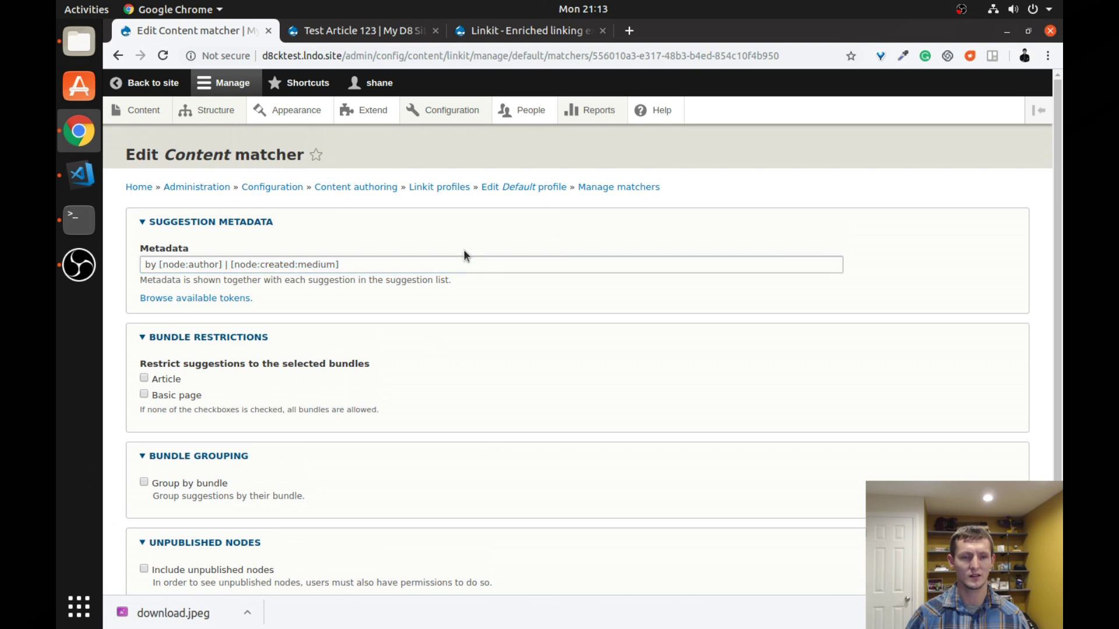
middle_click(151, 114)
Step: On a new Article, try a Linkit search for 'tes' in the link dialog, then cancel
click(349, 31)
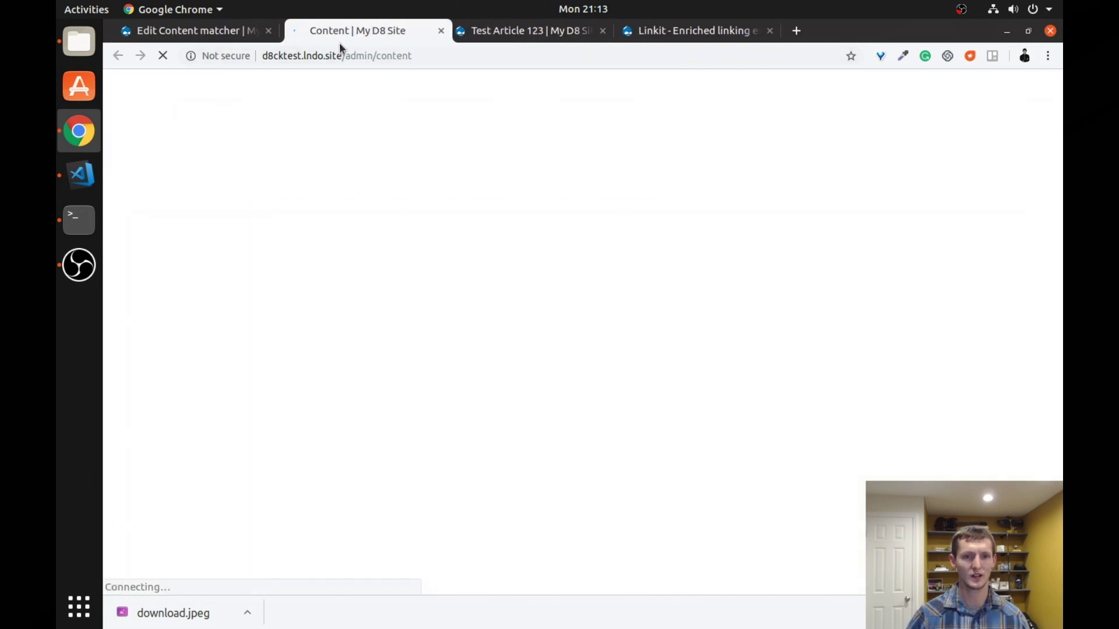
click(170, 253)
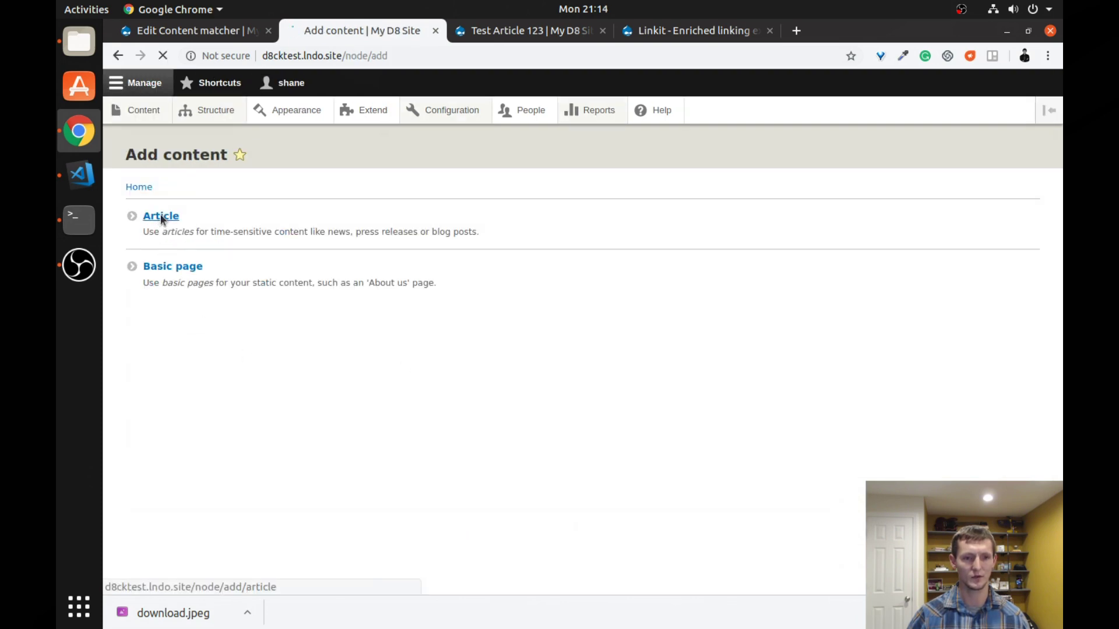
click(161, 216)
scroll(278, 384, down, 1)
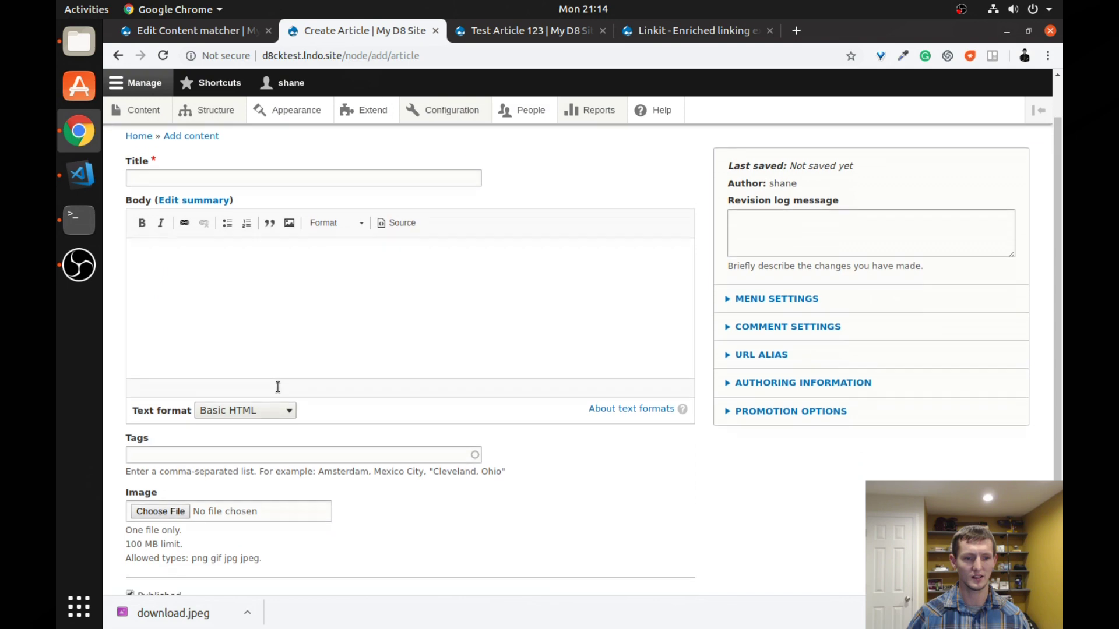
scroll(278, 387, down, 1)
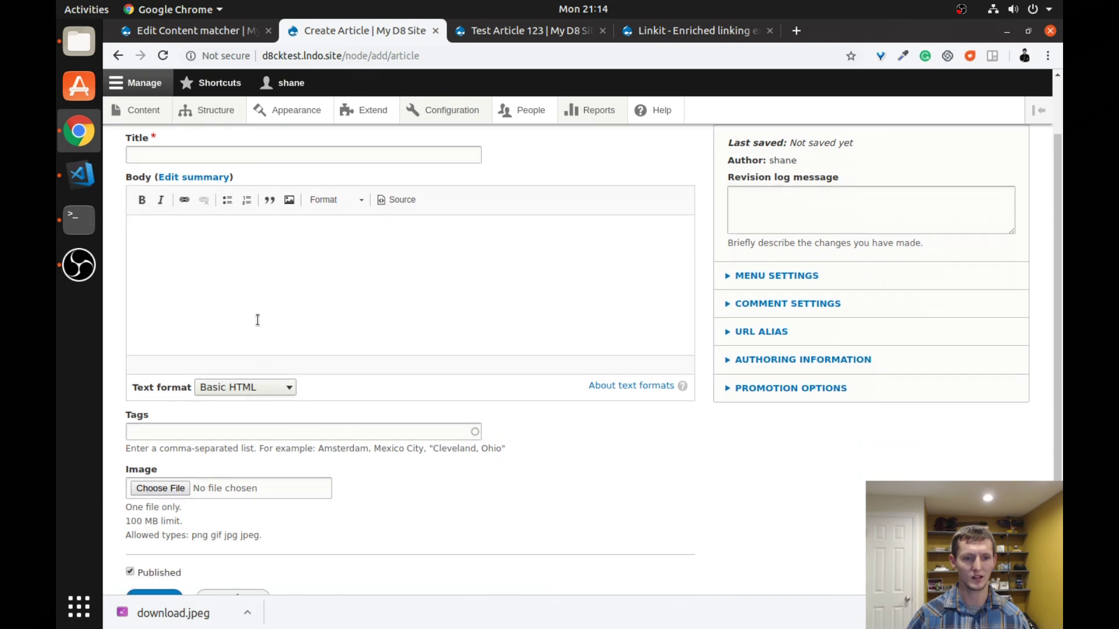
click(233, 267)
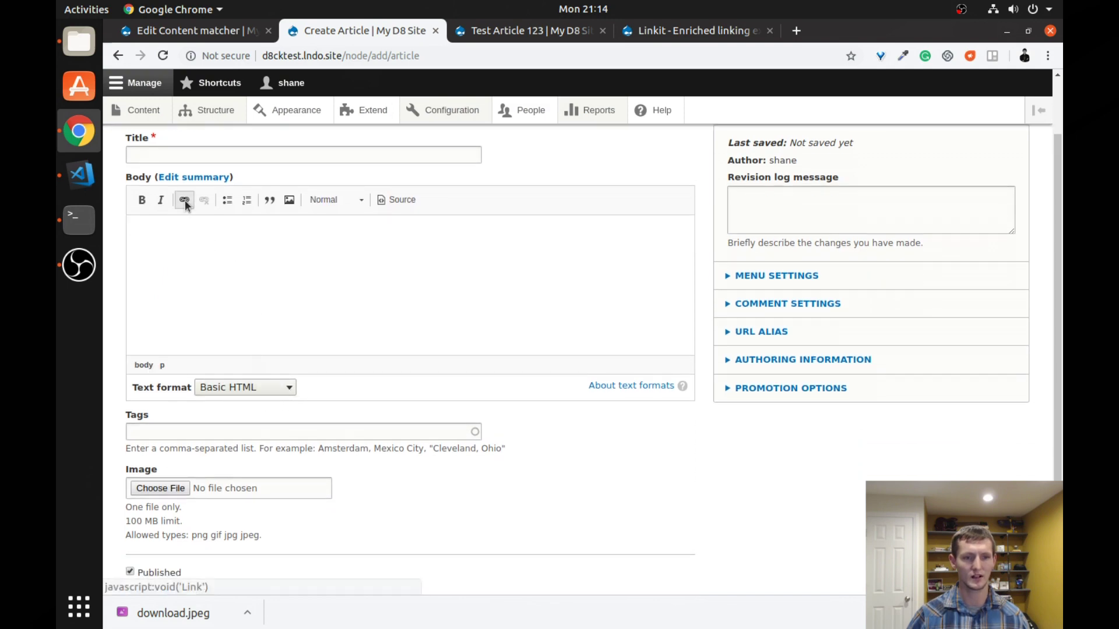
click(184, 200)
text(tes)
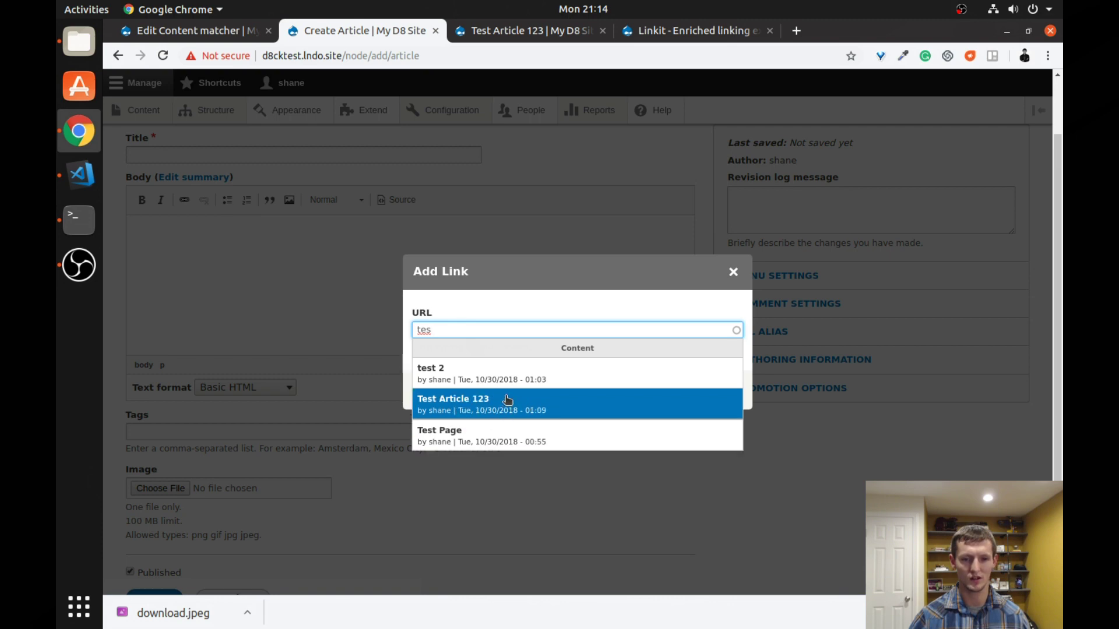
click(741, 278)
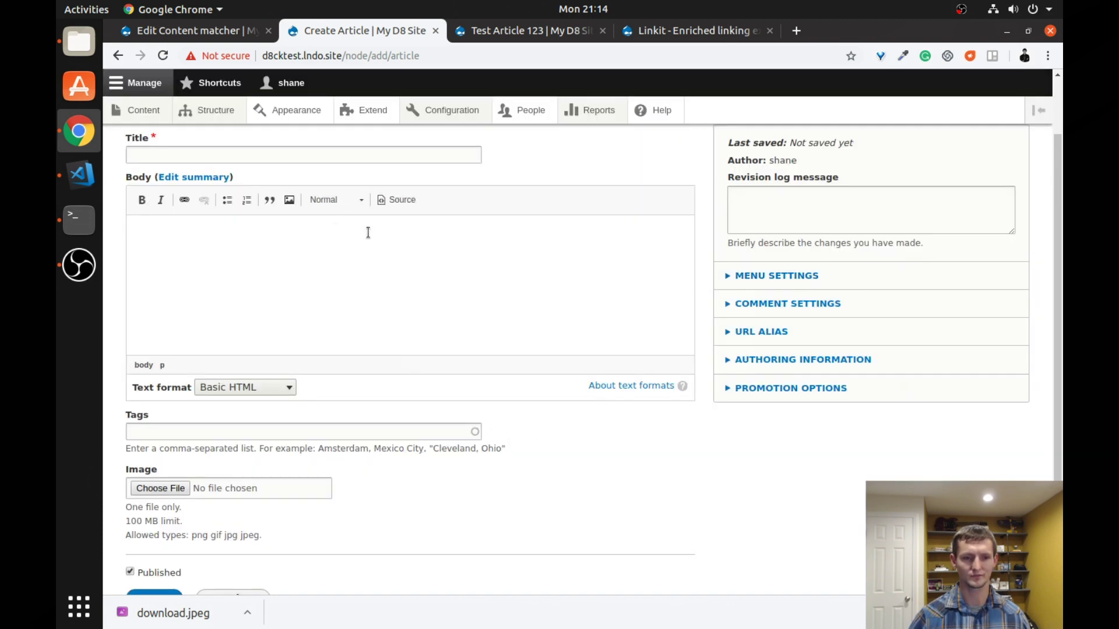
Step: Enable Group by bundle on the Content matcher and save the change
click(217, 33)
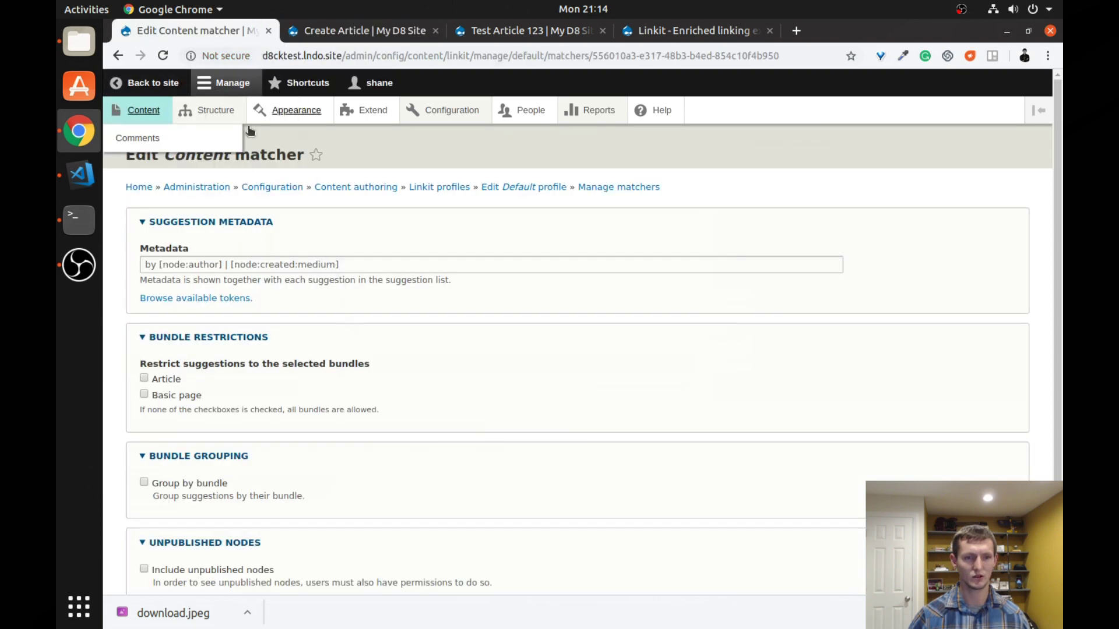
scroll(164, 404, down, 3)
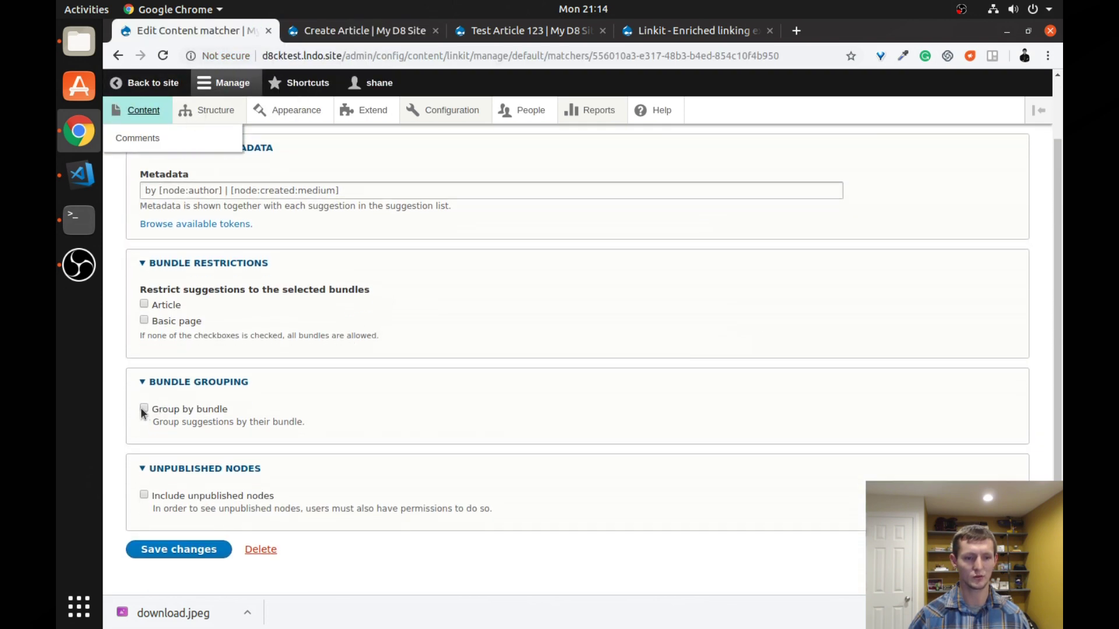
click(143, 410)
click(210, 549)
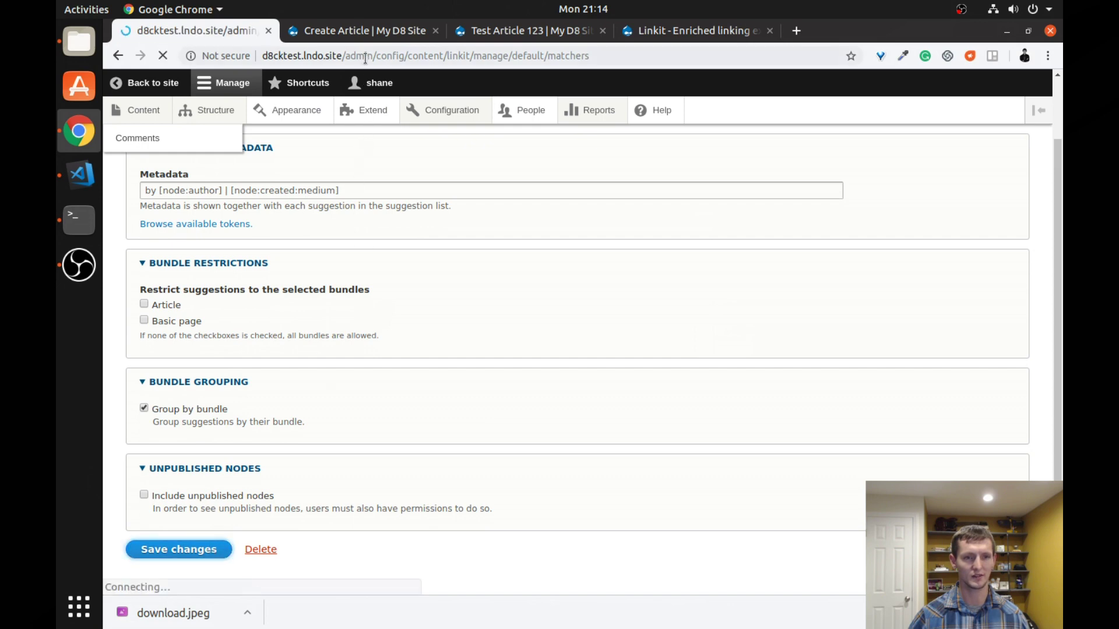
click(361, 32)
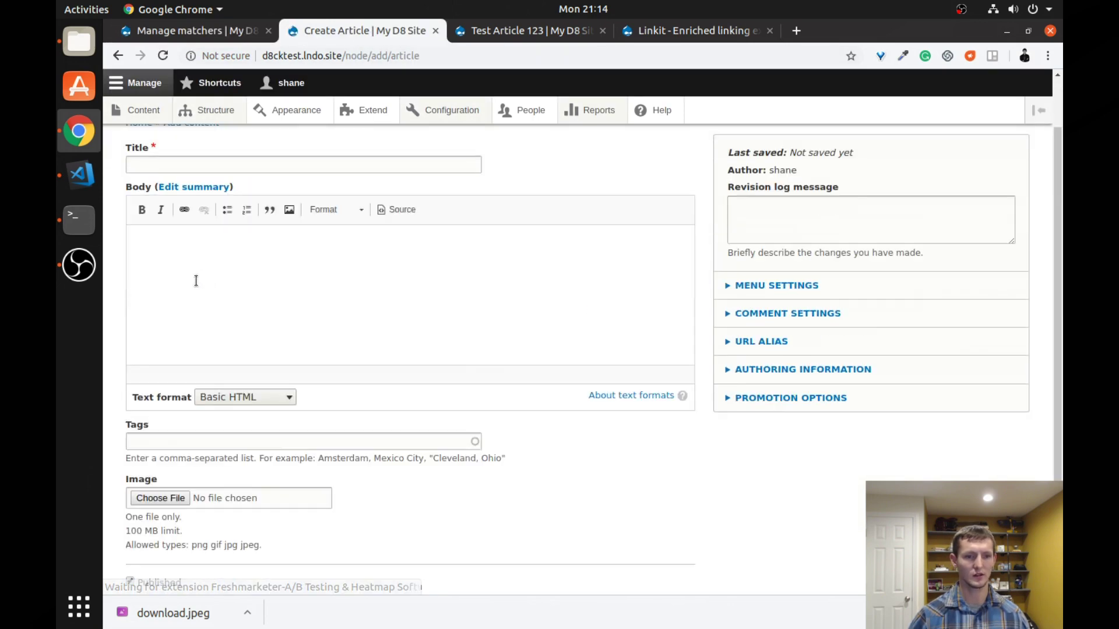
Step: Type 'Link this please' in the body and link it via Linkit search 'tes' to Test Page (/node/1)
click(196, 281)
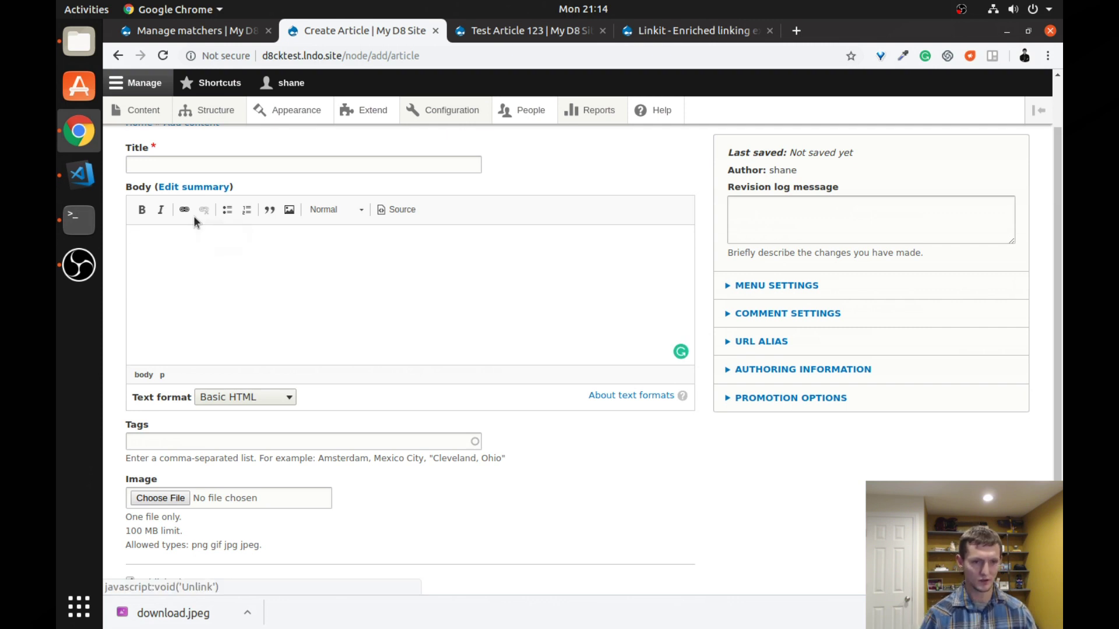
text(Link this please)
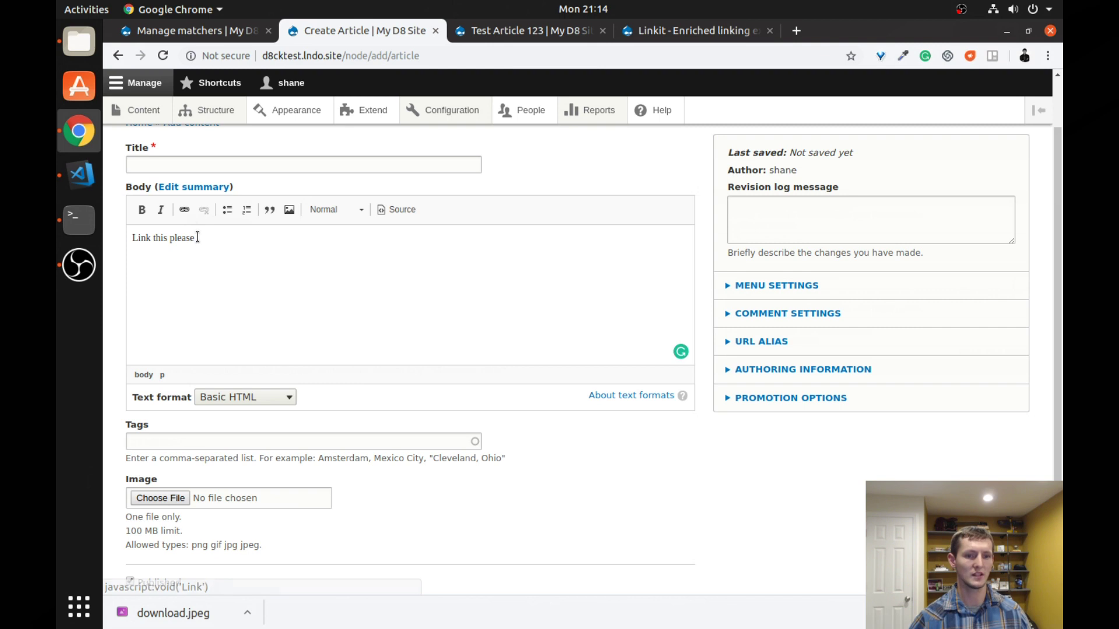
drag(197, 237, 89, 236)
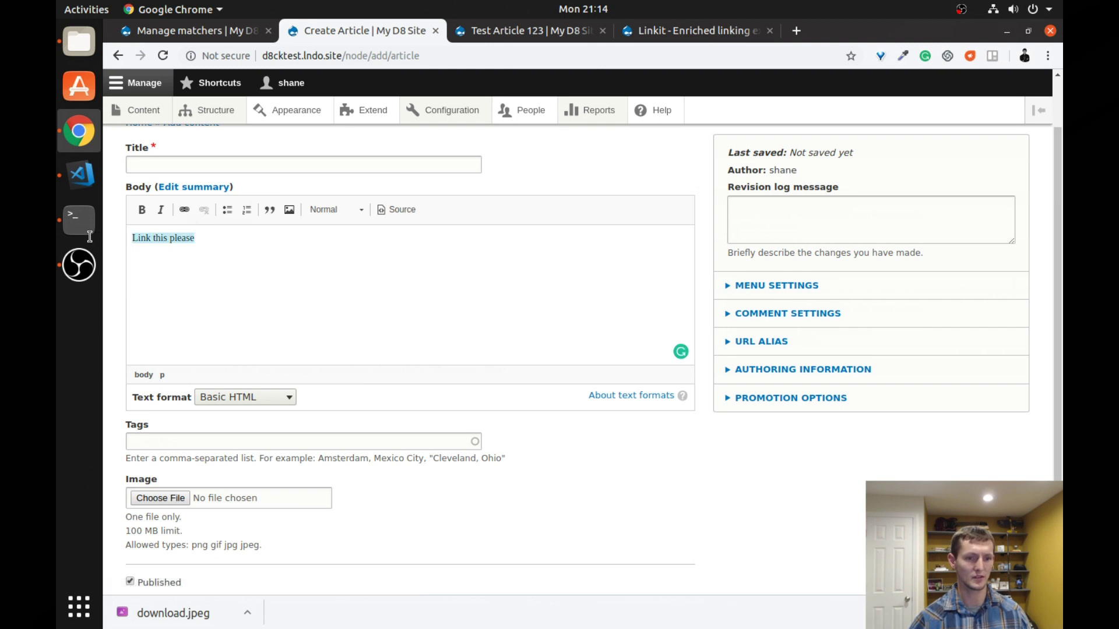
click(184, 210)
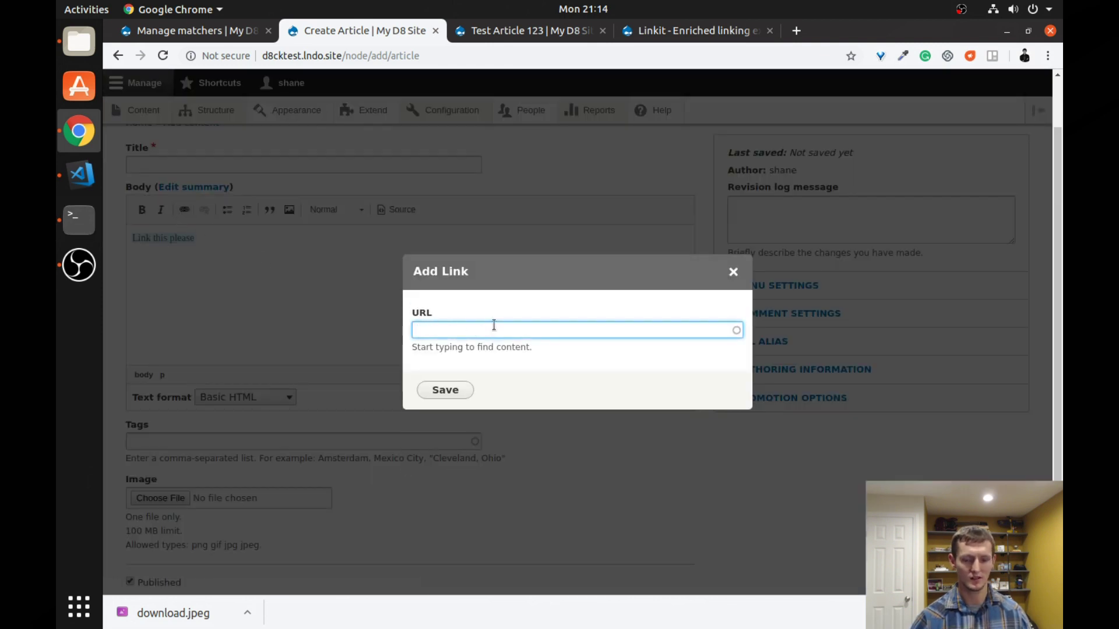
text(tes)
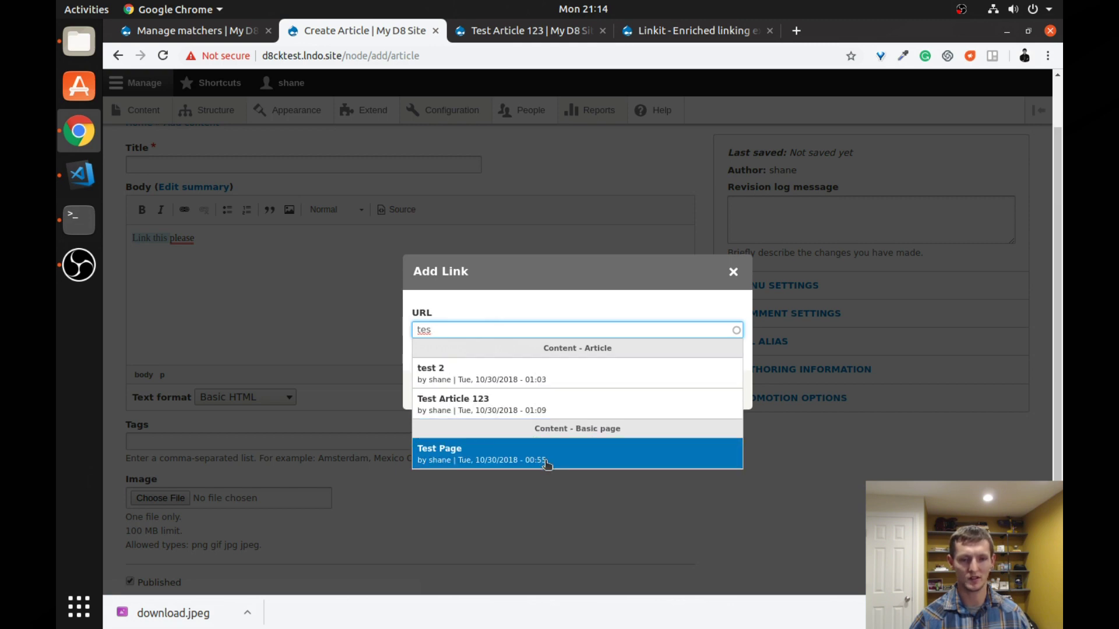
click(559, 460)
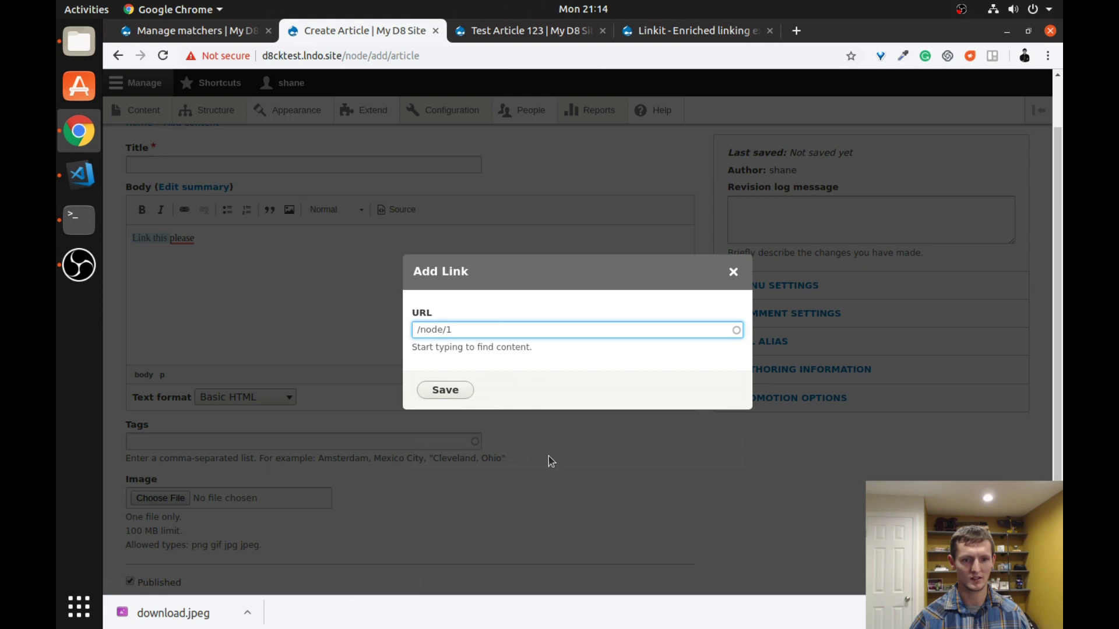
drag(460, 330, 403, 324)
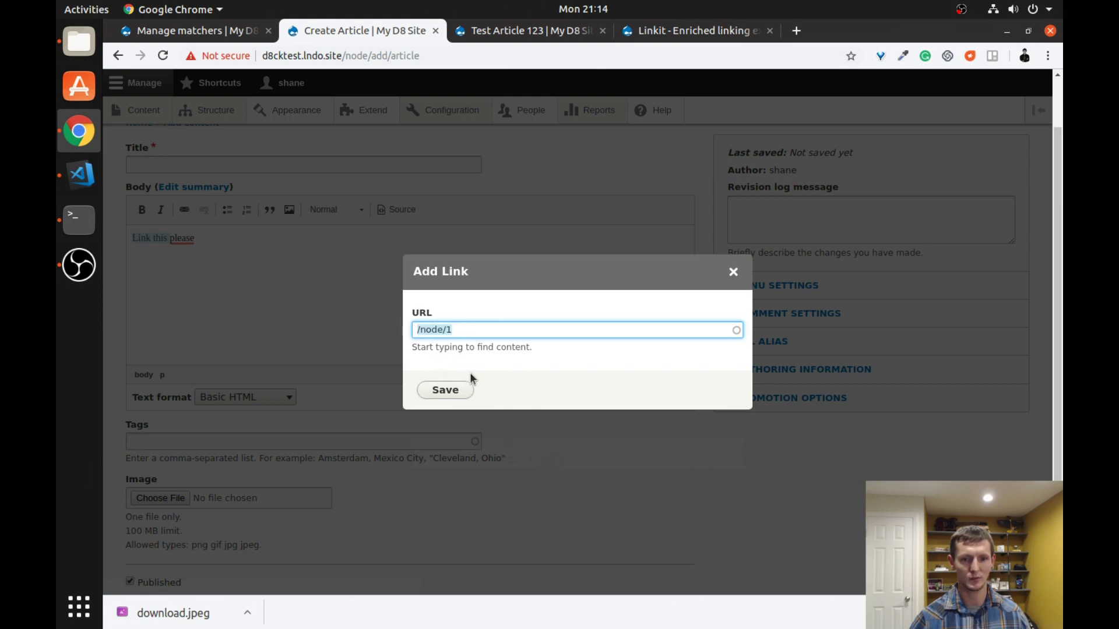
click(456, 395)
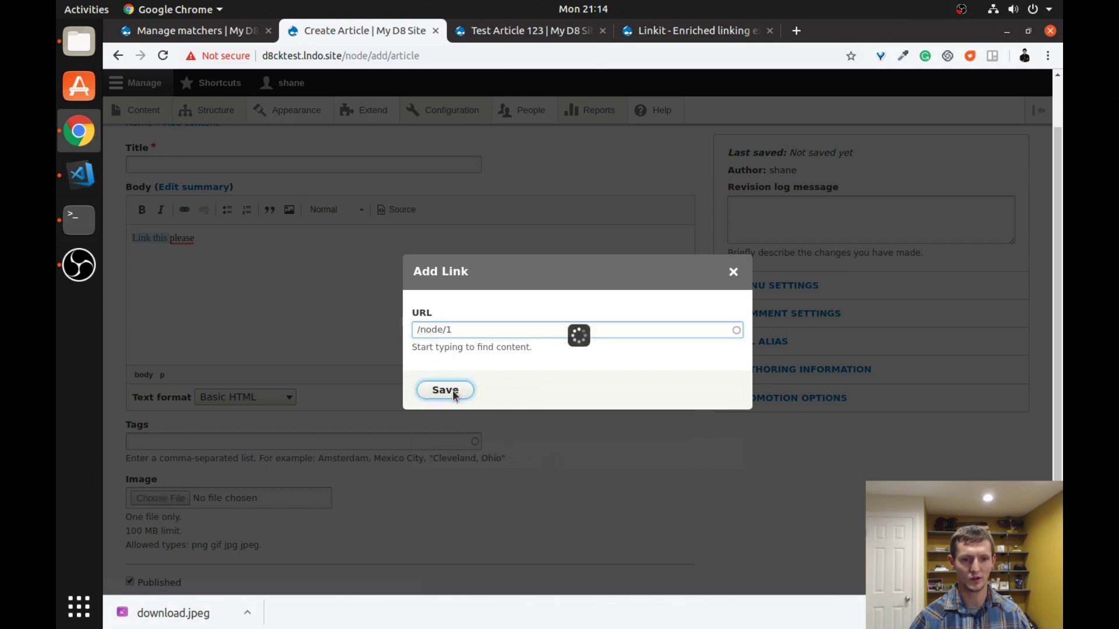
mouse_move(173, 238)
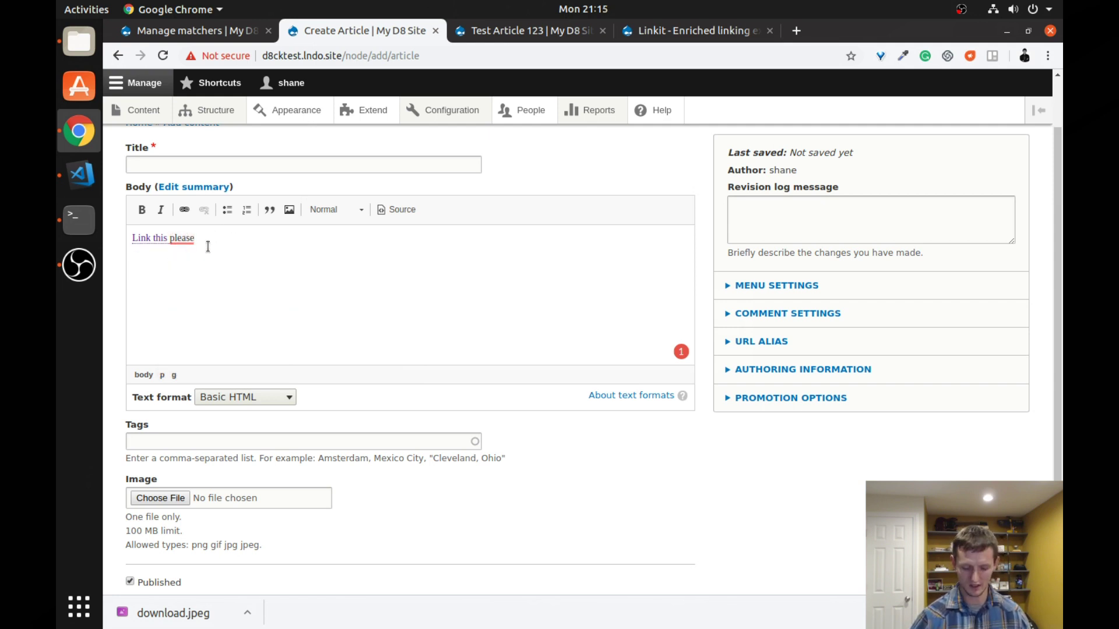
triple_click(208, 246)
Step: Relink the 'Link this please' body text to Test Page
key(BackSpace)
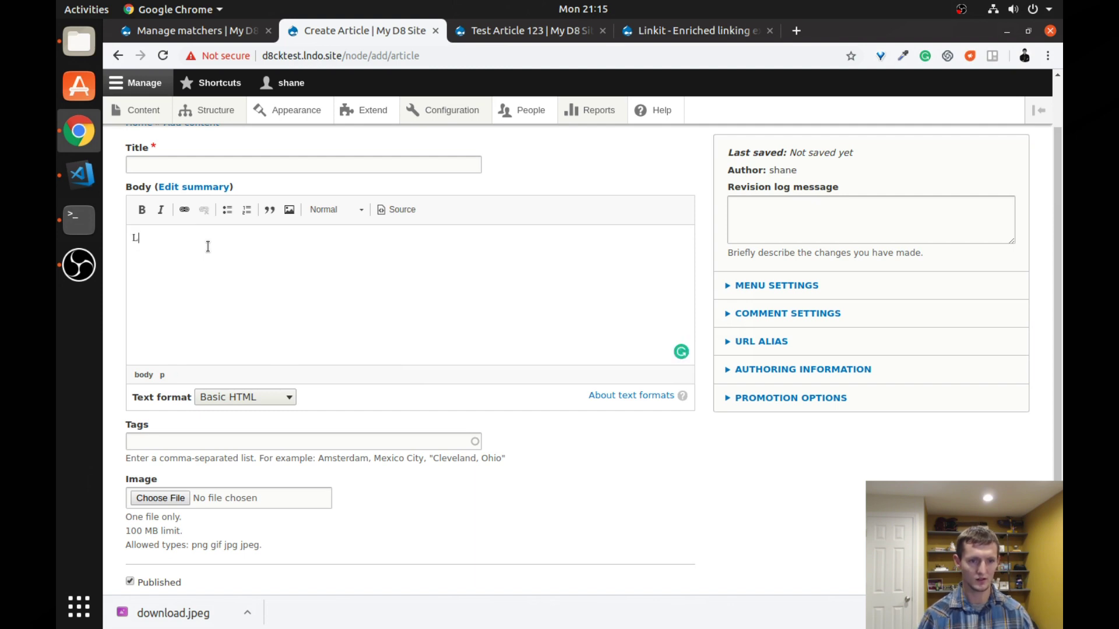
triple_click(208, 247)
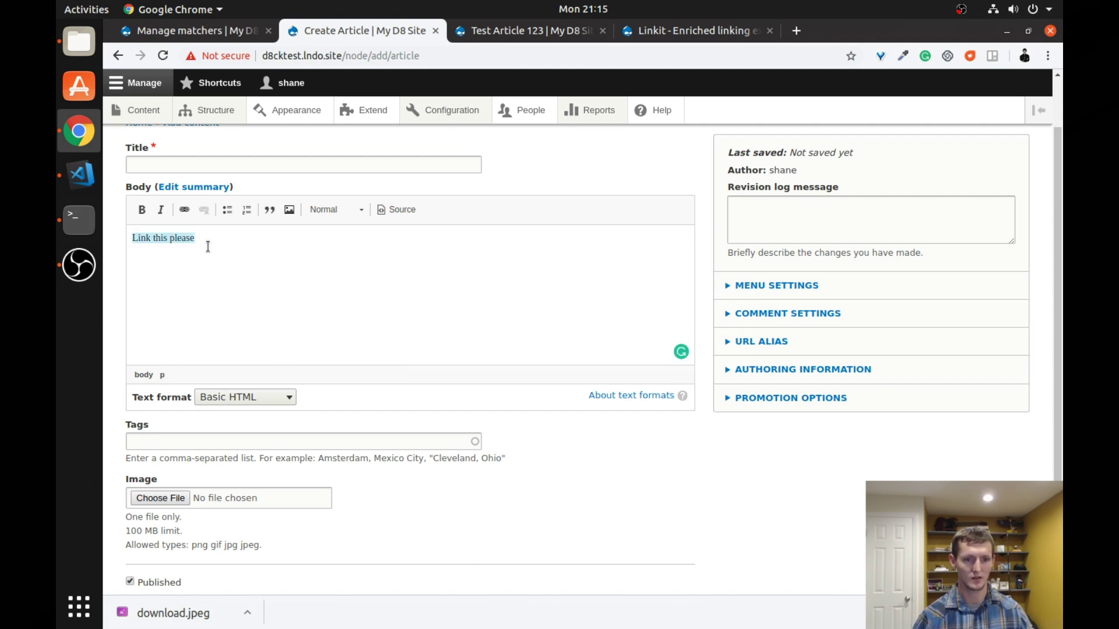
click(186, 210)
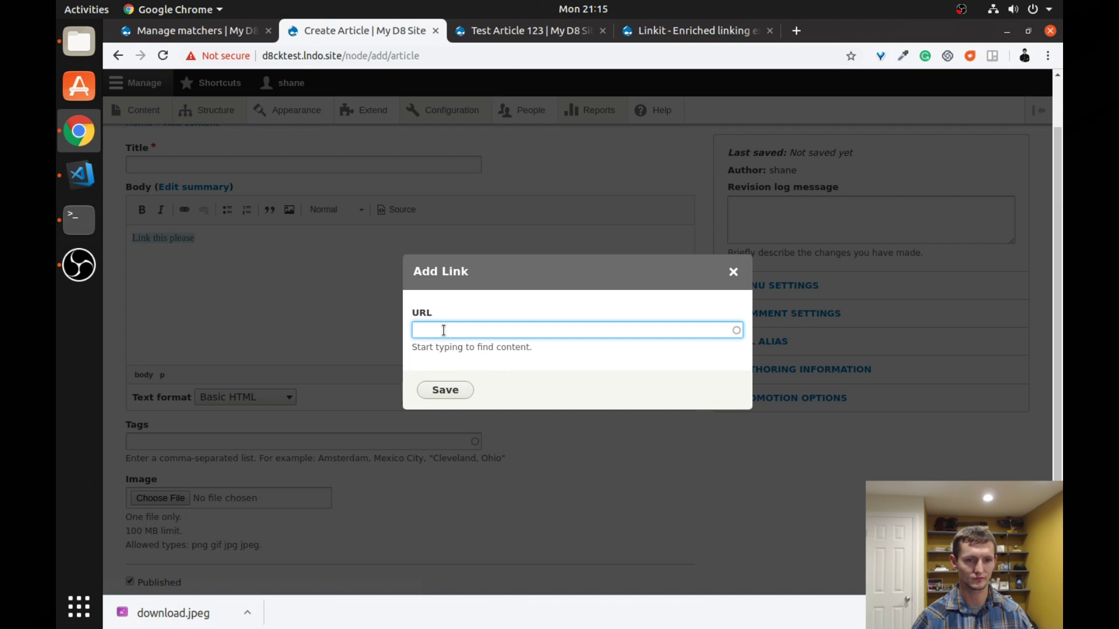
click(448, 450)
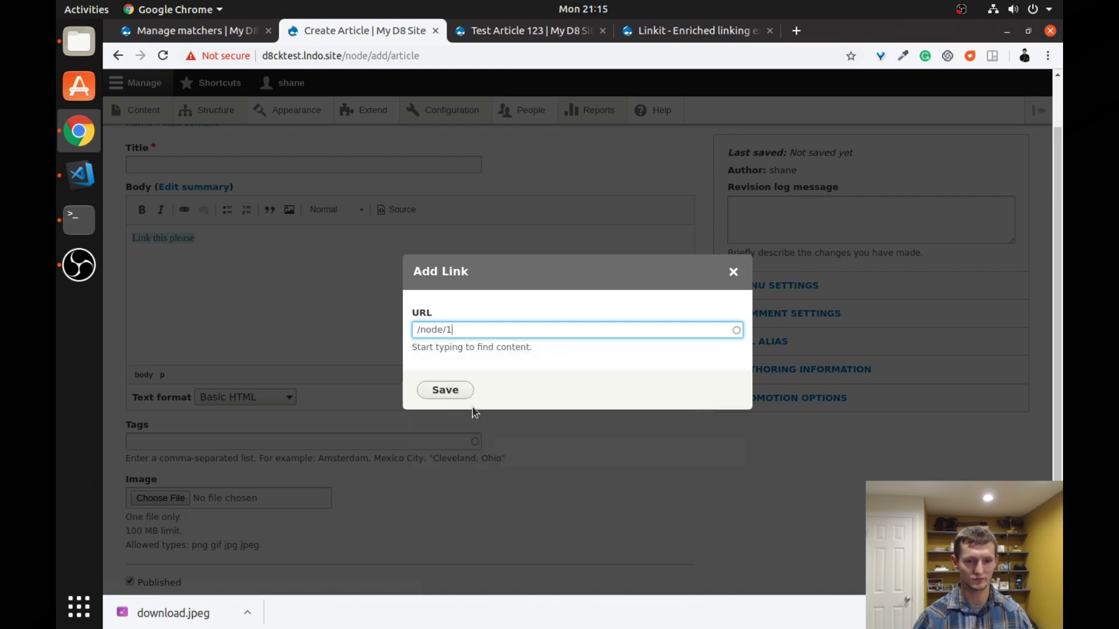
click(446, 390)
click(229, 239)
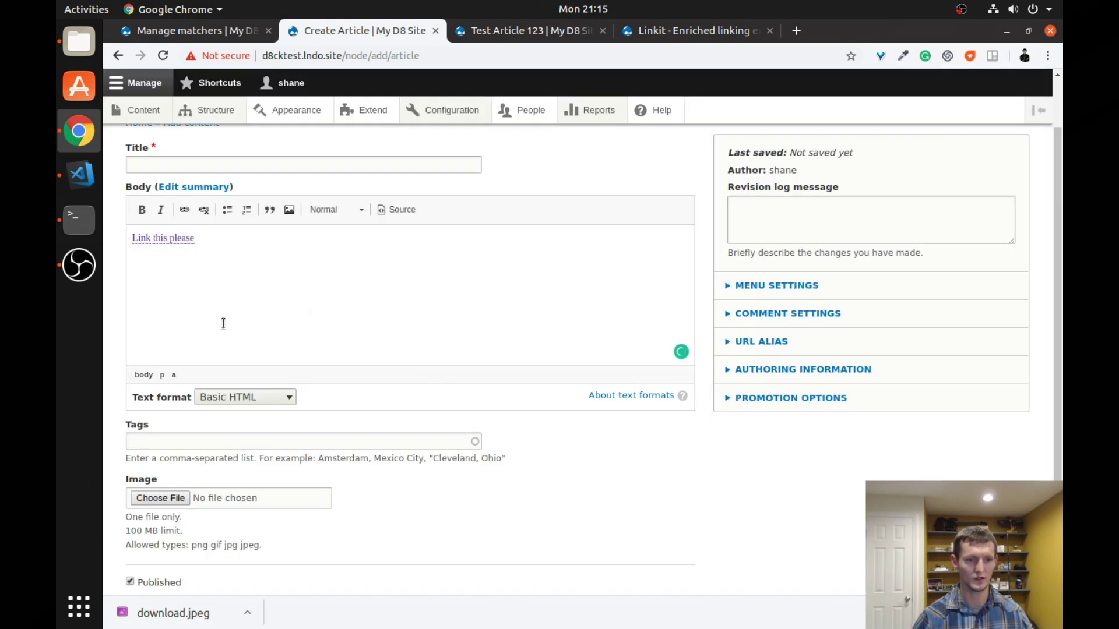
Step: Title the article 'test link' and save it
click(190, 172)
text(test link)
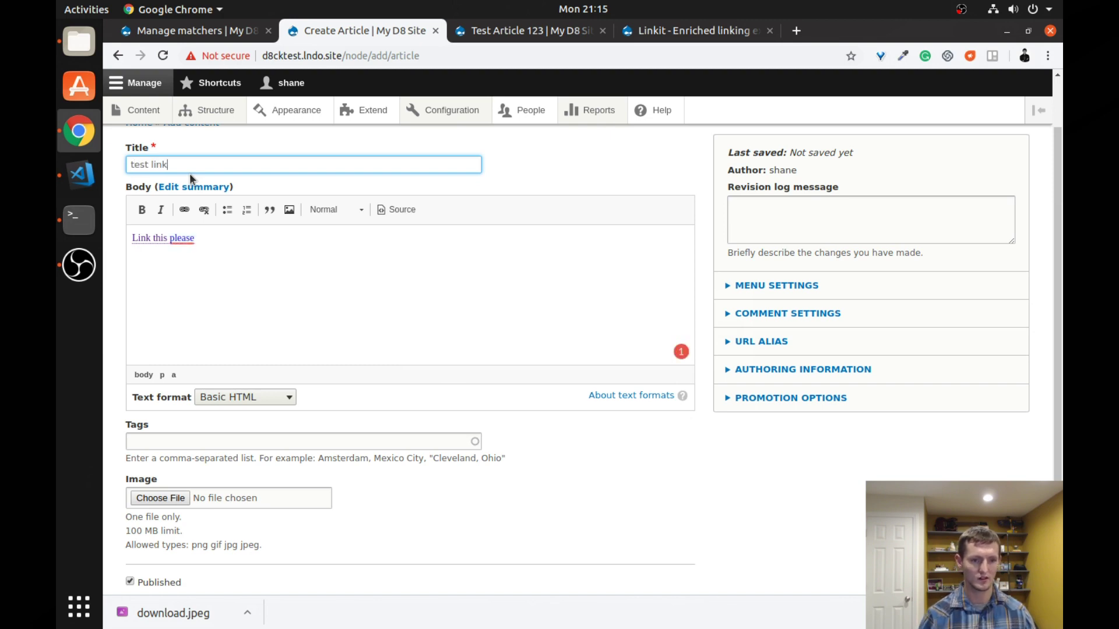
scroll(189, 191, down, 3)
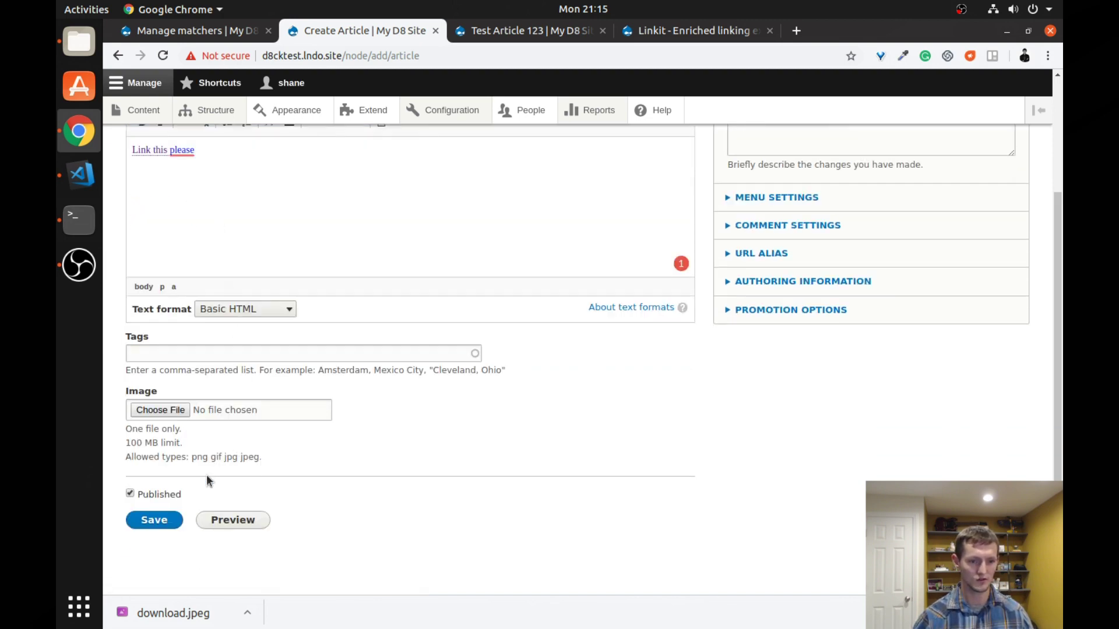
click(184, 527)
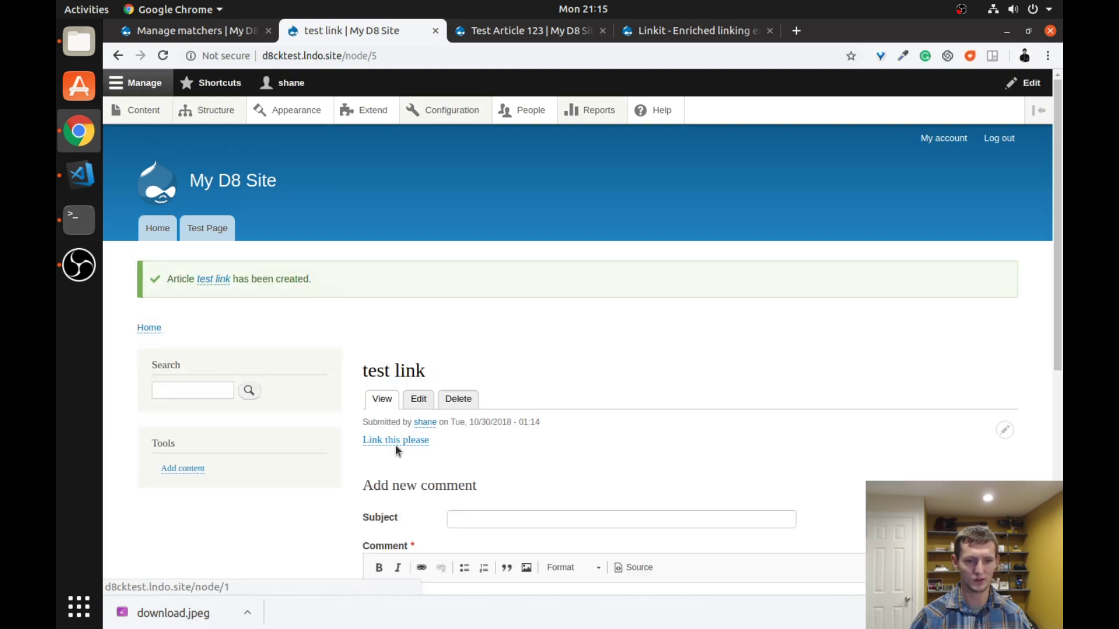
Step: Follow the body link to confirm it opens Test Page, then return to the article
click(391, 442)
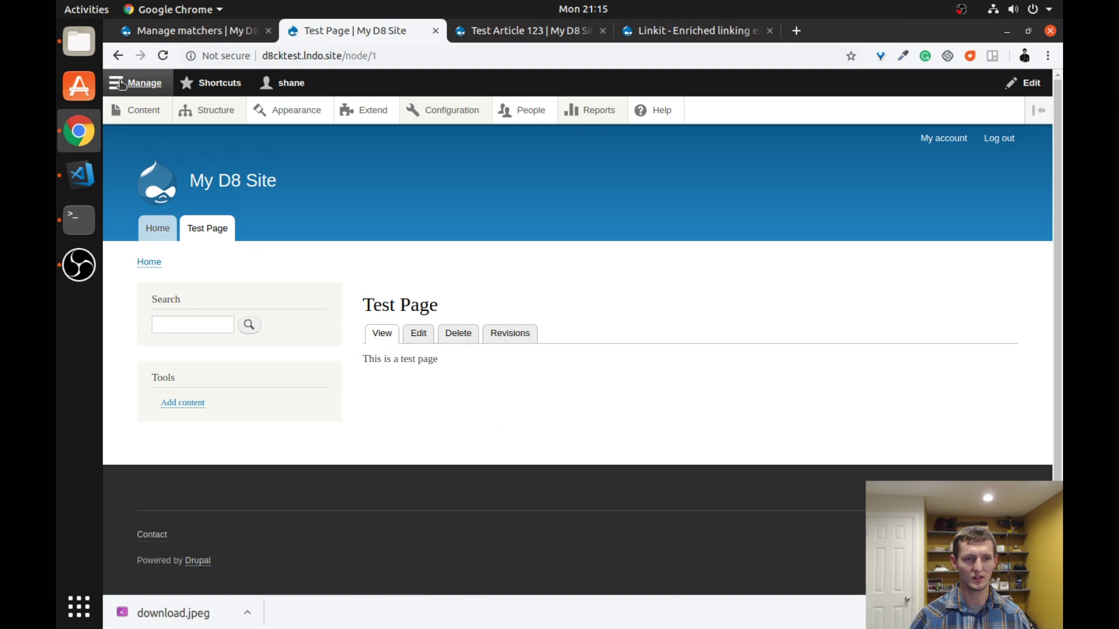
key(alt+Left)
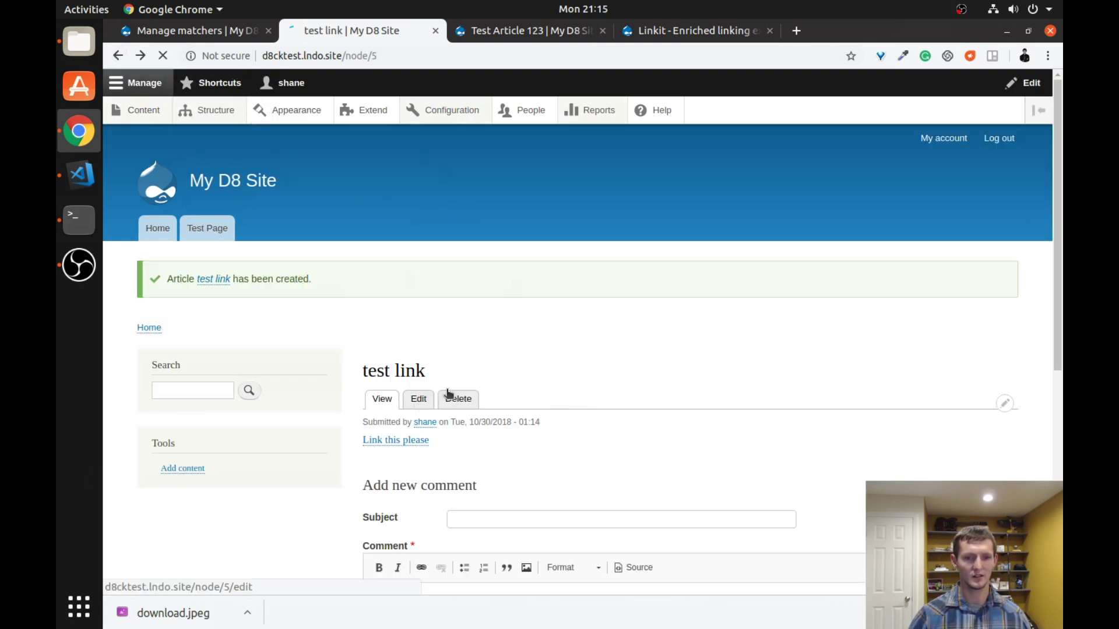
click(432, 397)
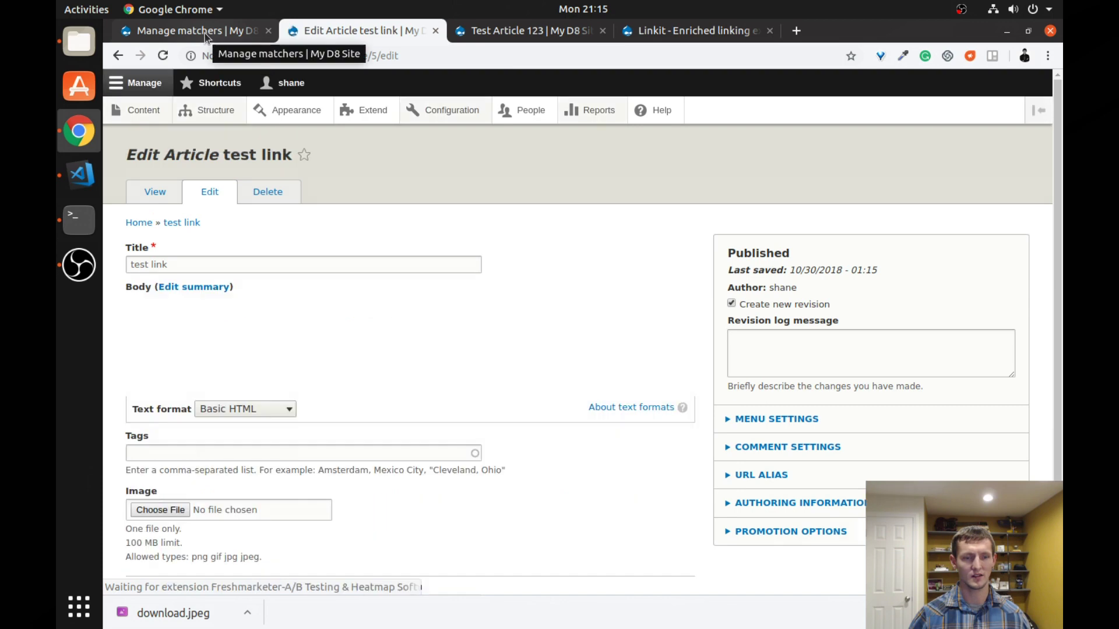
Step: Tick Article in the Content matcher's settings, save, and return to the test link edit form
click(210, 41)
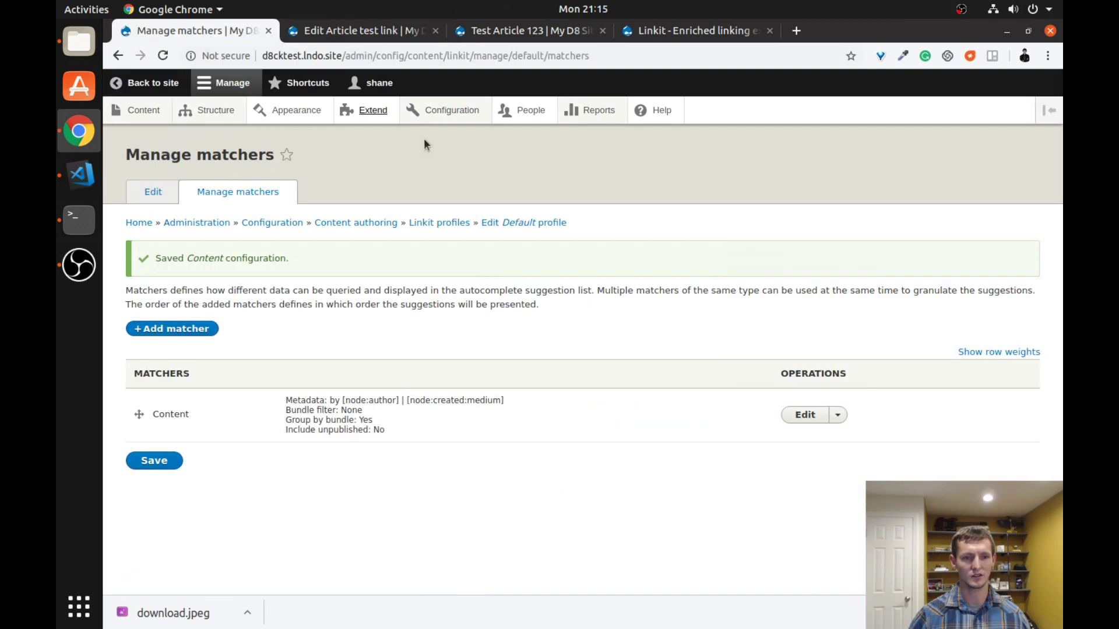
click(805, 416)
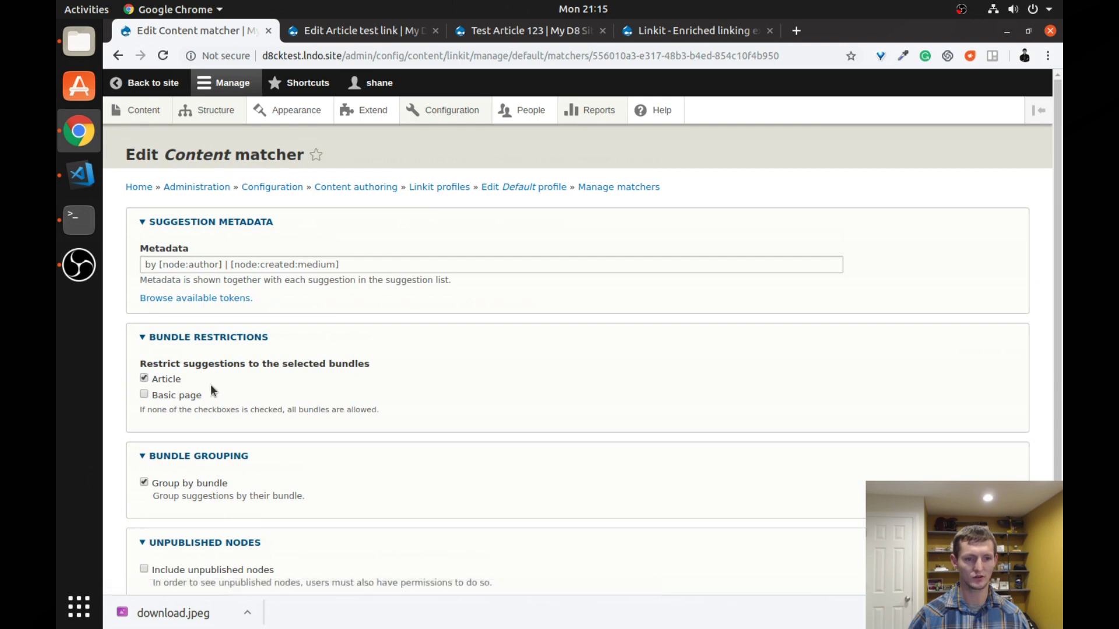
scroll(179, 401, down, 2)
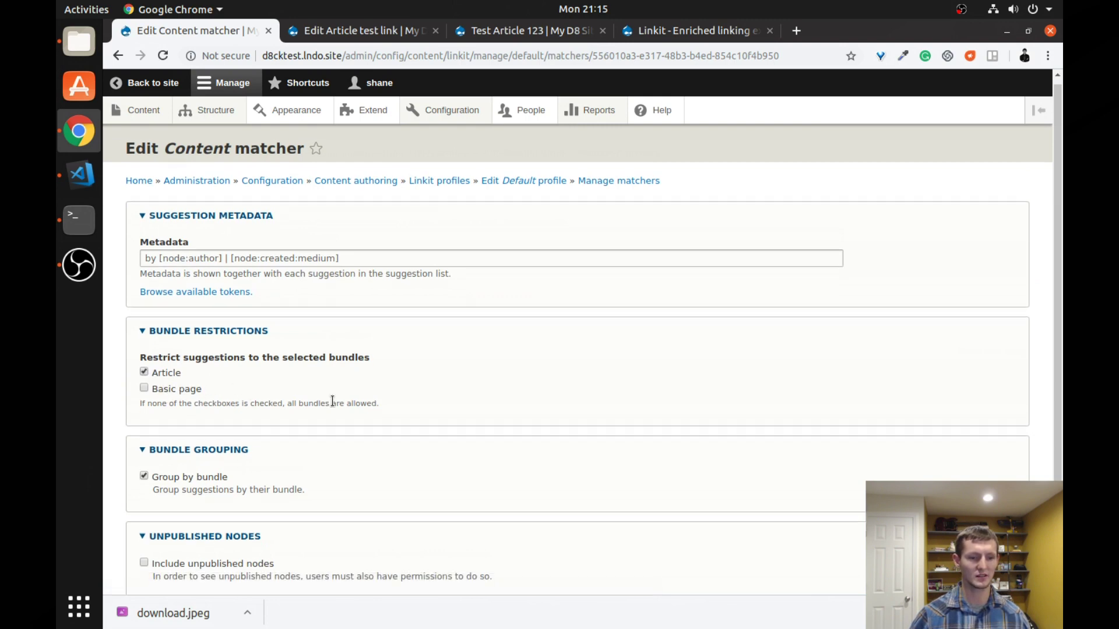
click(214, 554)
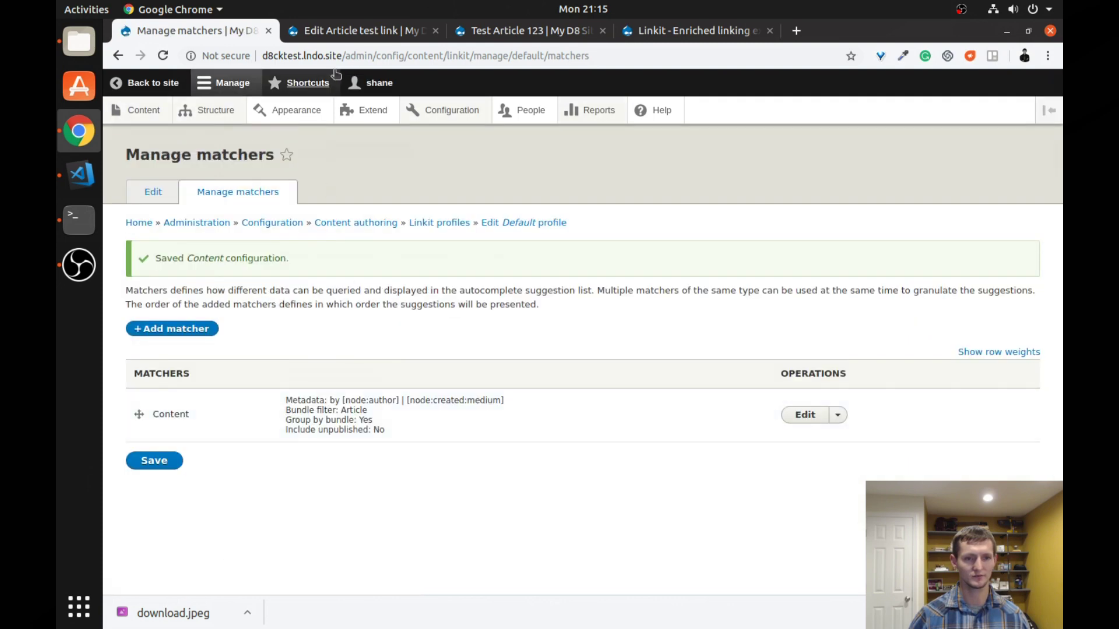
click(338, 32)
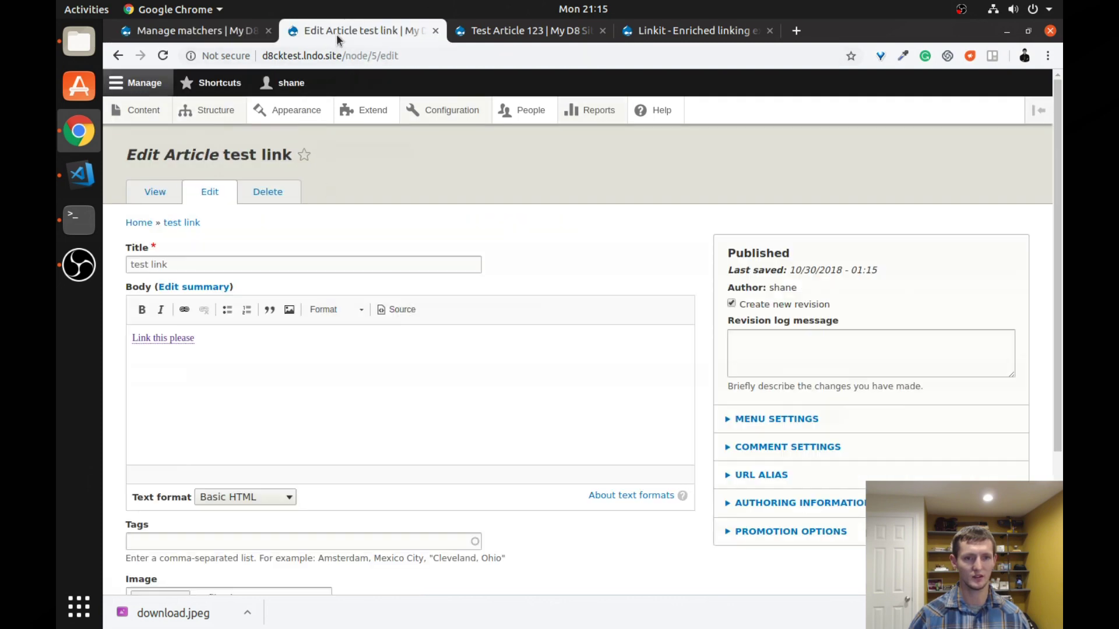
Step: Add a new body line 'Link to article' linked to Article 1 and save the test link article
click(163, 55)
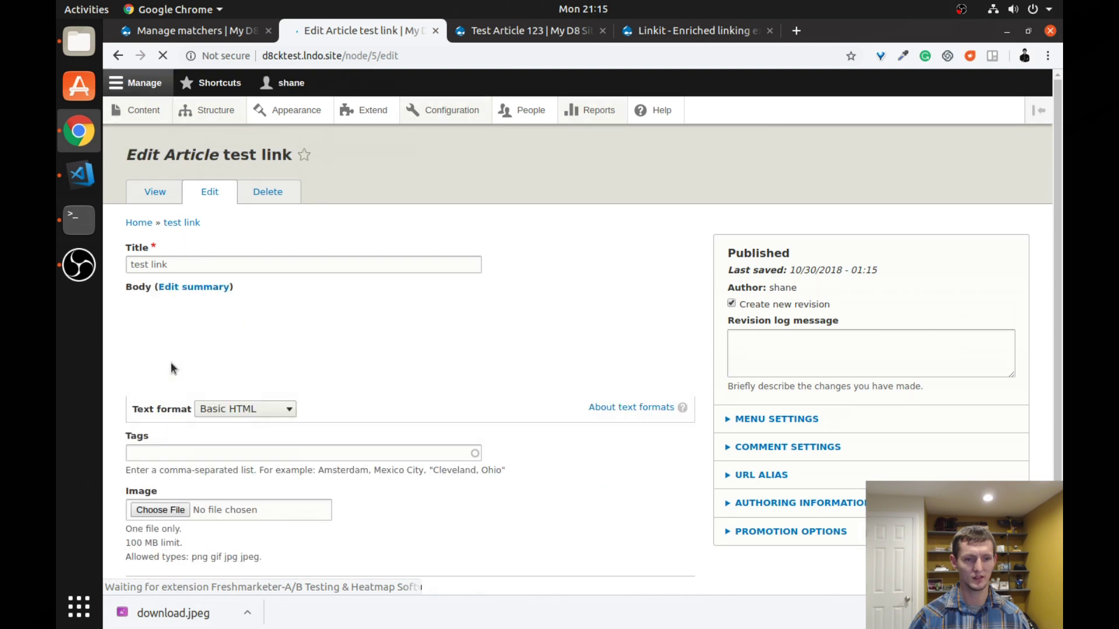
click(222, 343)
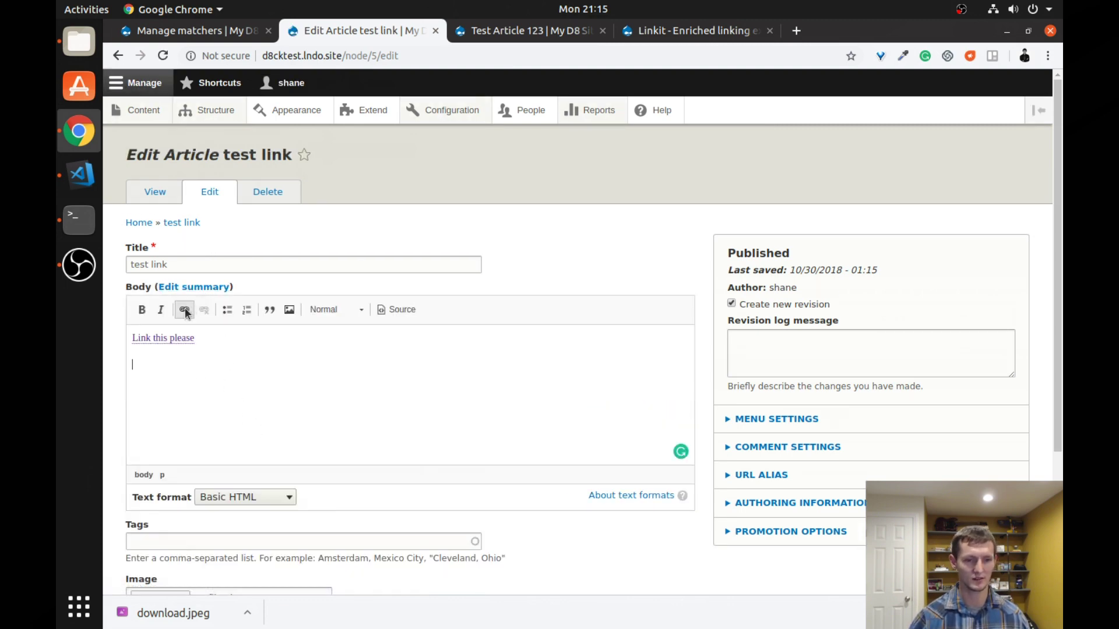
key(Return)
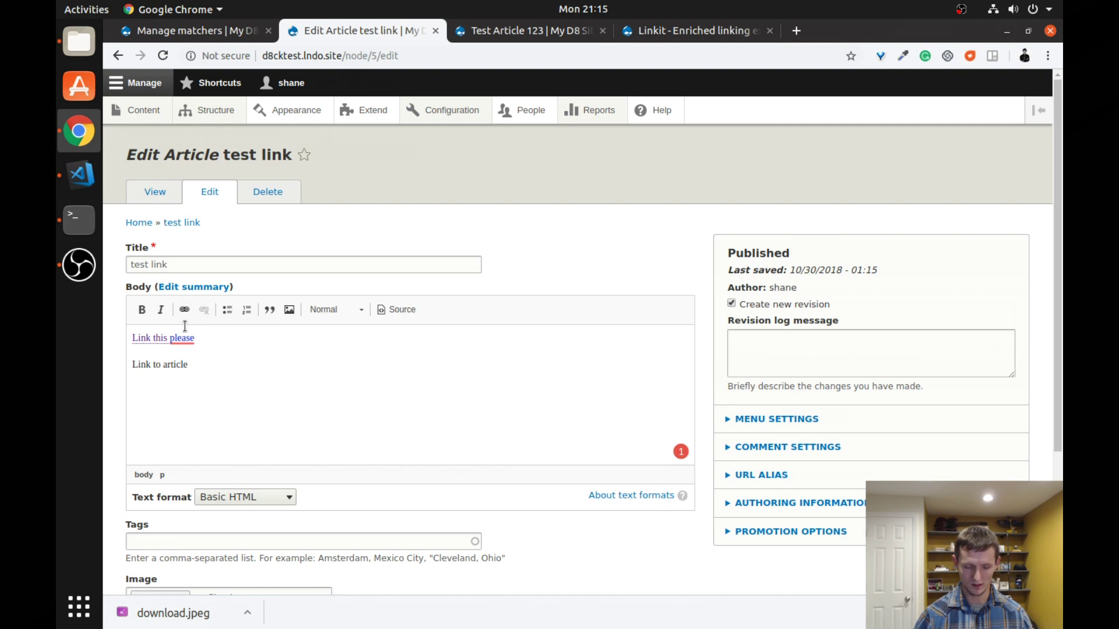
key(shift+Home)
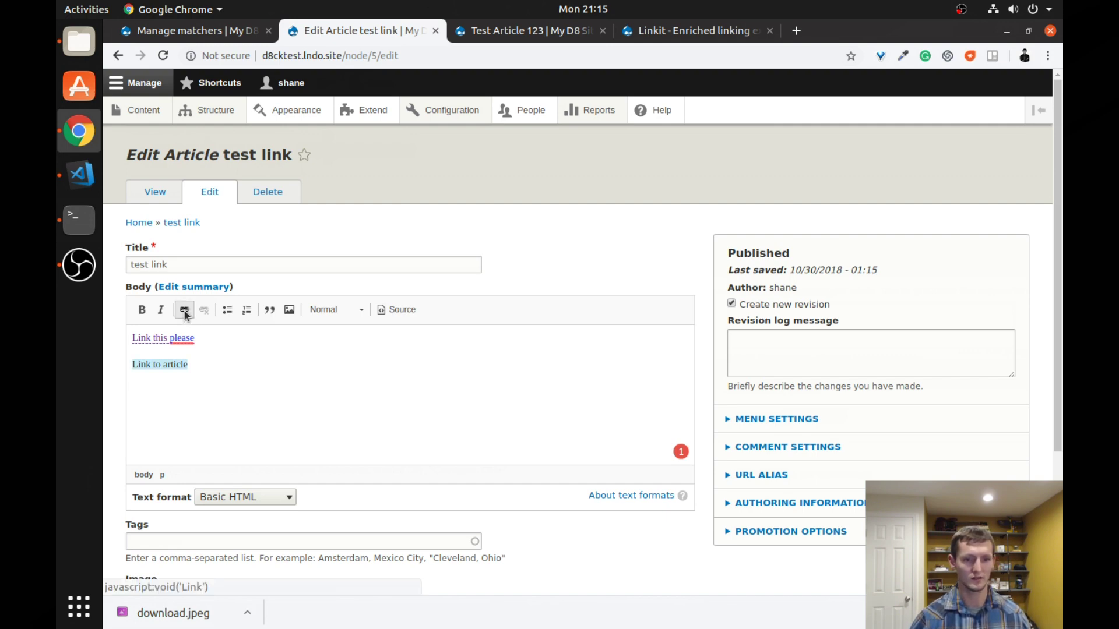
click(183, 309)
text(a)
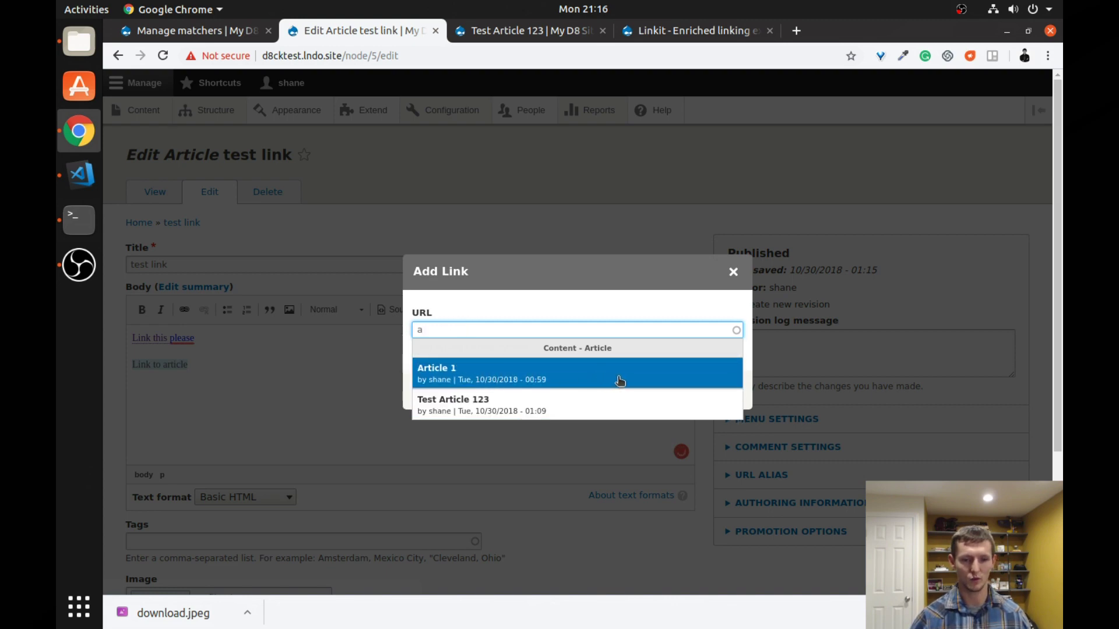
click(600, 376)
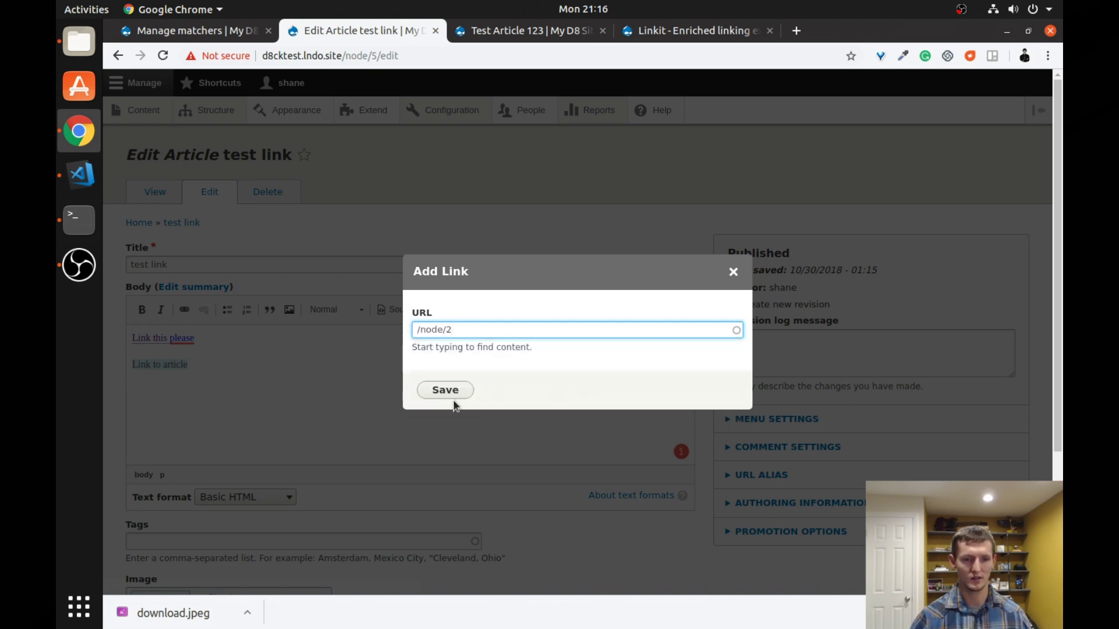
click(445, 390)
scroll(271, 440, down, 4)
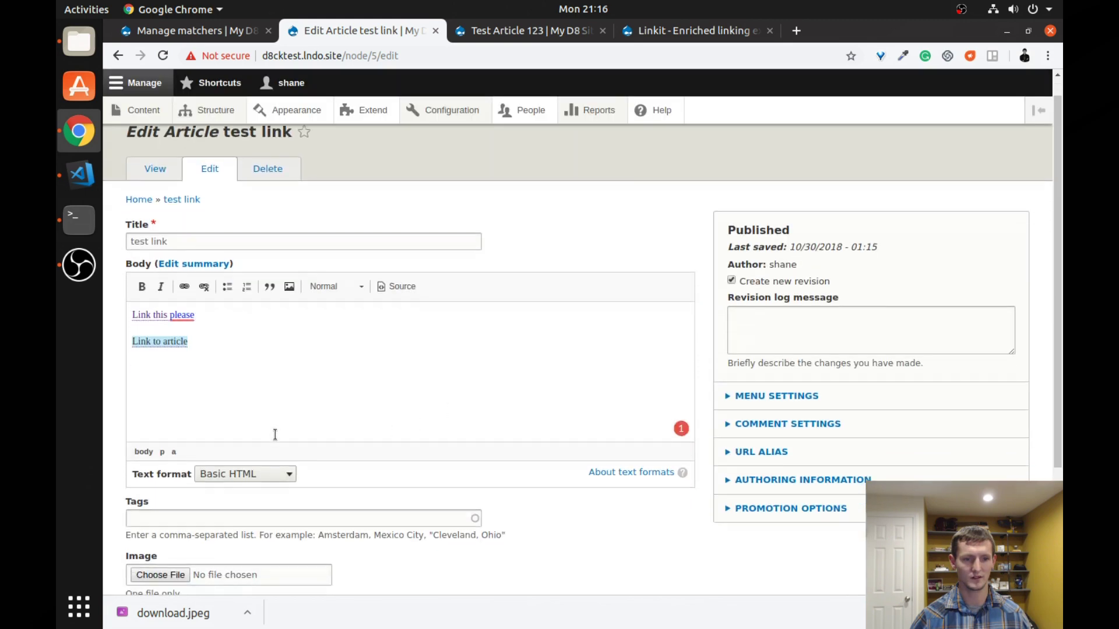
click(154, 523)
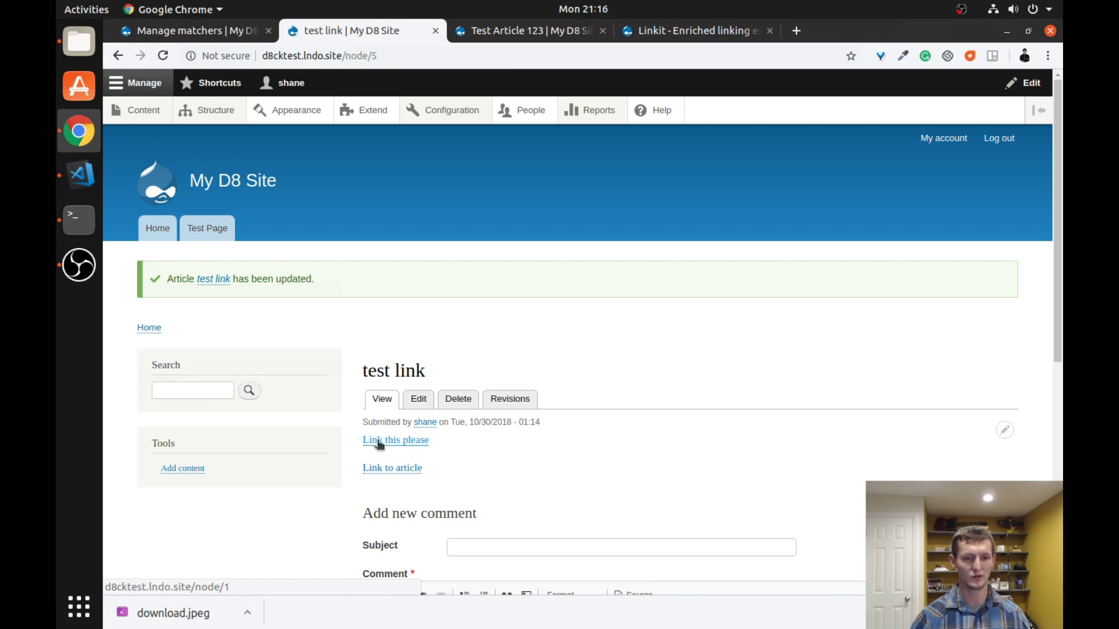
click(402, 469)
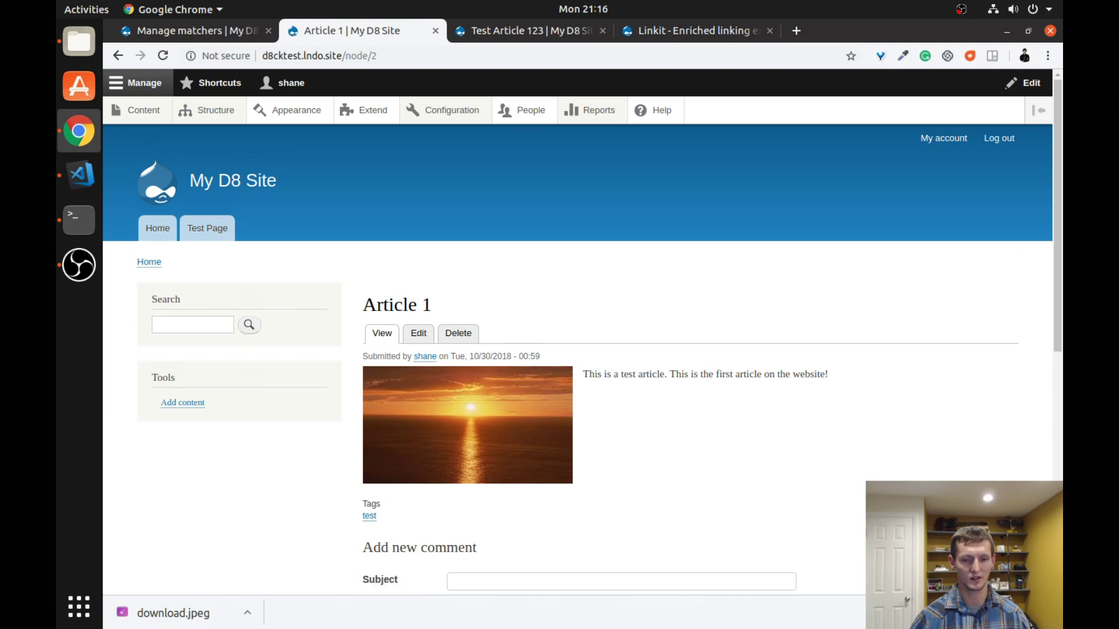
click(117, 56)
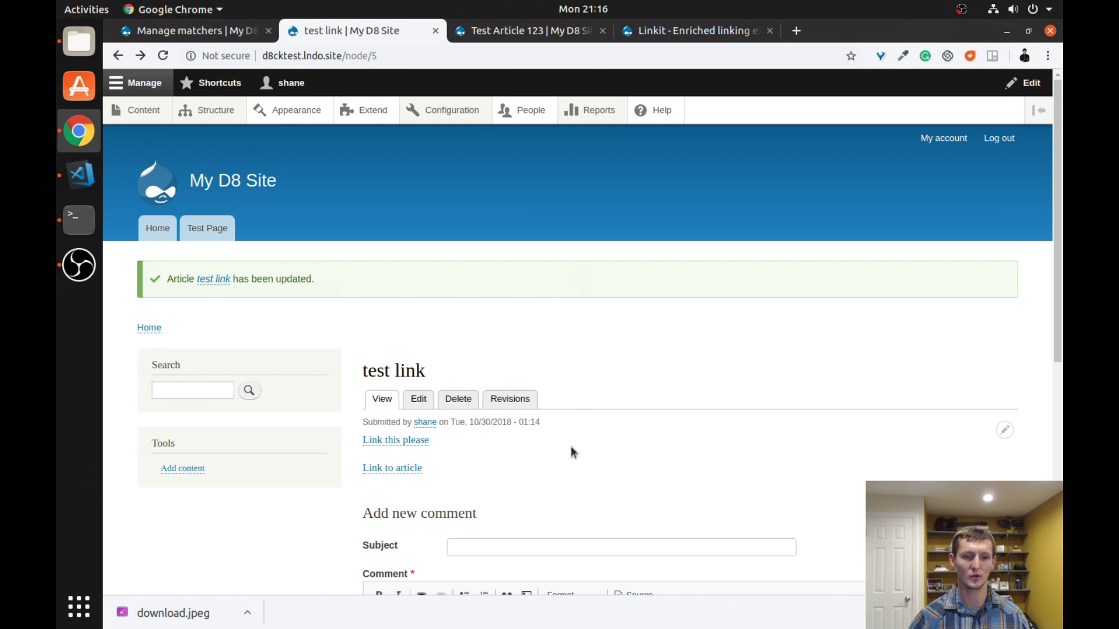
scroll(714, 344, down, 2)
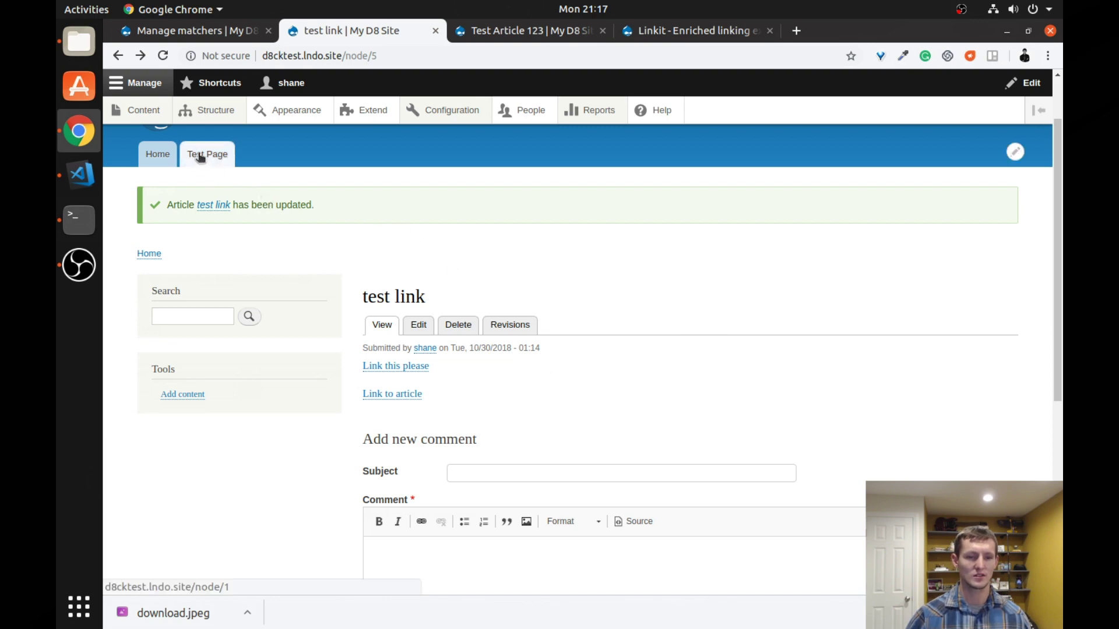
Step: Enter the URL alias article/test2 on the test 2 article and try saving
click(166, 122)
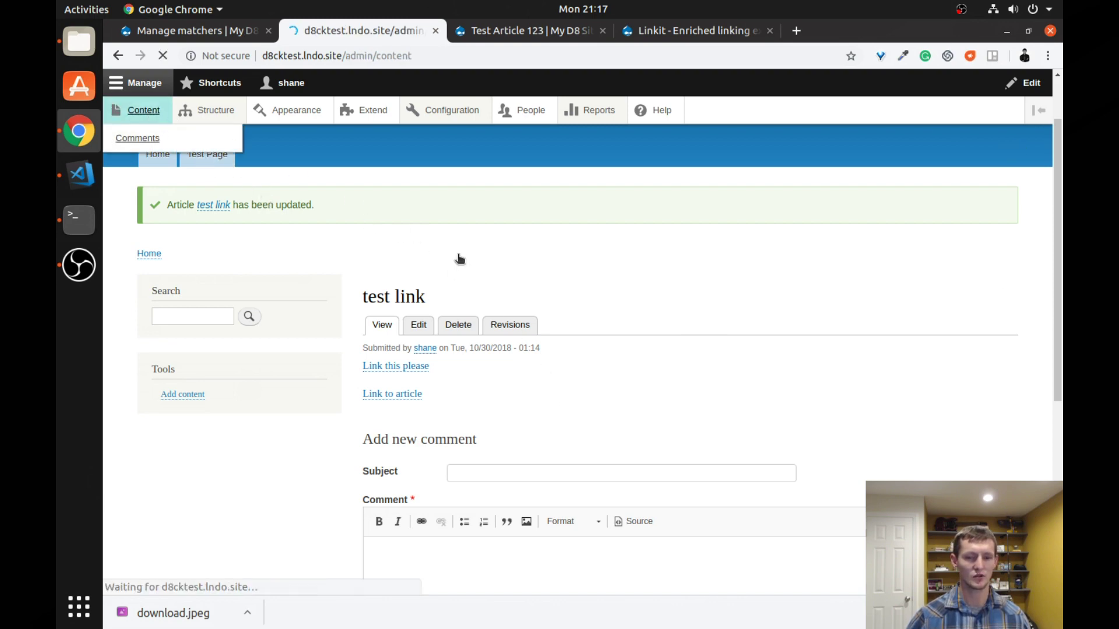
scroll(493, 372, down, 2)
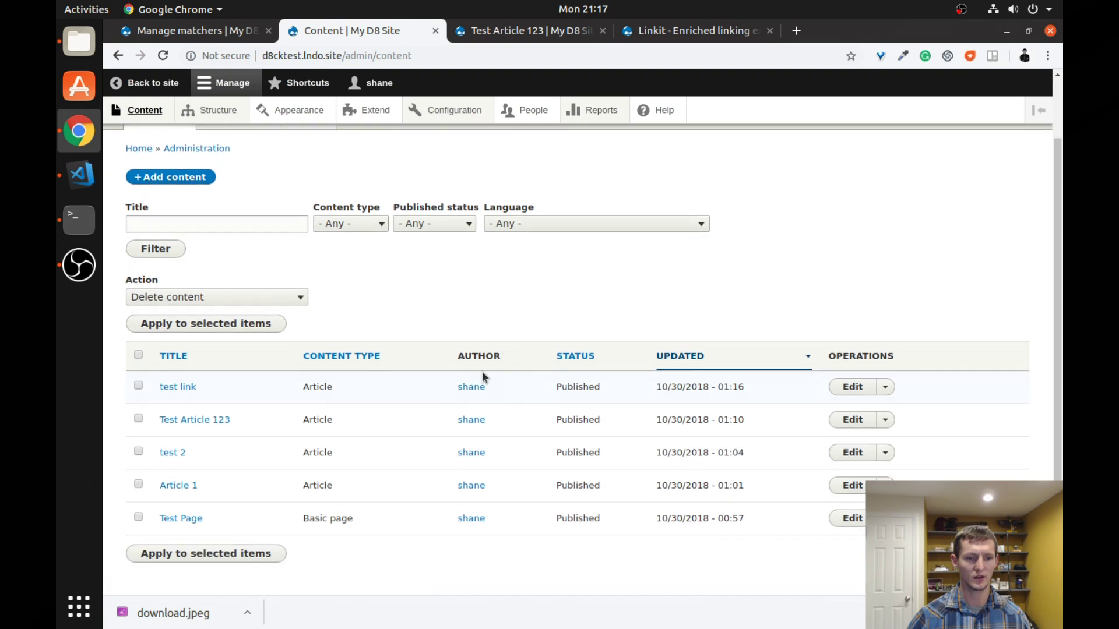
click(853, 453)
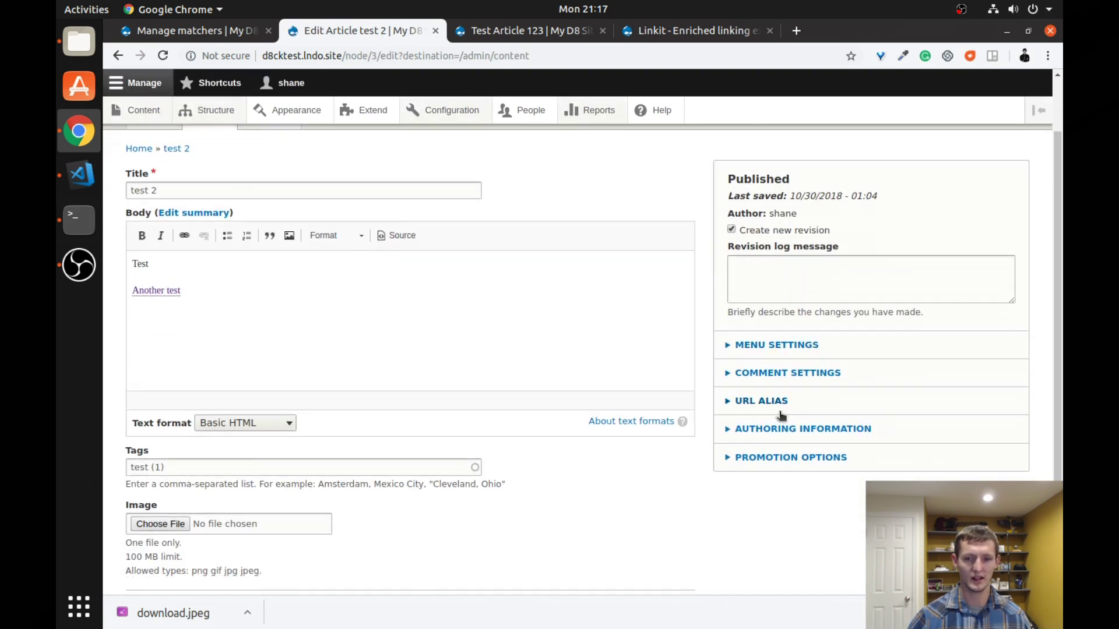
click(758, 402)
click(784, 443)
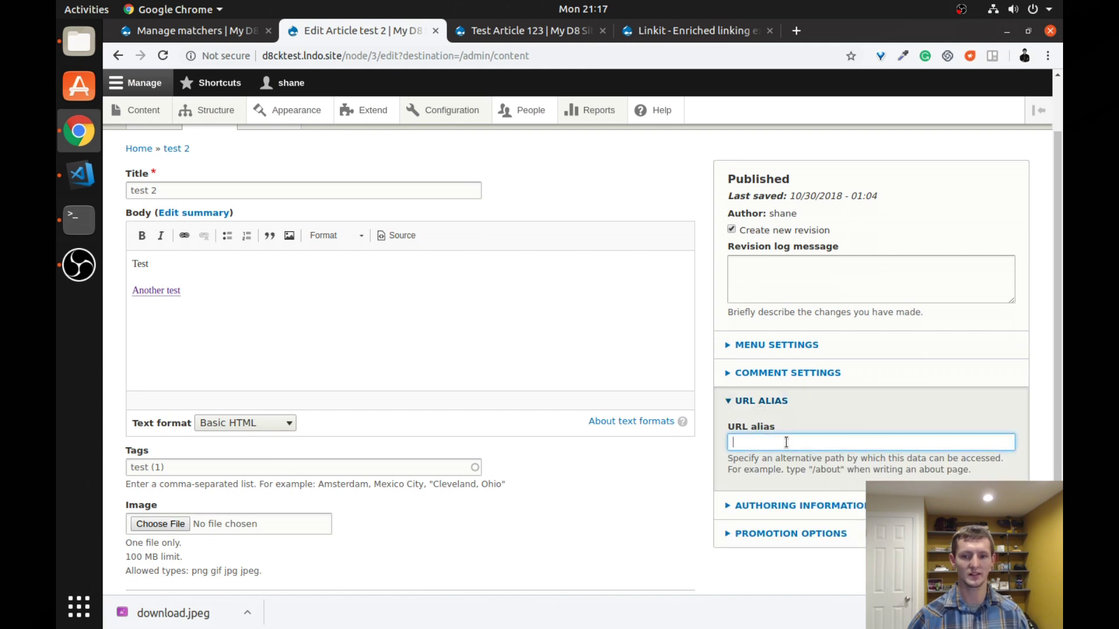
text(test2)
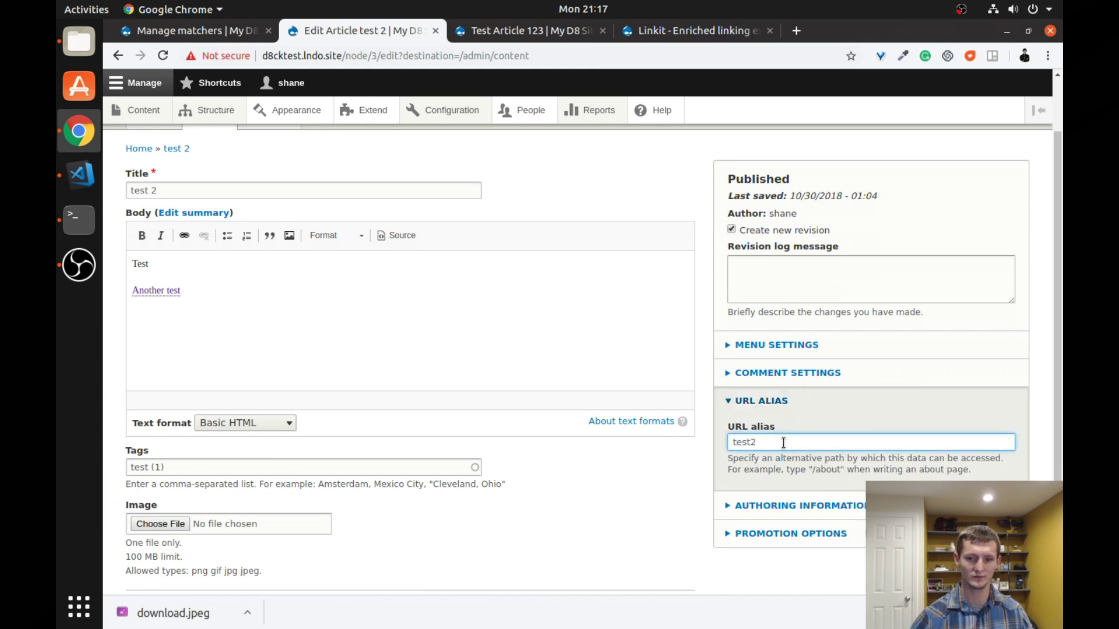
scroll(673, 455, down, 1)
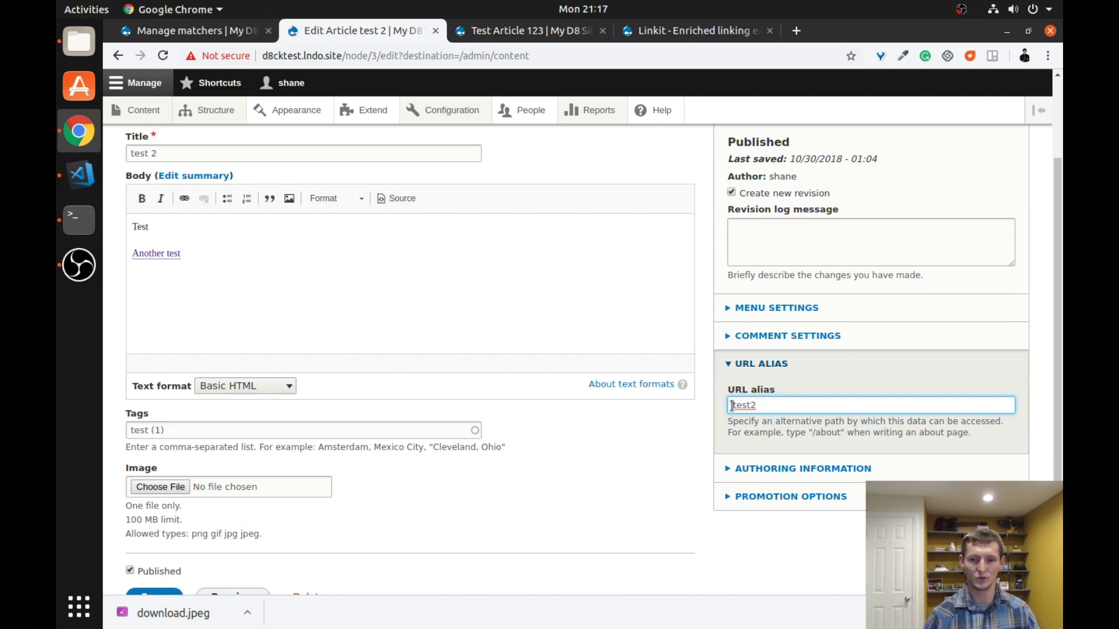
text(le/)
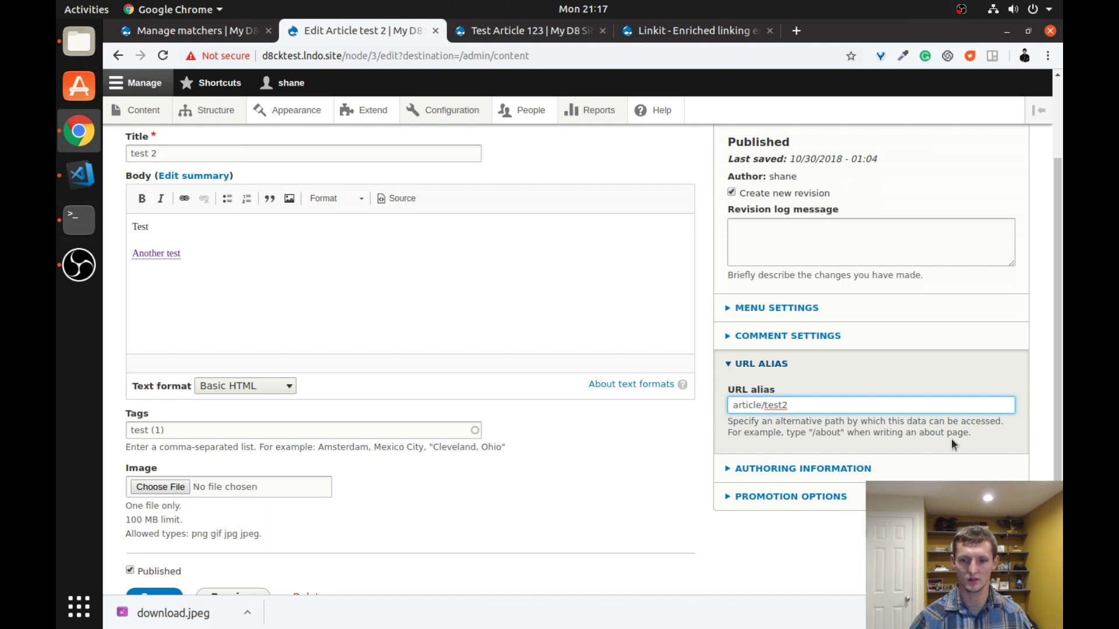
scroll(839, 453, down, 3)
click(173, 516)
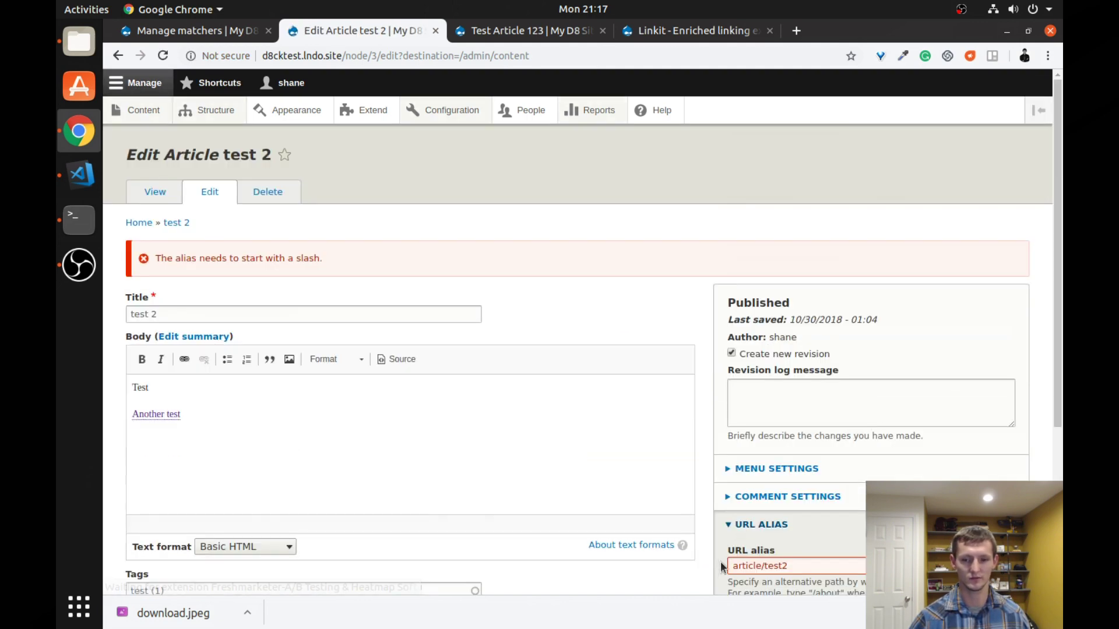
Step: Add the missing leading slash so the alias reads /article/test2, and save
click(735, 565)
text(/)
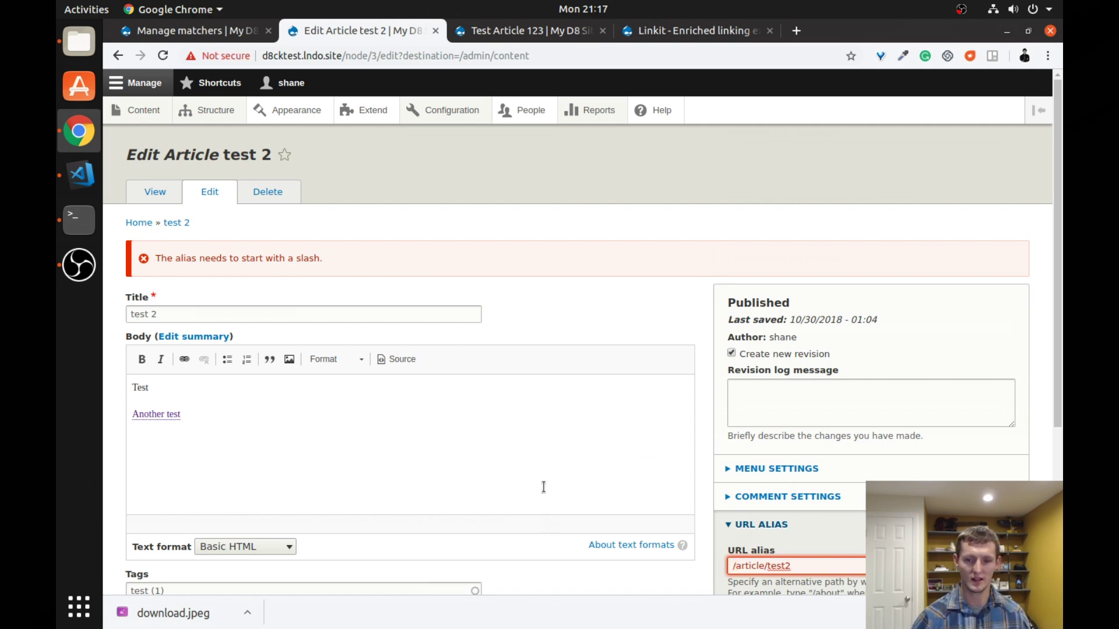
scroll(589, 466, down, 3)
scroll(329, 591, down, 3)
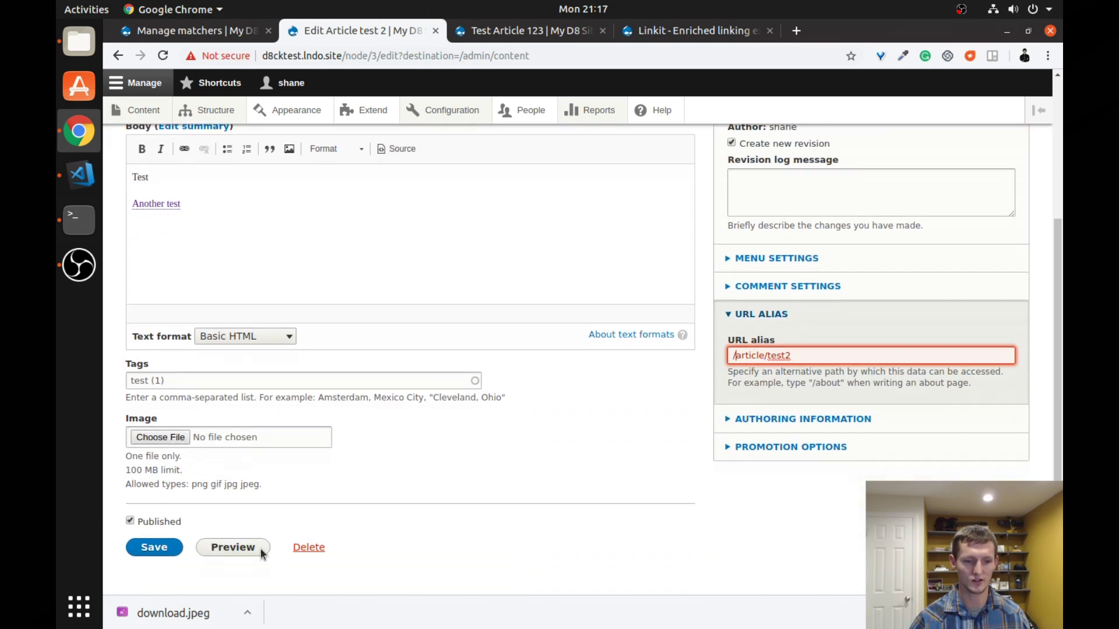
click(154, 535)
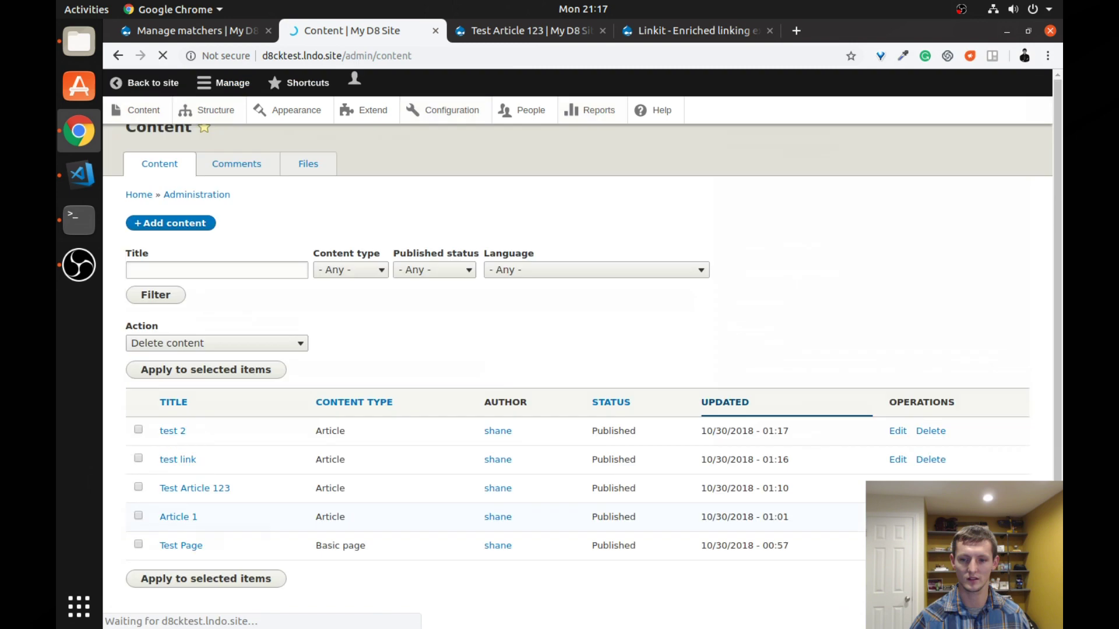
Step: Open the test 2 article page and follow its 'Another test' link to Article 1
scroll(837, 351, down, 2)
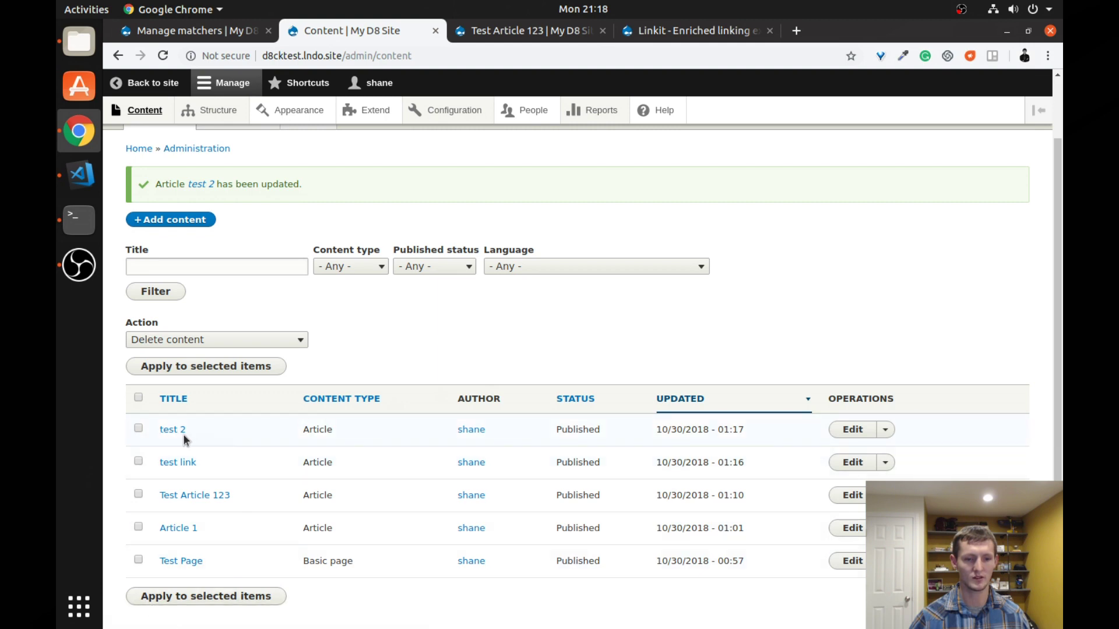
click(175, 431)
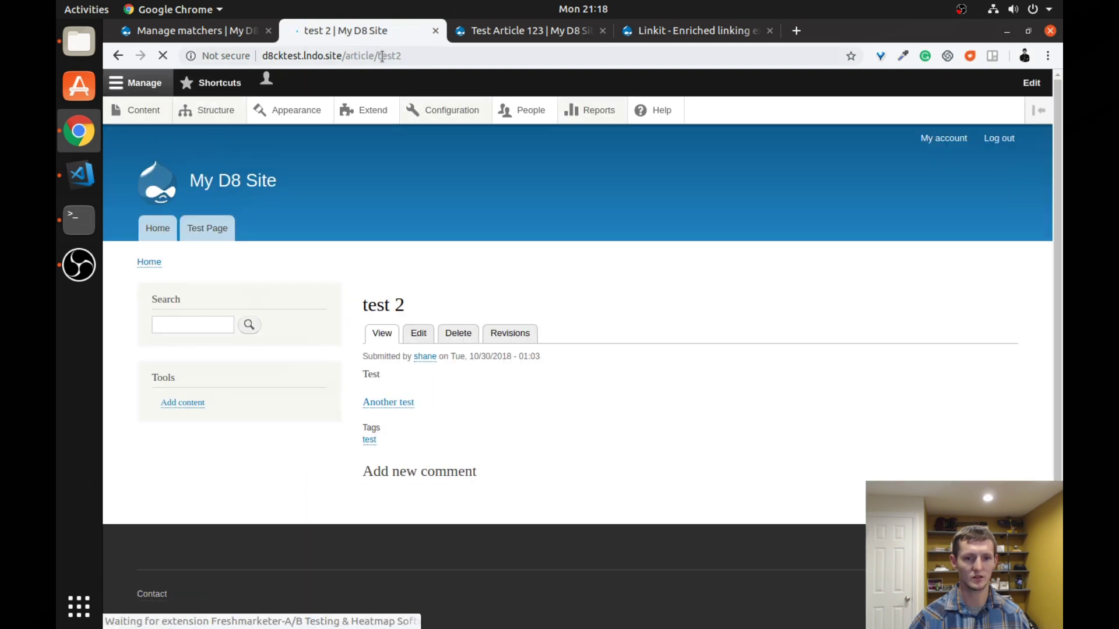
click(391, 404)
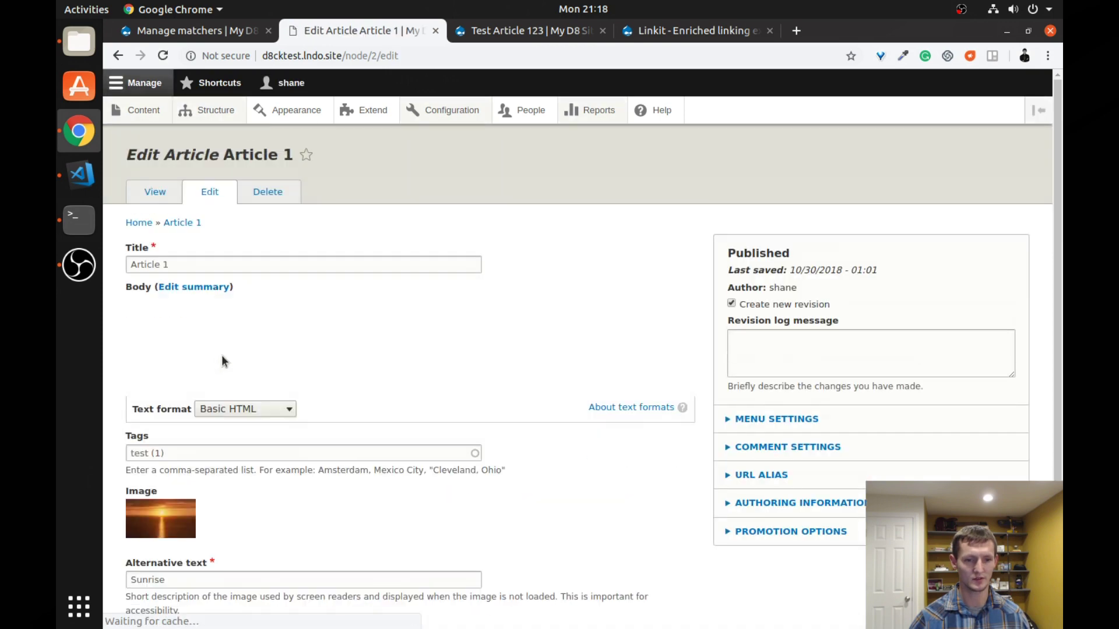
Step: Start linking 'Link to clean url' to test 2, then close the dialog without applying
click(414, 380)
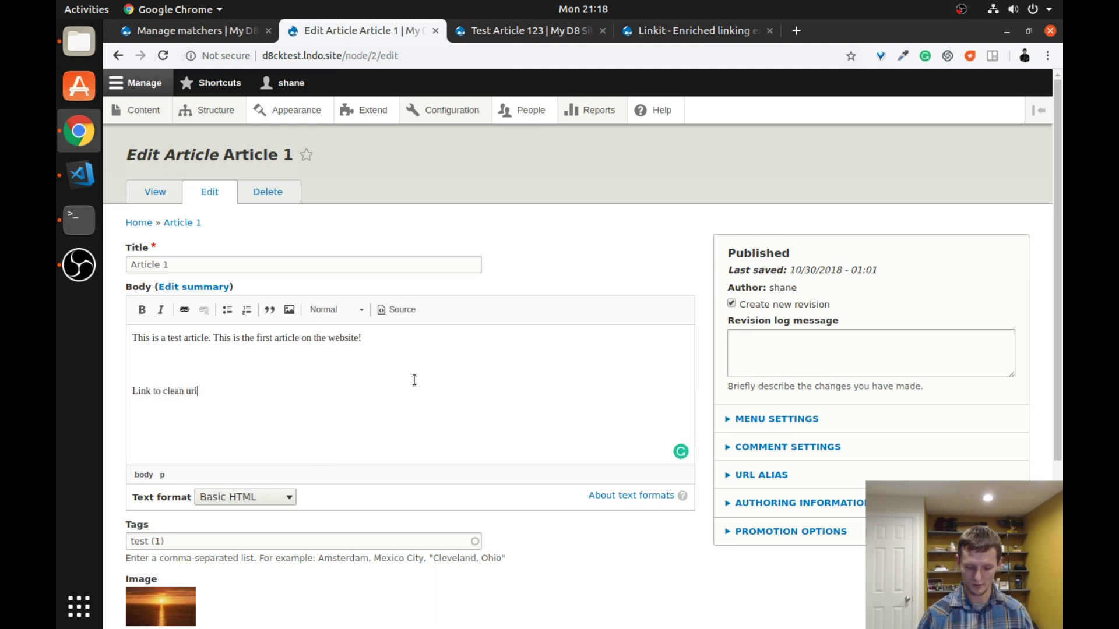
key(shift+Home)
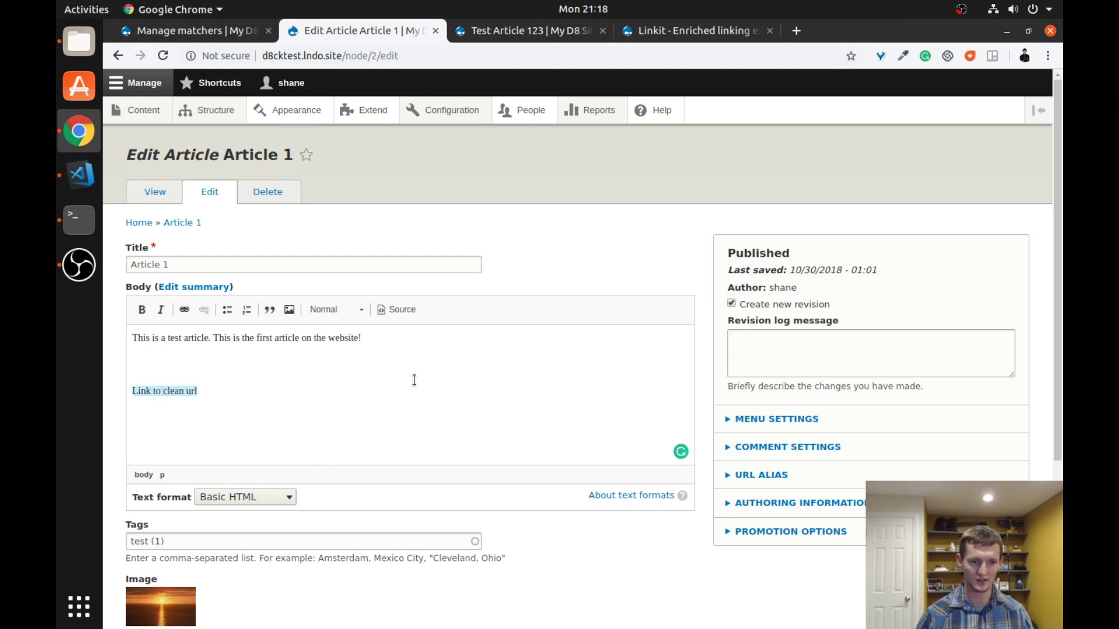
click(184, 311)
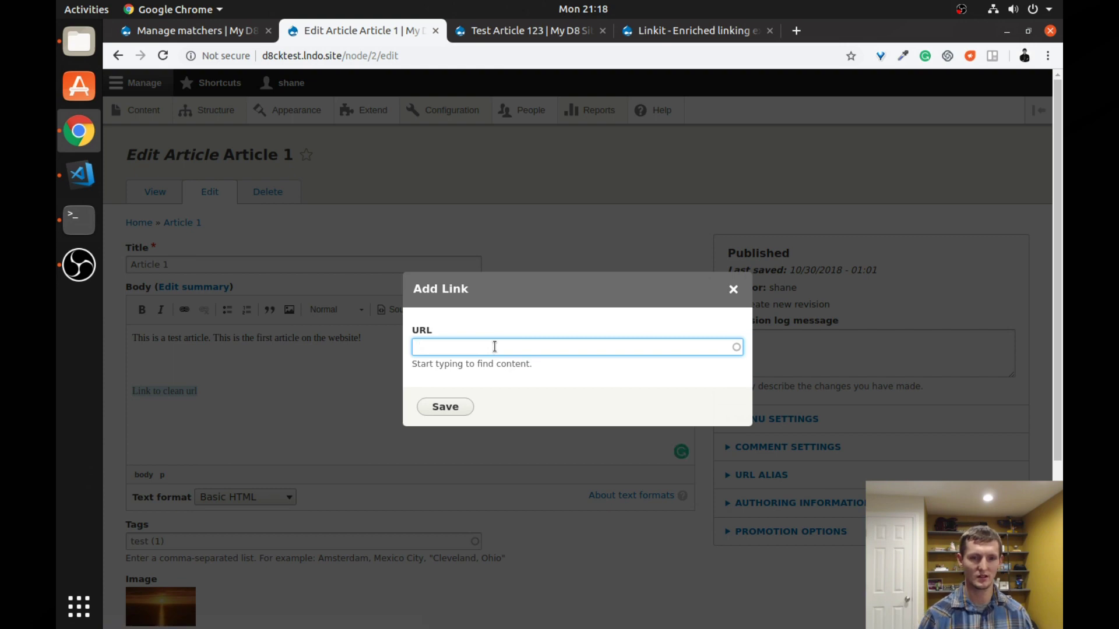
text(tes)
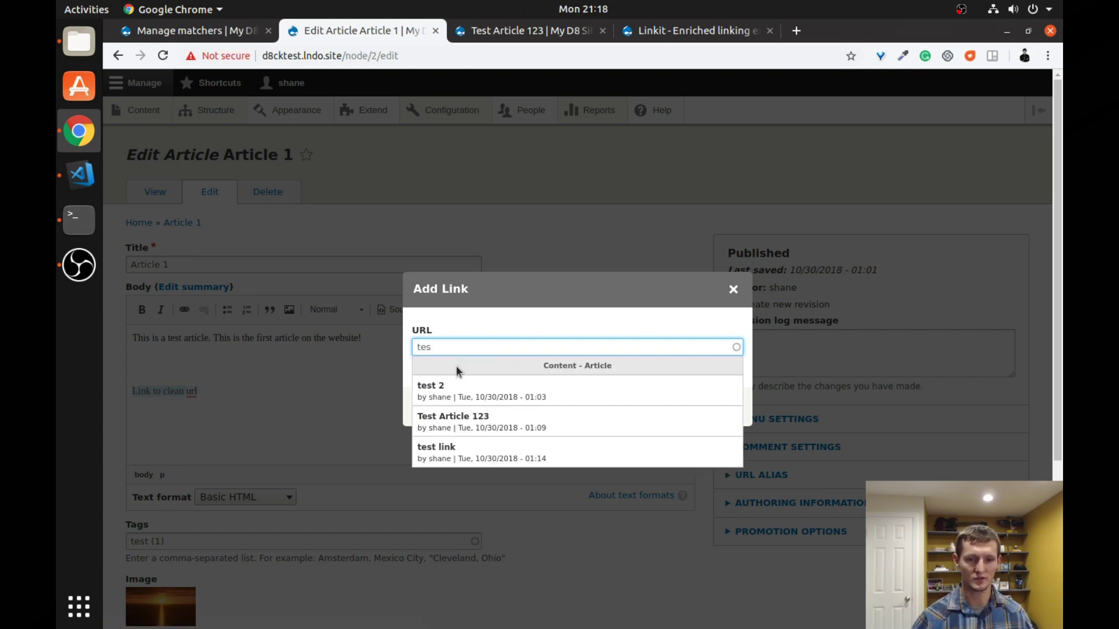
click(569, 392)
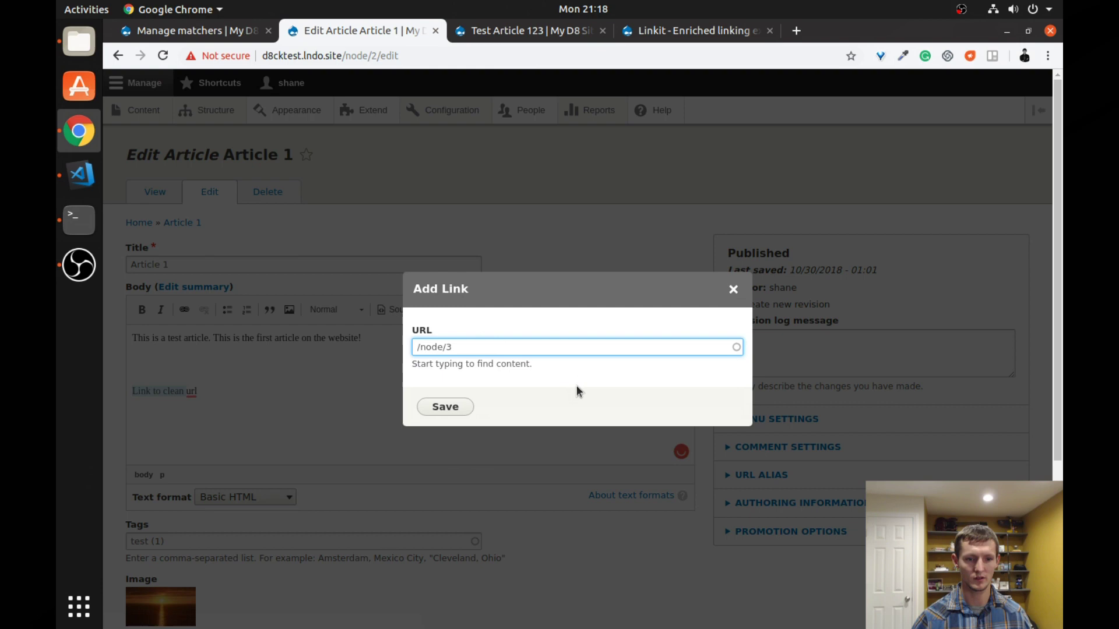
click(734, 290)
Step: Link the 'Link to clean url' text to the test 2 article
click(238, 401)
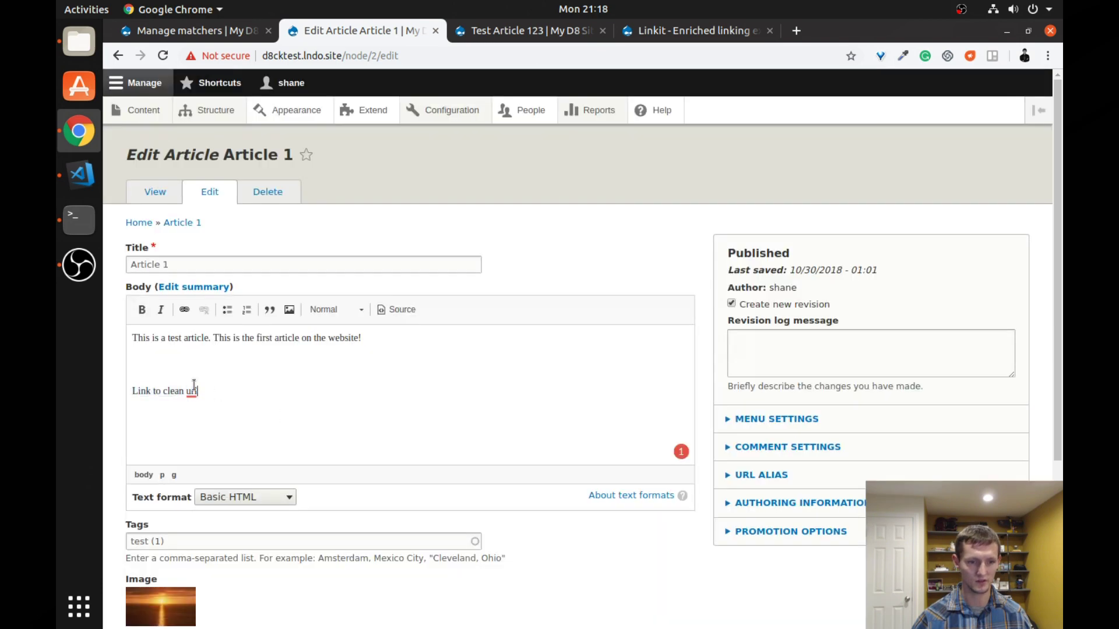
drag(210, 391, 124, 383)
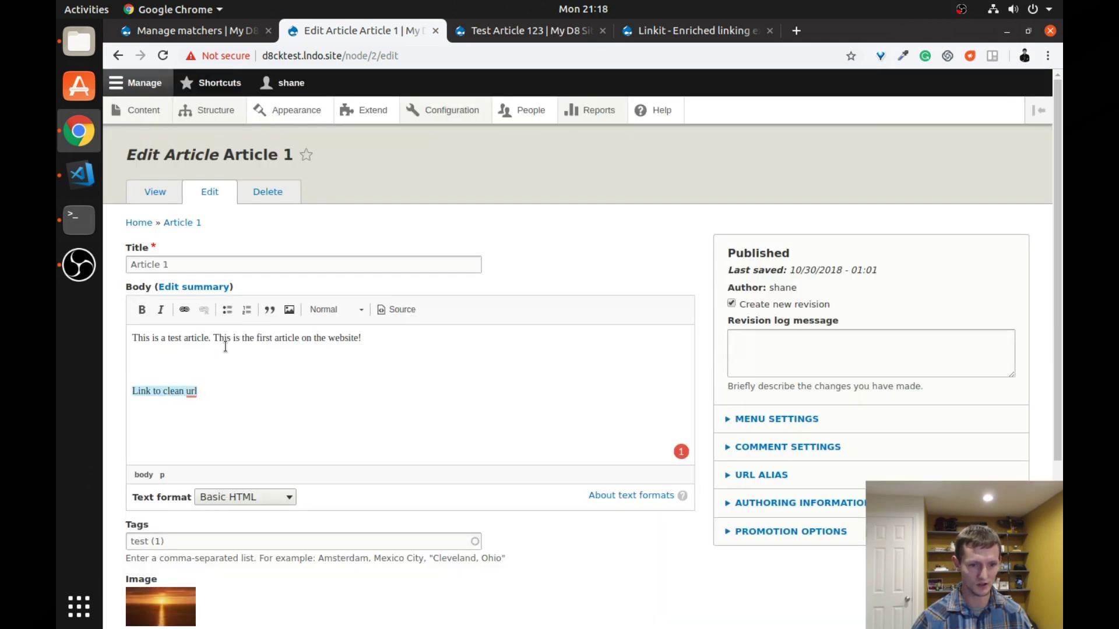
click(185, 310)
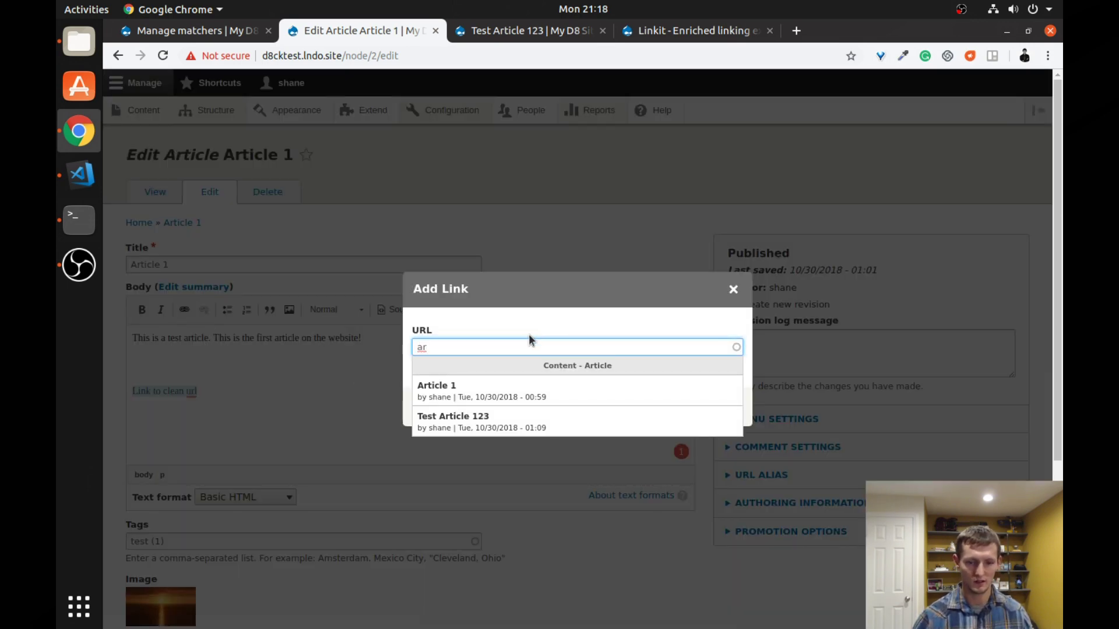
text(tes)
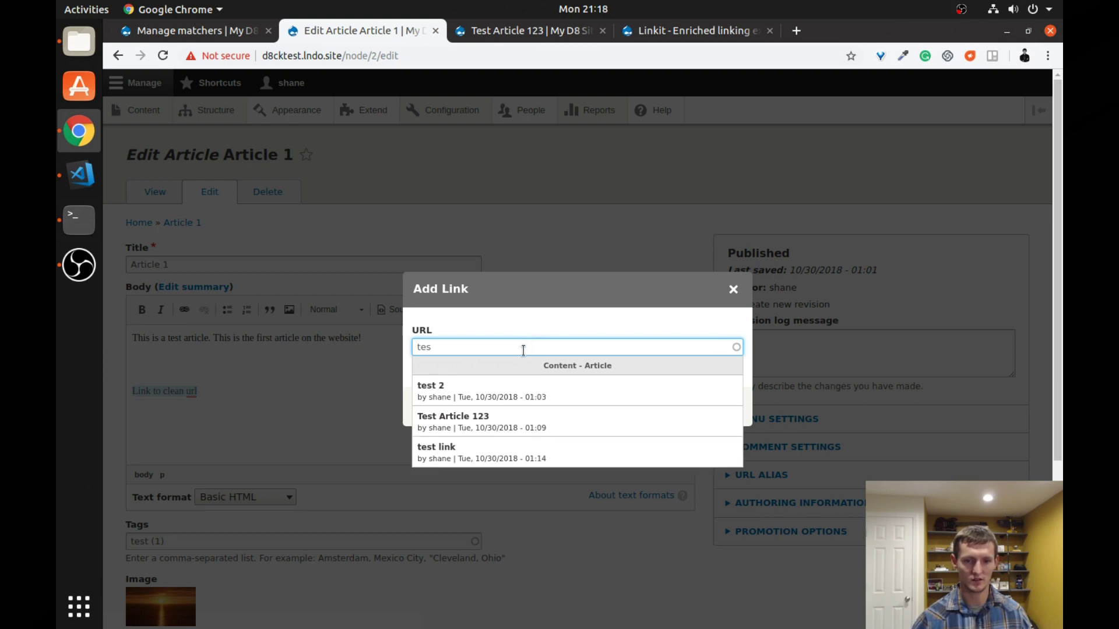
click(519, 389)
click(451, 410)
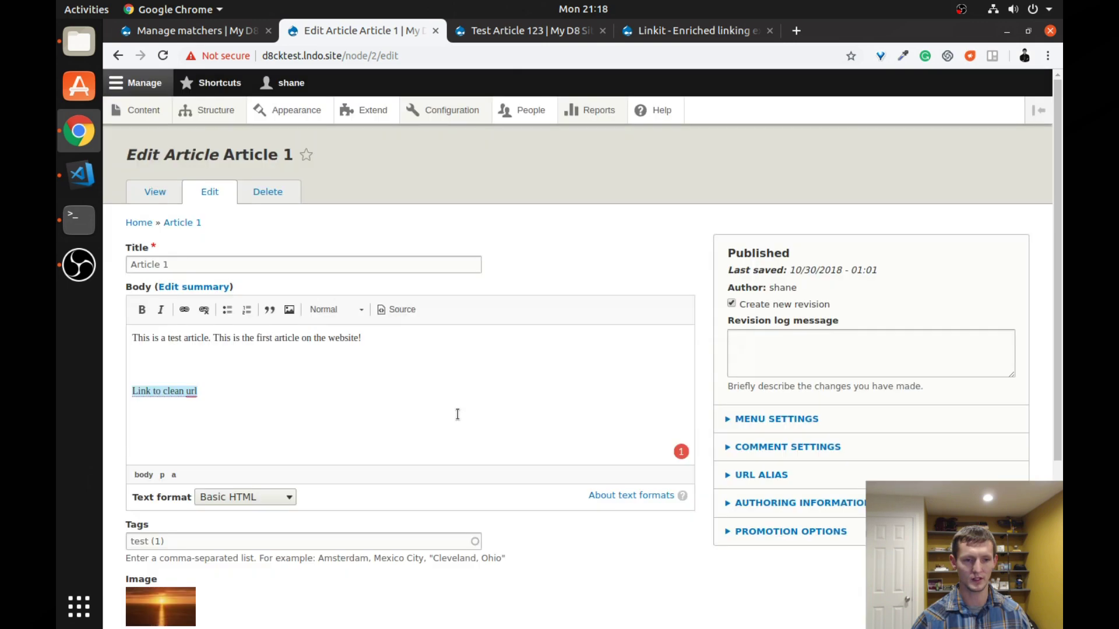
Step: Save Article 1 and confirm the link opens test 2 at node/3
click(292, 366)
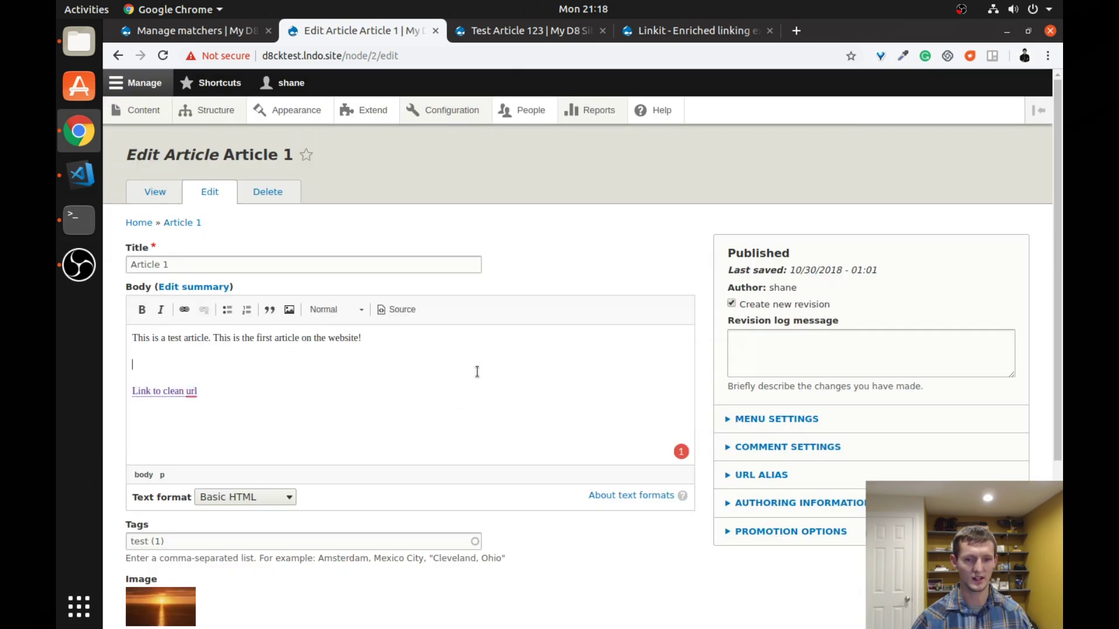
scroll(477, 371, down, 5)
click(237, 552)
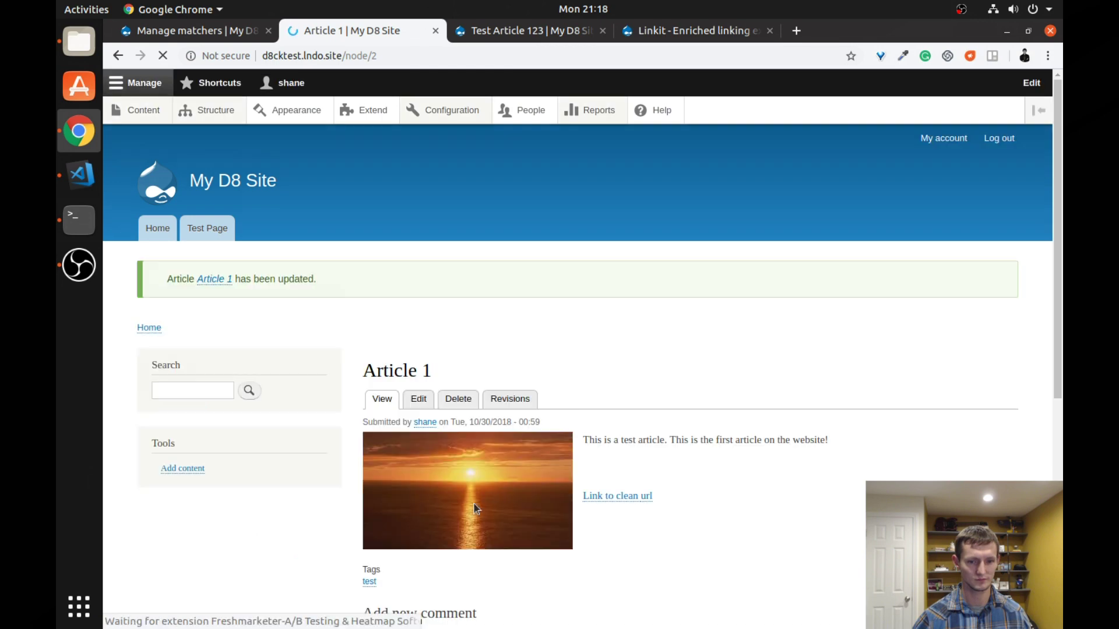
click(631, 500)
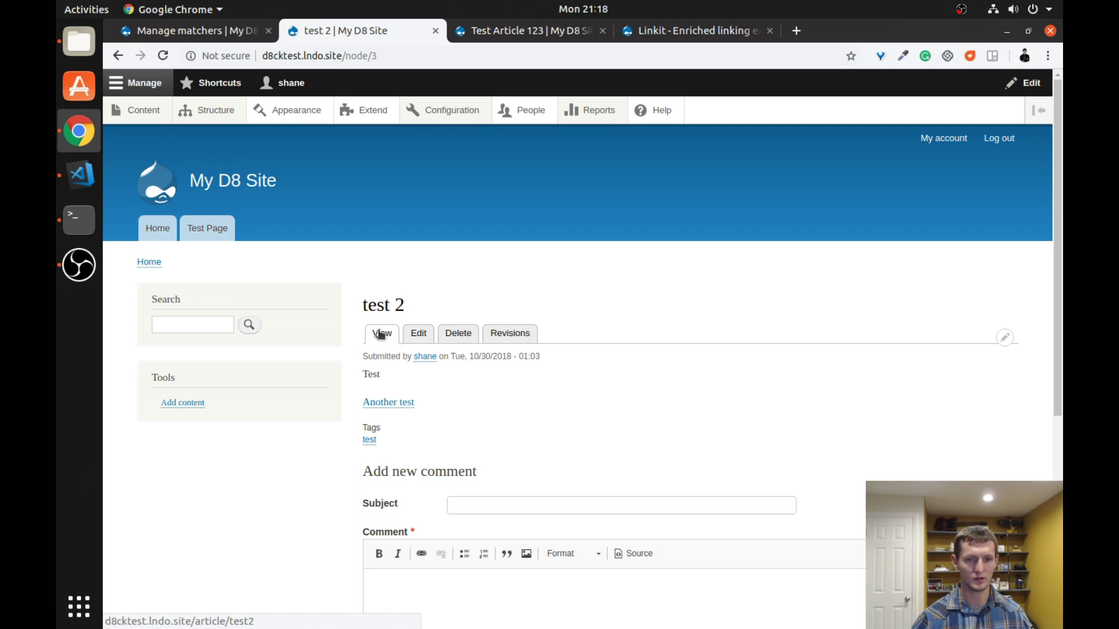
drag(380, 56, 343, 58)
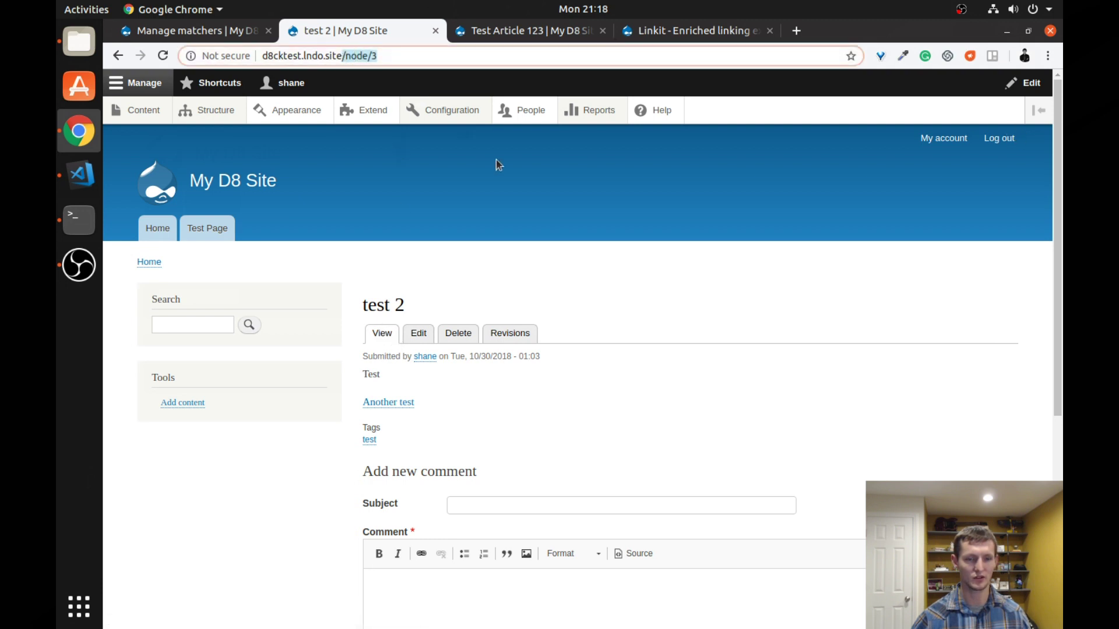
click(222, 38)
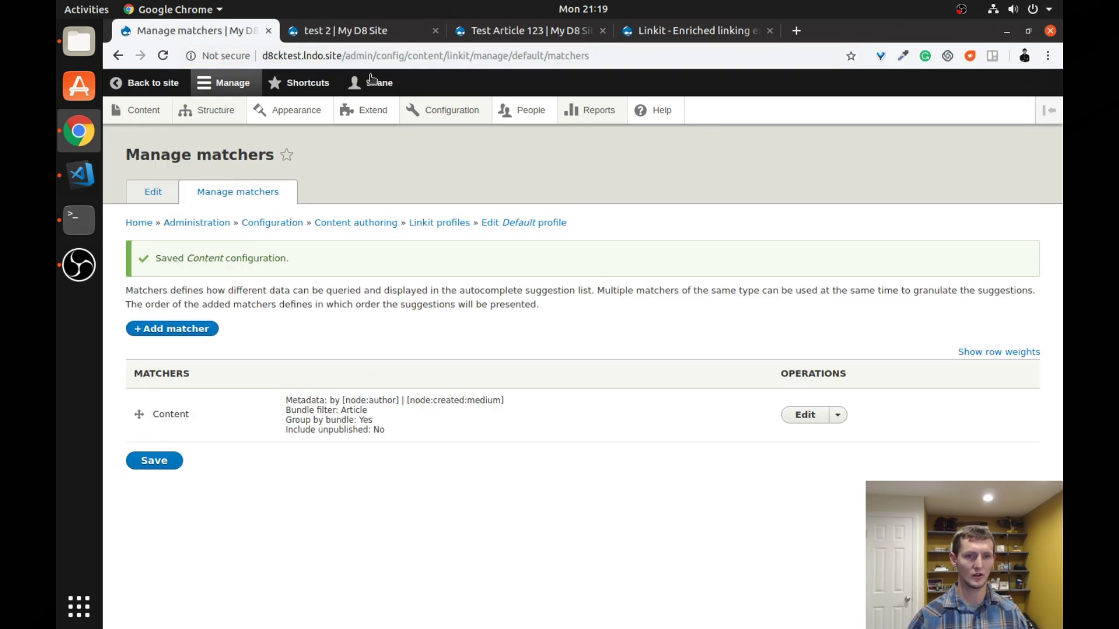
Step: Tick Linkit URL converter in Basic HTML under Text formats and editors and save the configuration
mouse_move(460, 110)
mouse_move(474, 196)
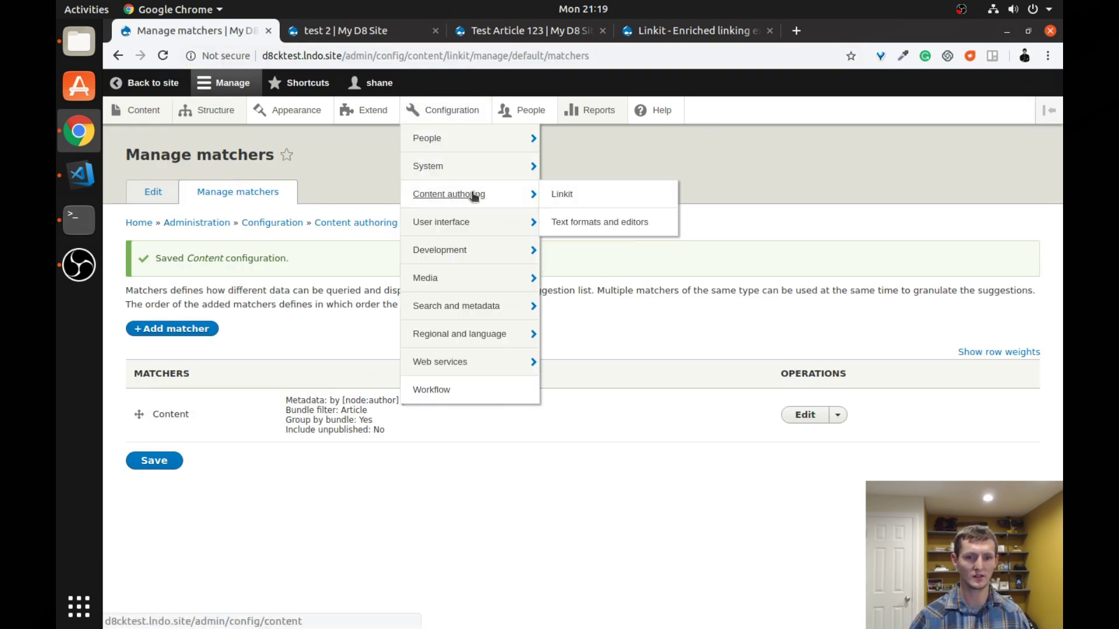
click(600, 225)
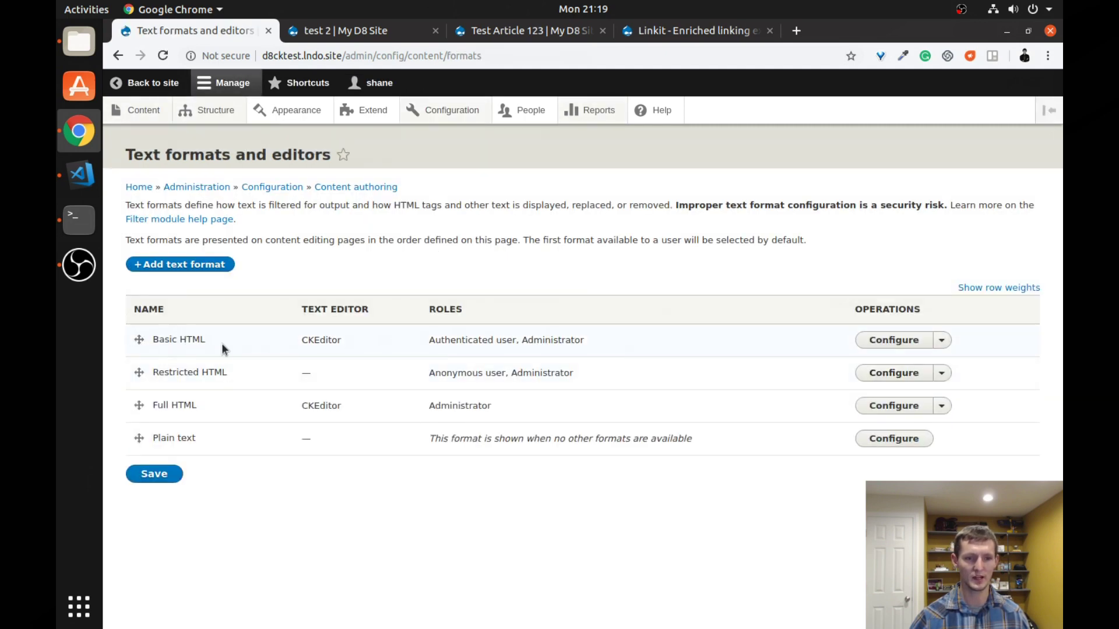
click(911, 344)
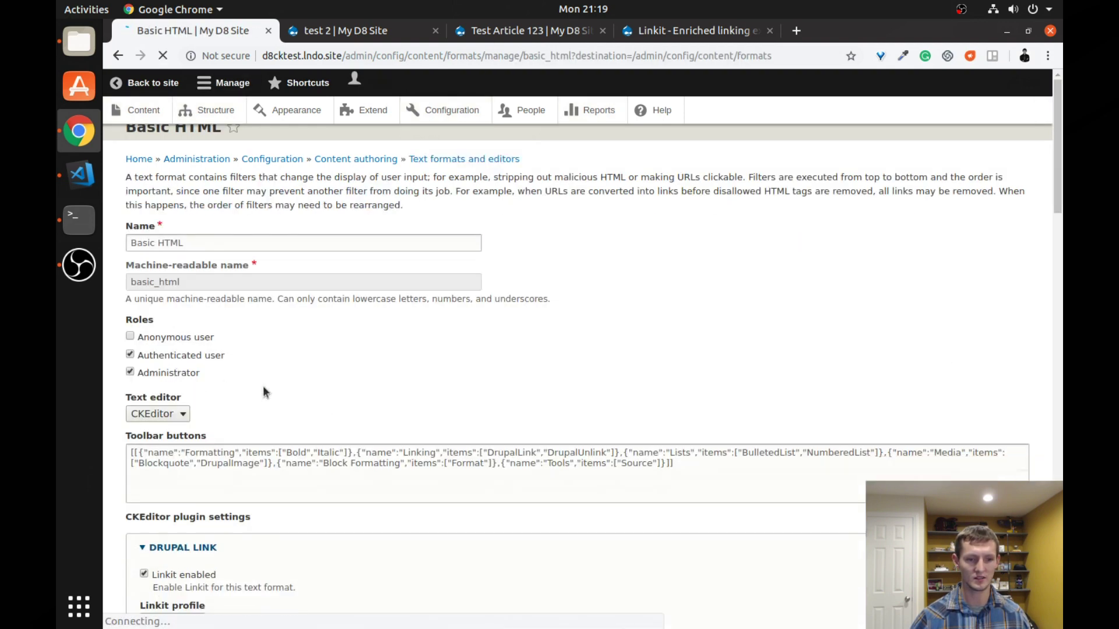
scroll(474, 327, down, 5)
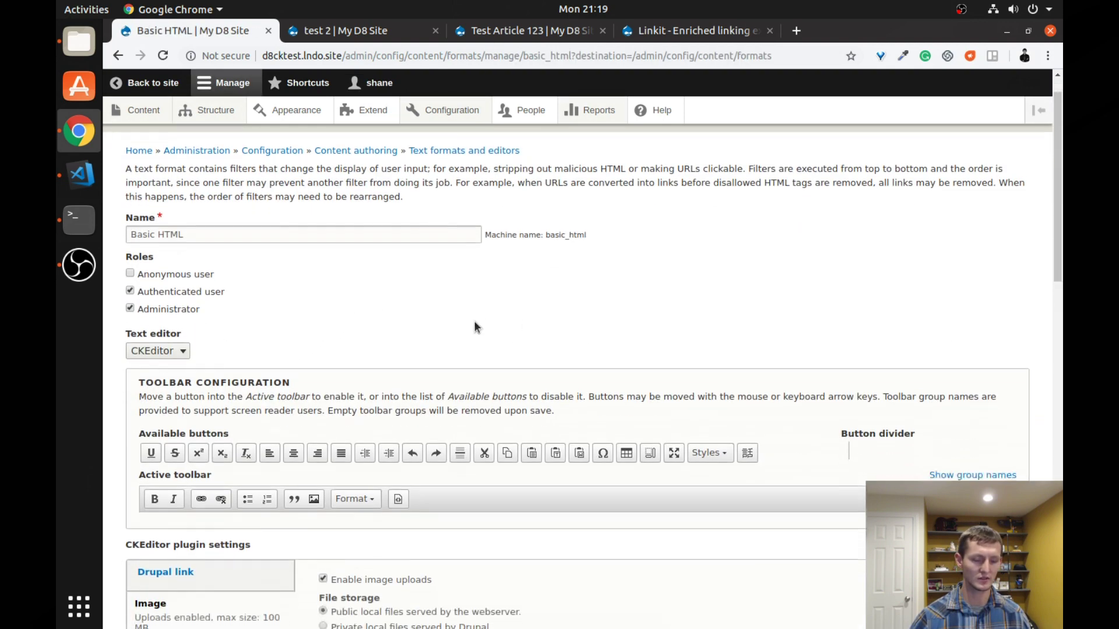
scroll(309, 365, down, 4)
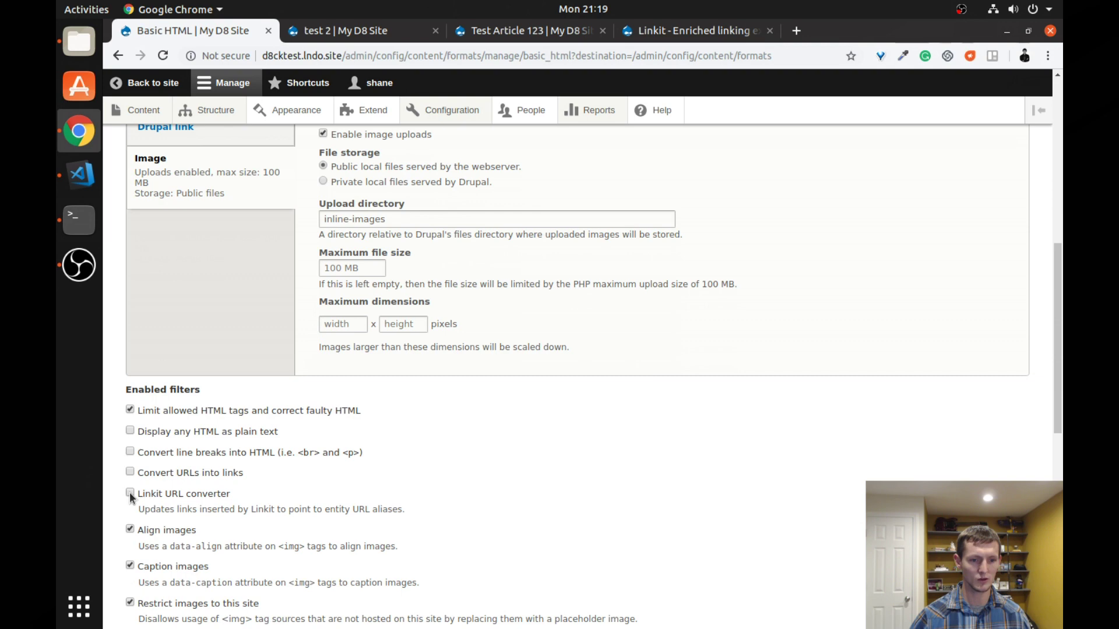
click(130, 494)
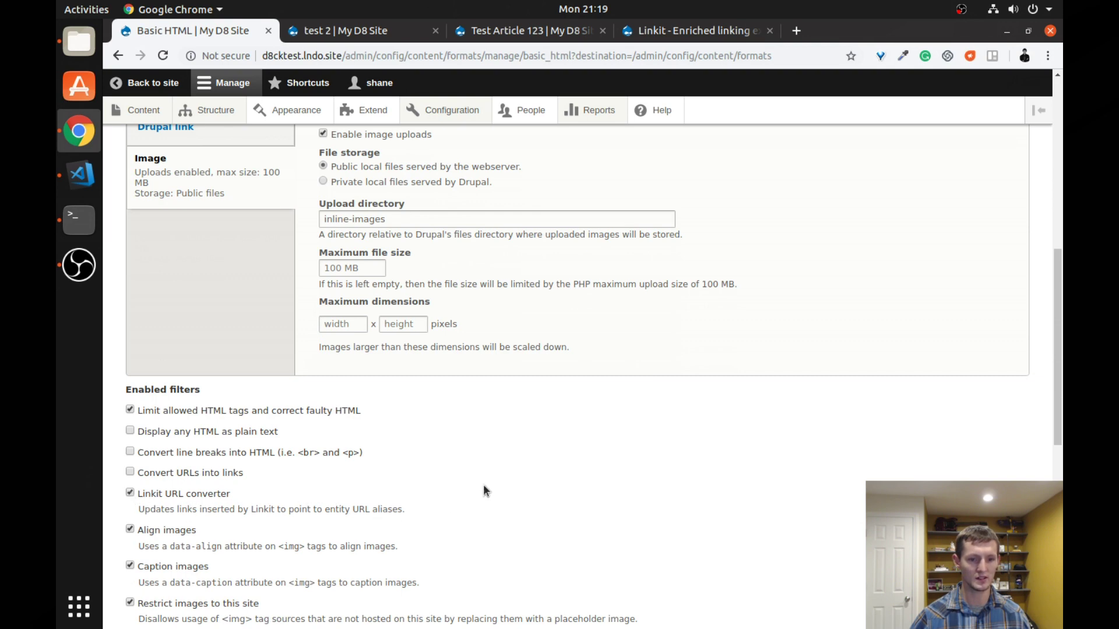
scroll(484, 491, down, 6)
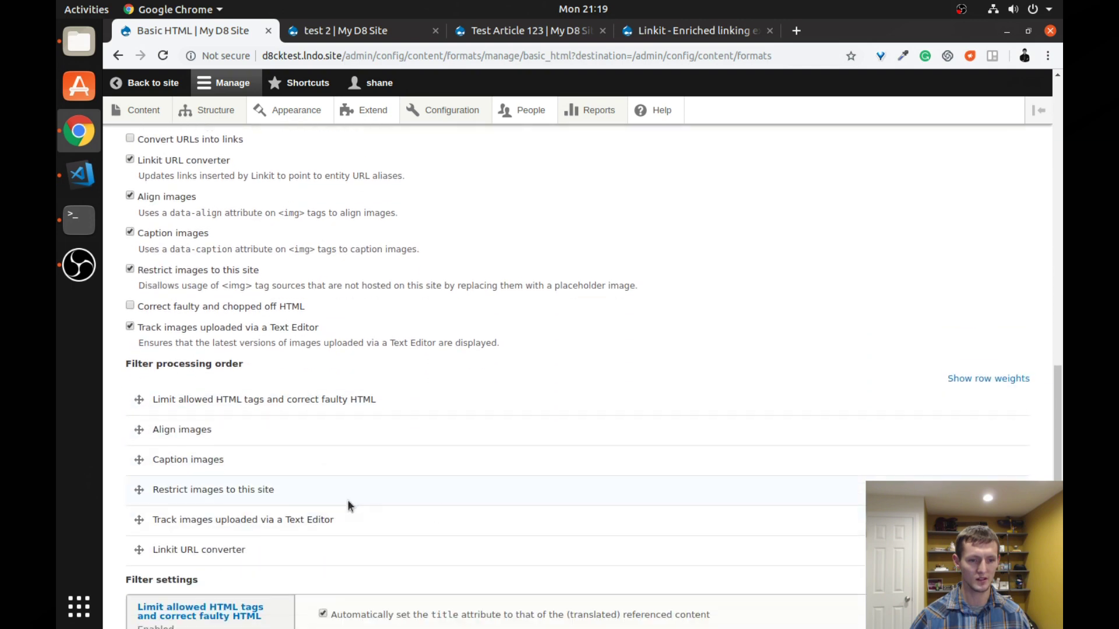
scroll(349, 506, down, 3)
click(213, 558)
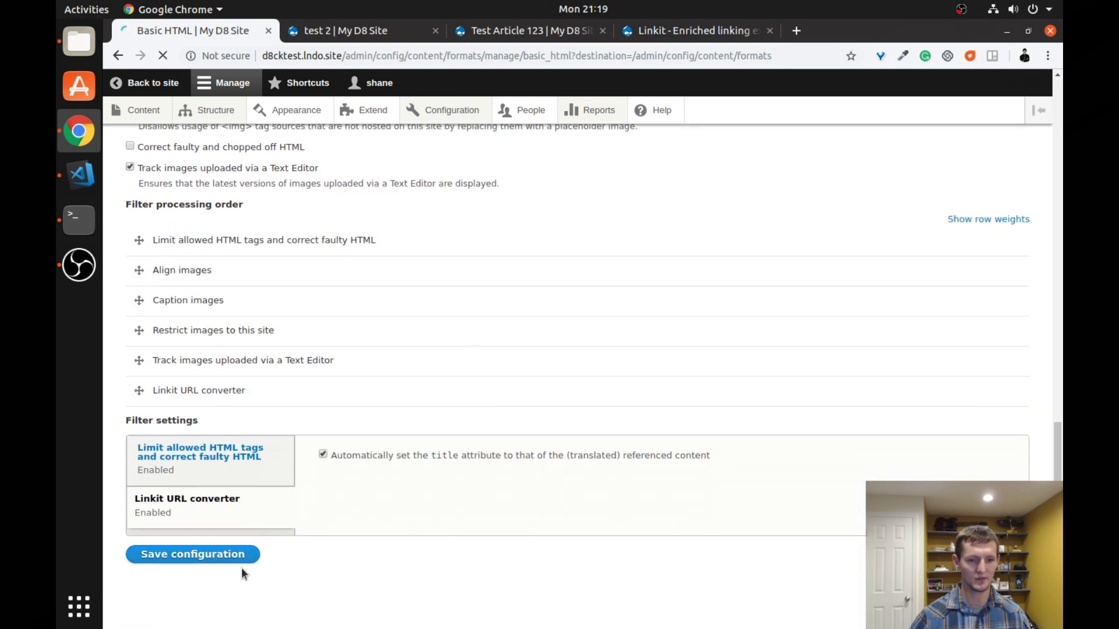
click(331, 35)
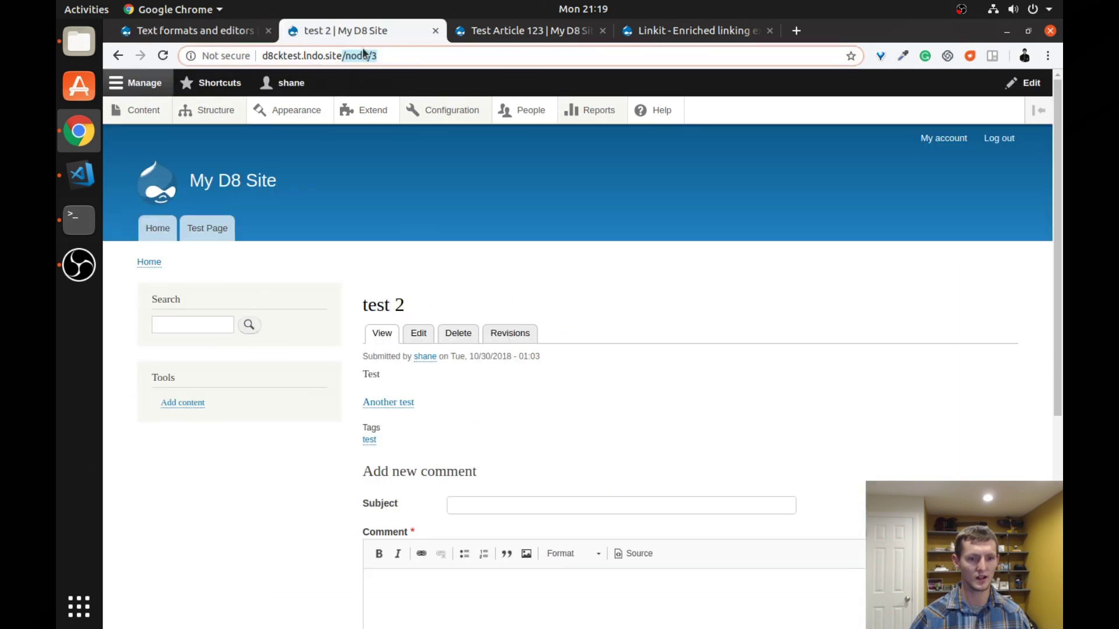
Step: Re-save Article 1 unchanged and confirm 'Link to clean url' now opens /article/test2
click(118, 56)
click(419, 398)
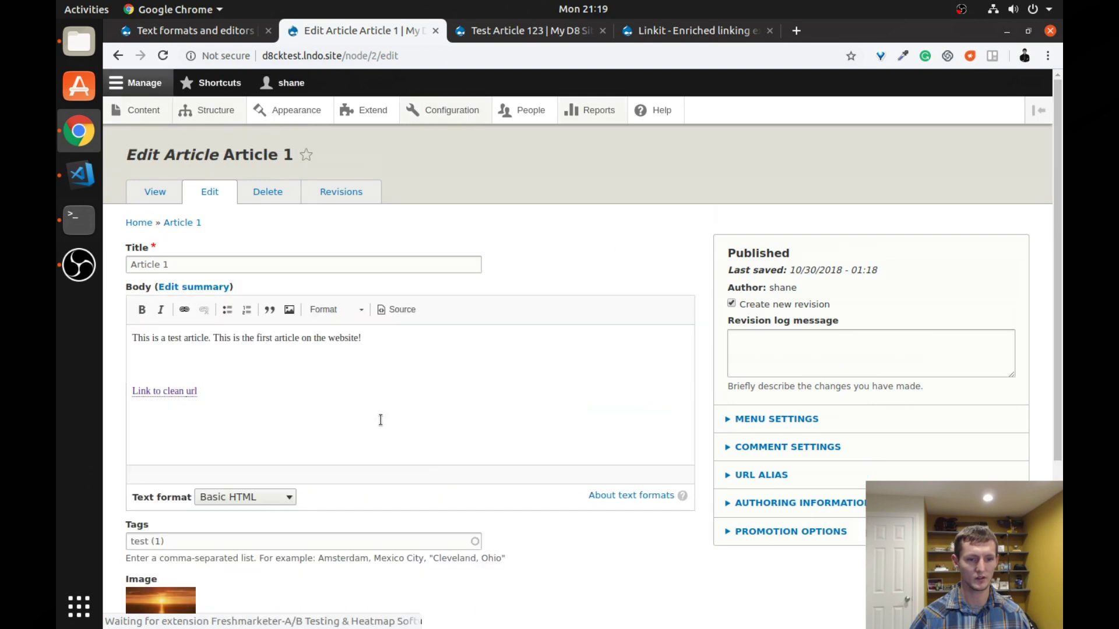
scroll(171, 401, down, 3)
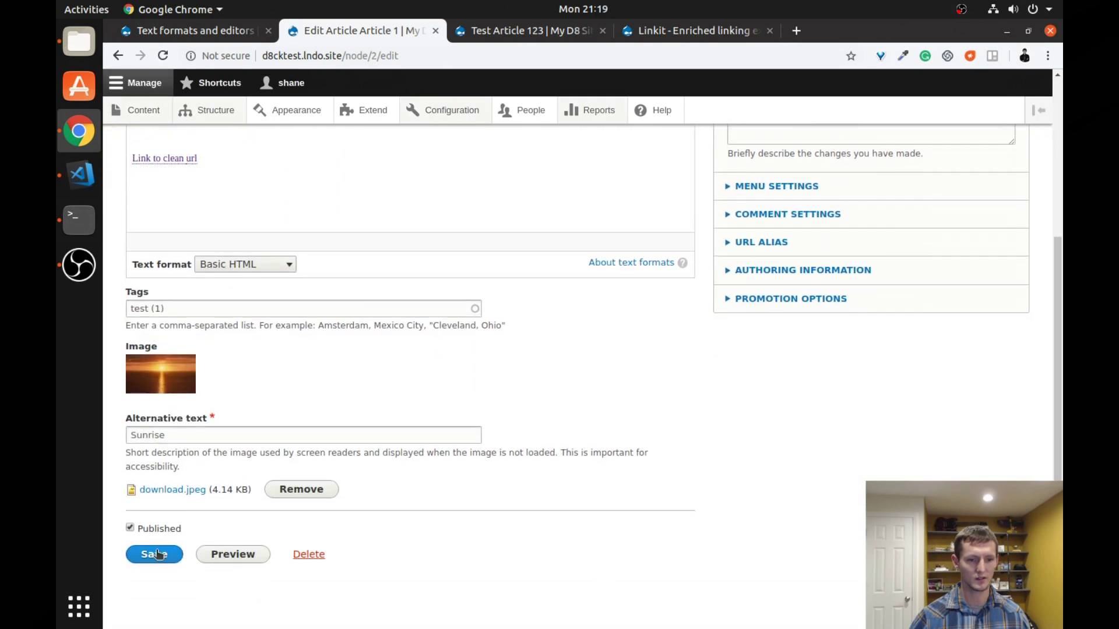
click(153, 554)
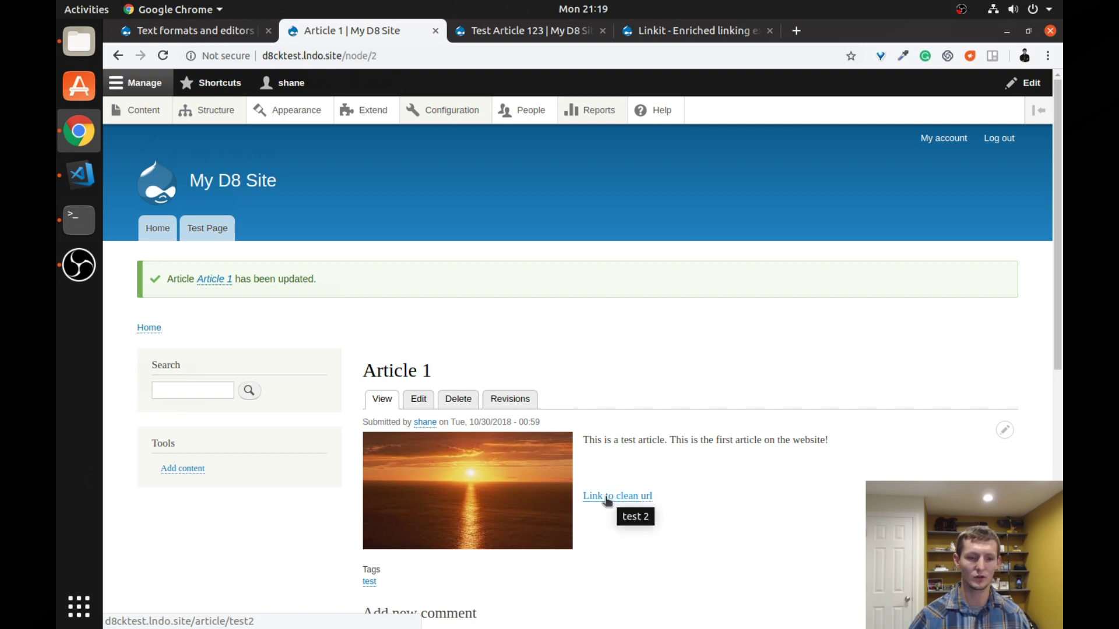
click(607, 500)
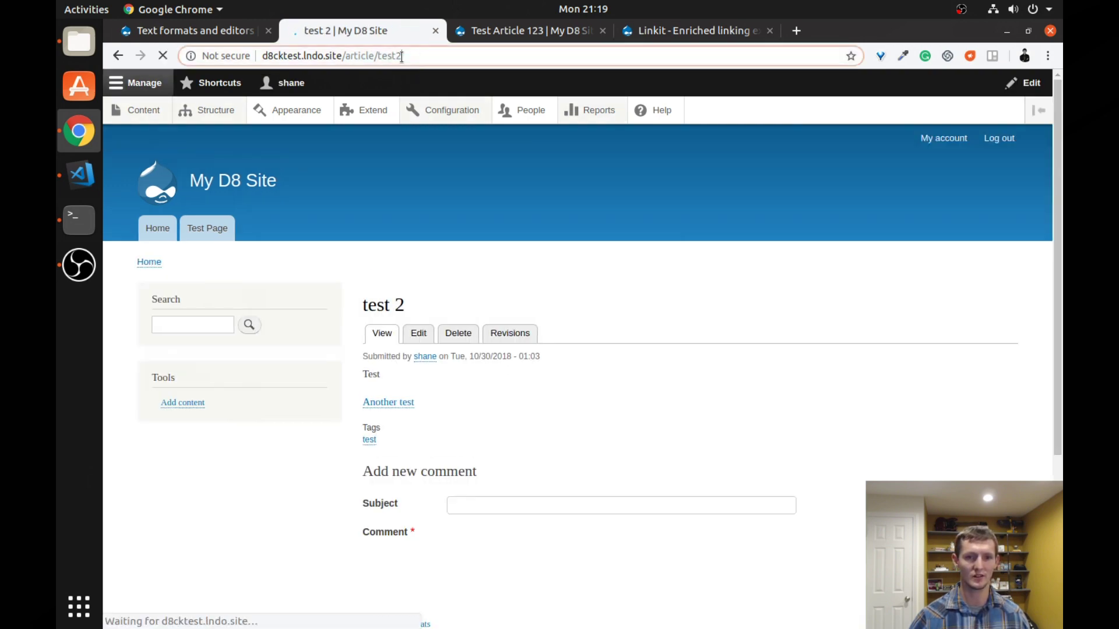
click(401, 57)
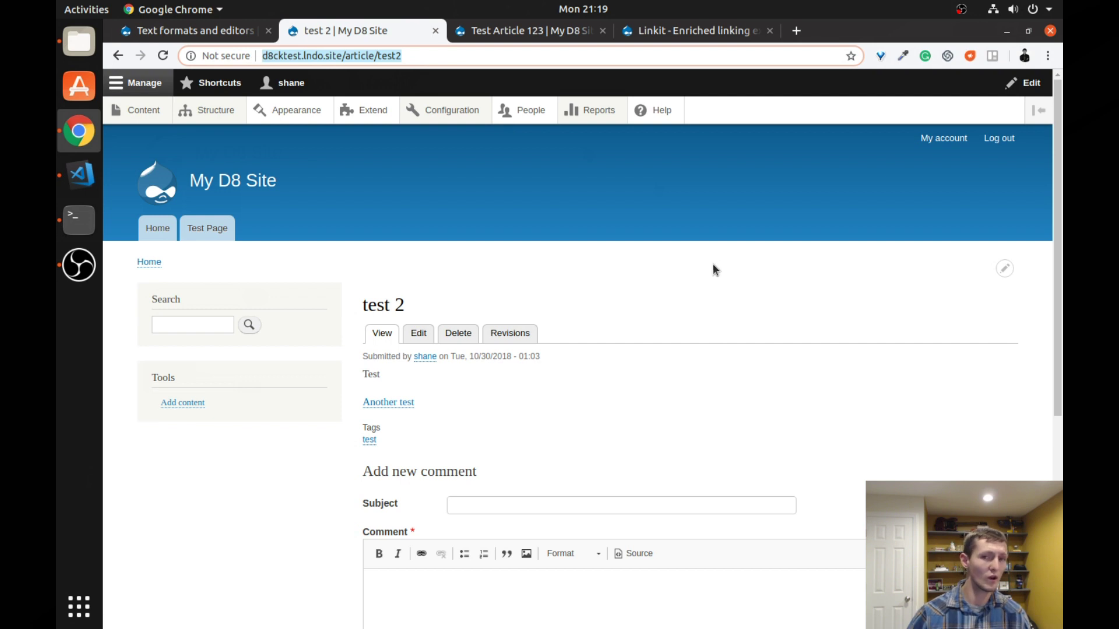